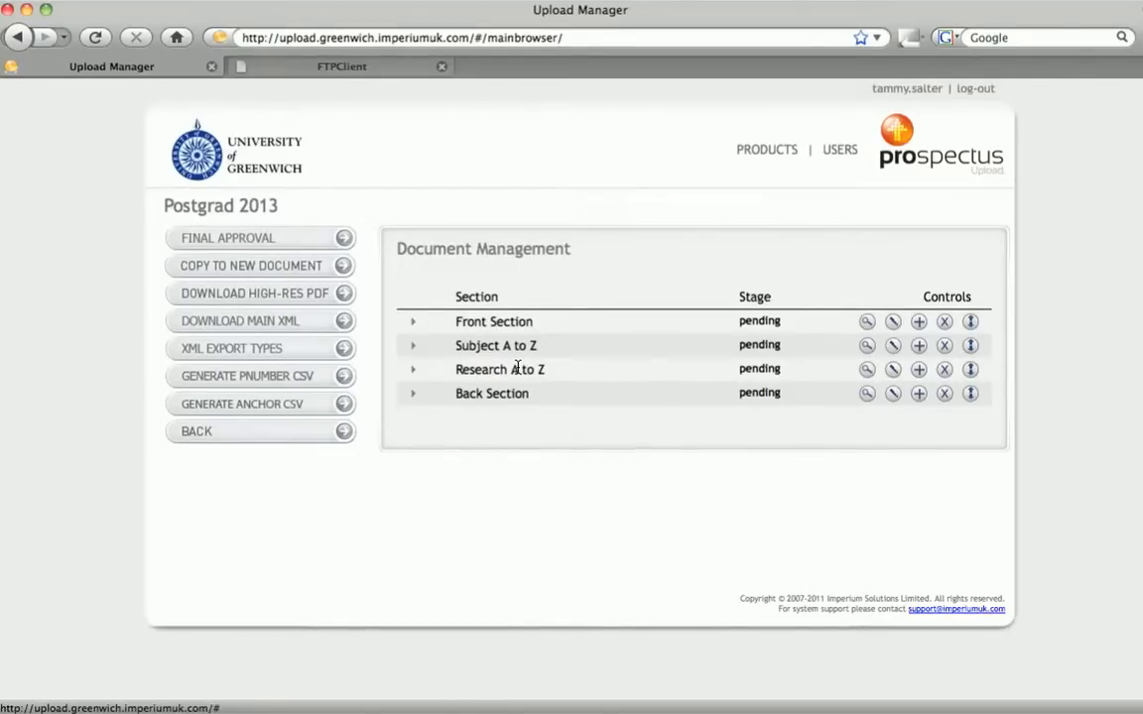
Expand Subject A to Z and its Accounting and Finance and Agricultural and Food Sciences subsections
click(415, 349)
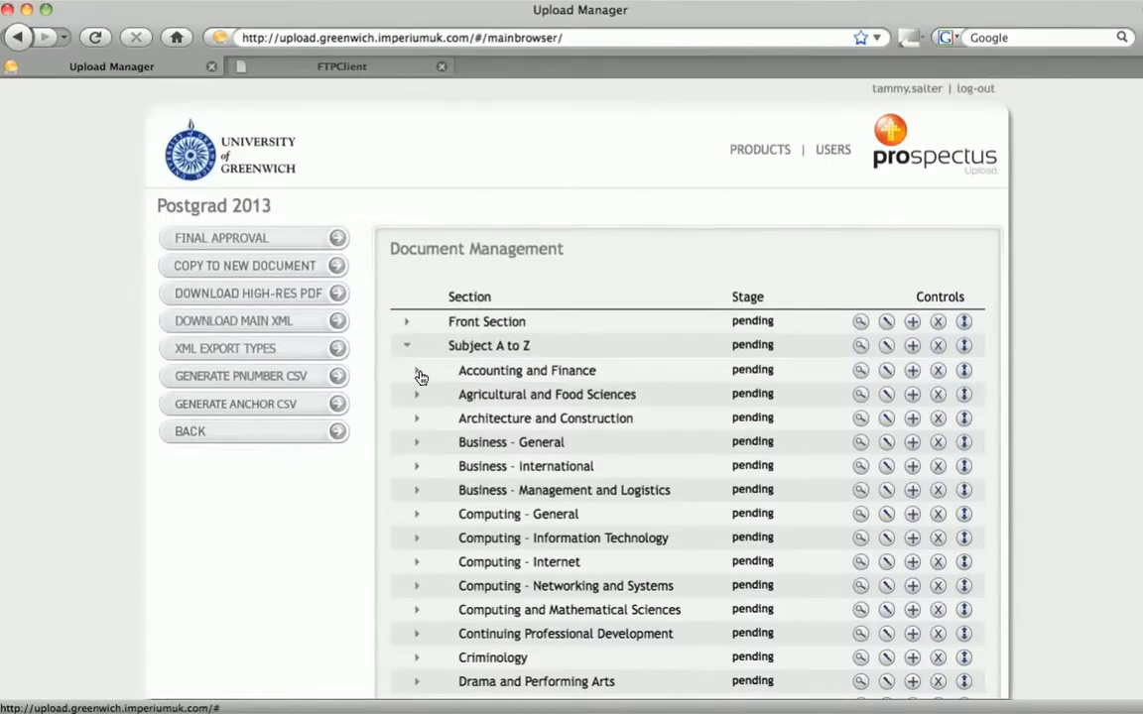
click(417, 373)
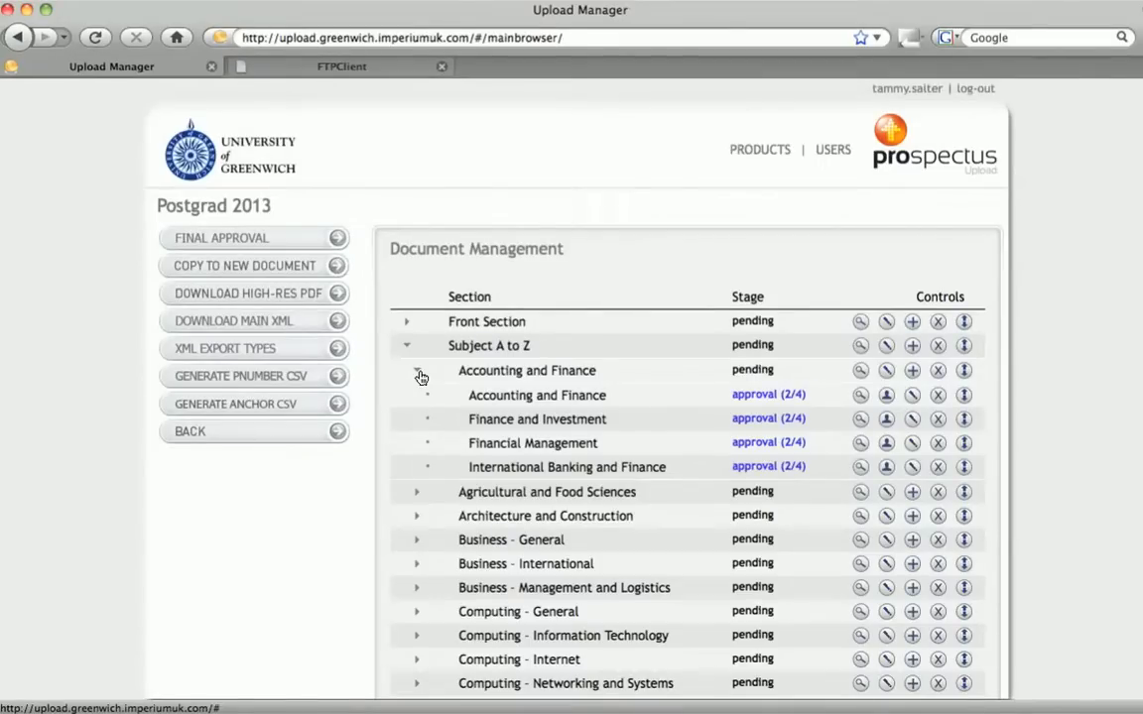
click(413, 497)
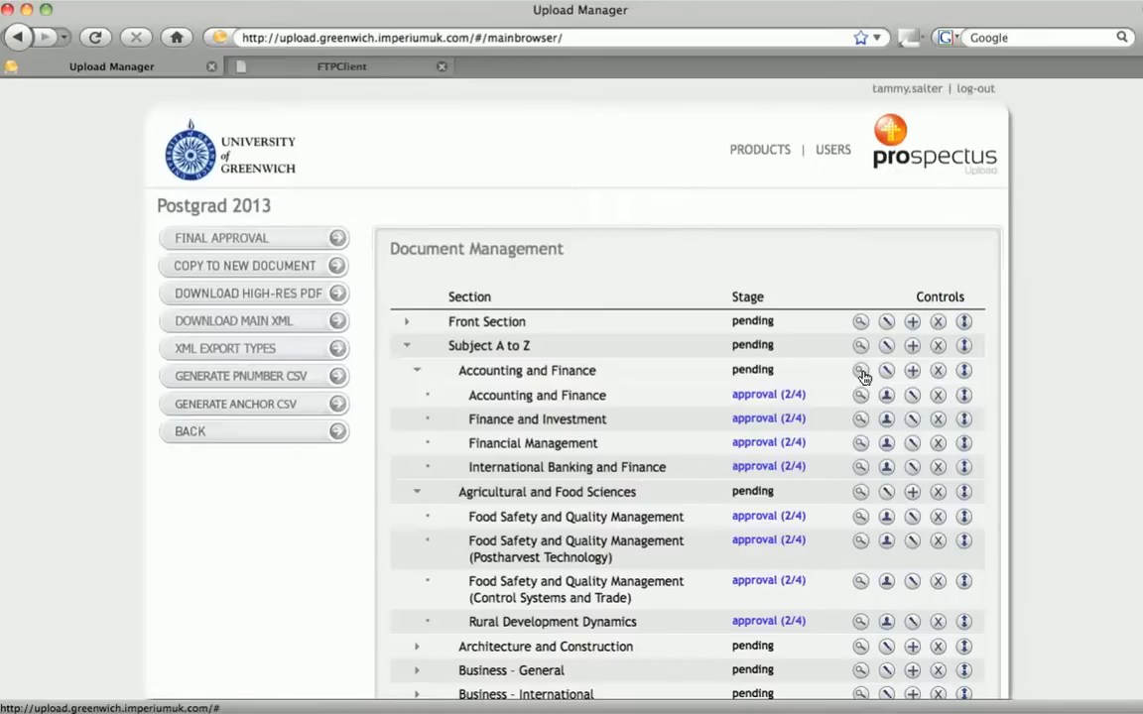
Add a bottom level sub-section named "Accounting and business Analytics" under Accounting and Finance
click(911, 373)
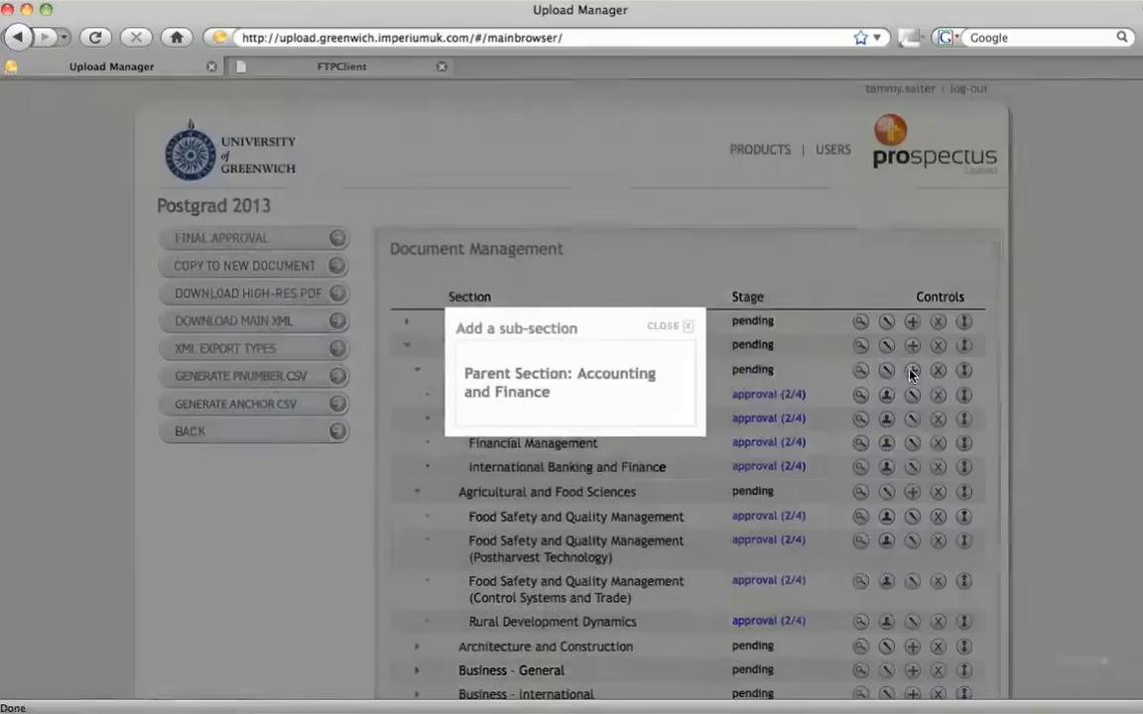
click(585, 443)
text(Ac)
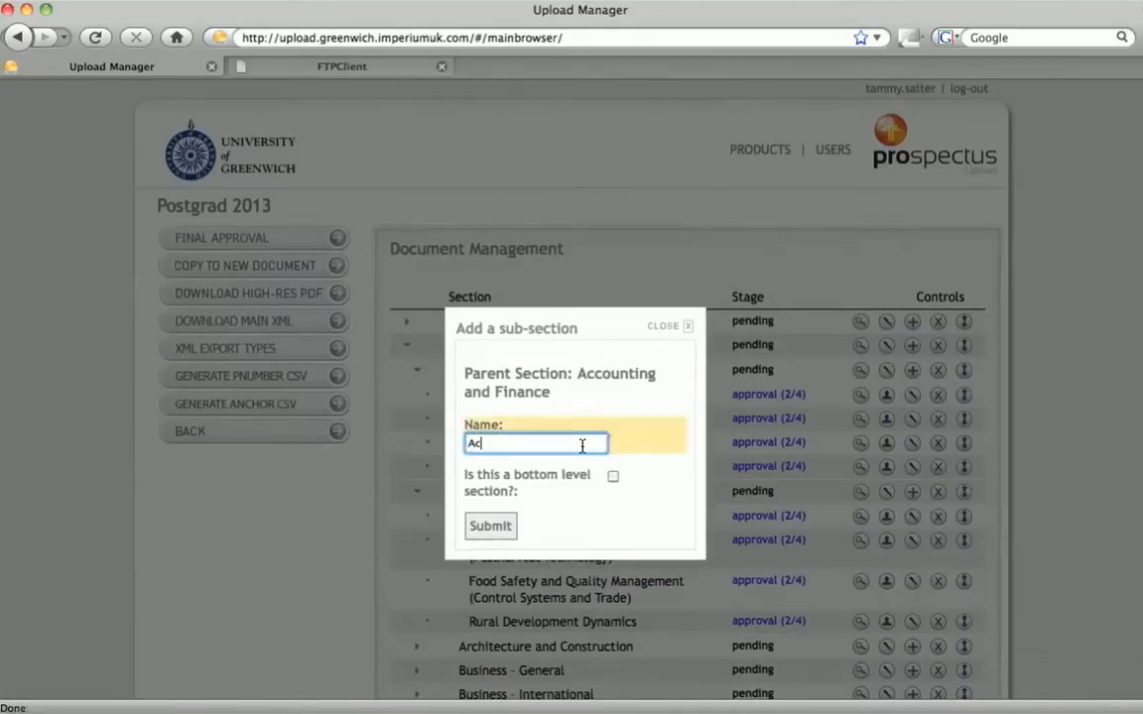
text(counting and business Analytics)
click(614, 476)
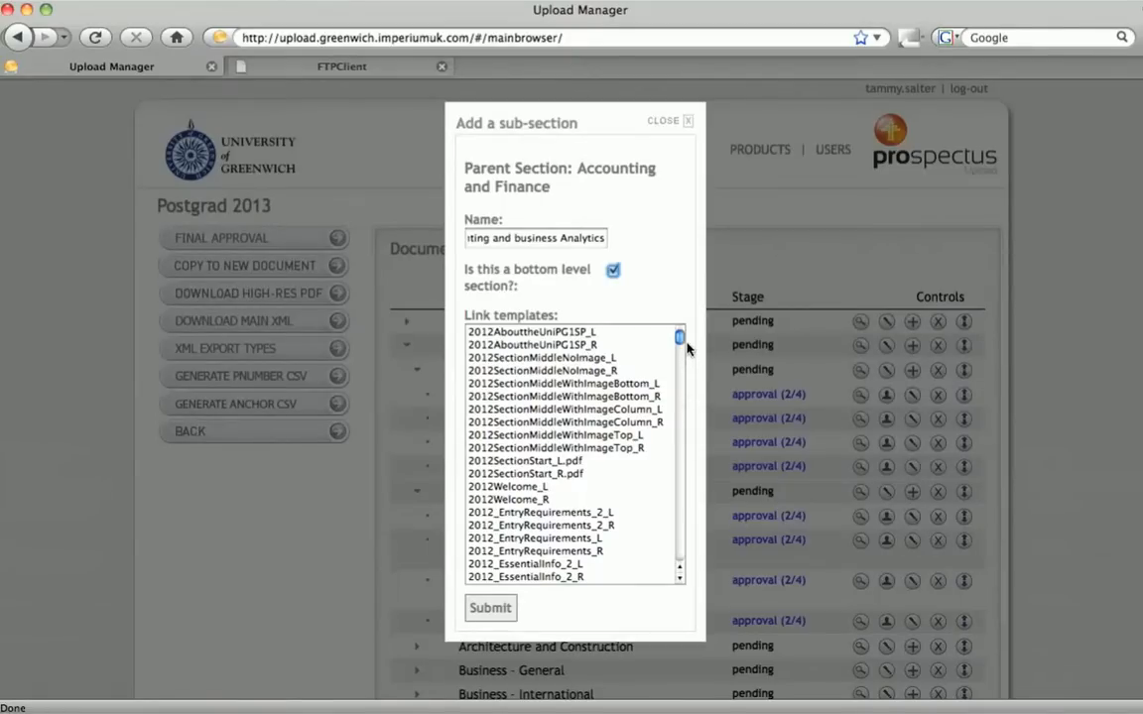
Select the UG2012AtoZ_R link template for the new sub-section and submit it
drag(680, 337, 672, 561)
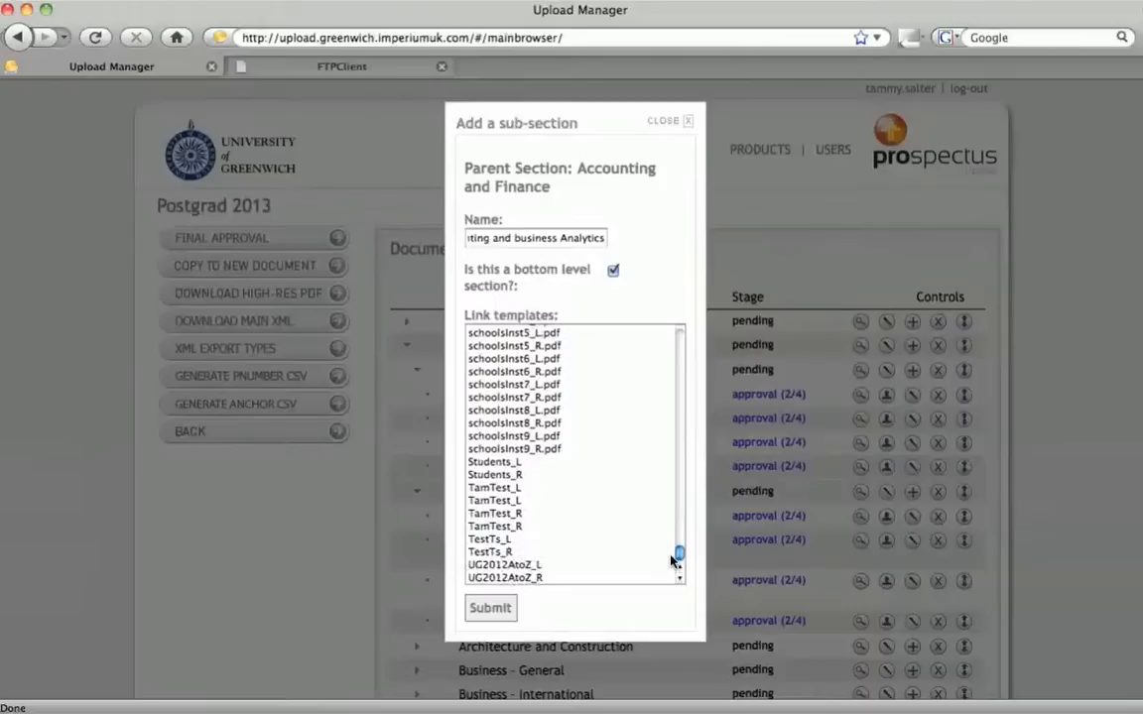
click(527, 567)
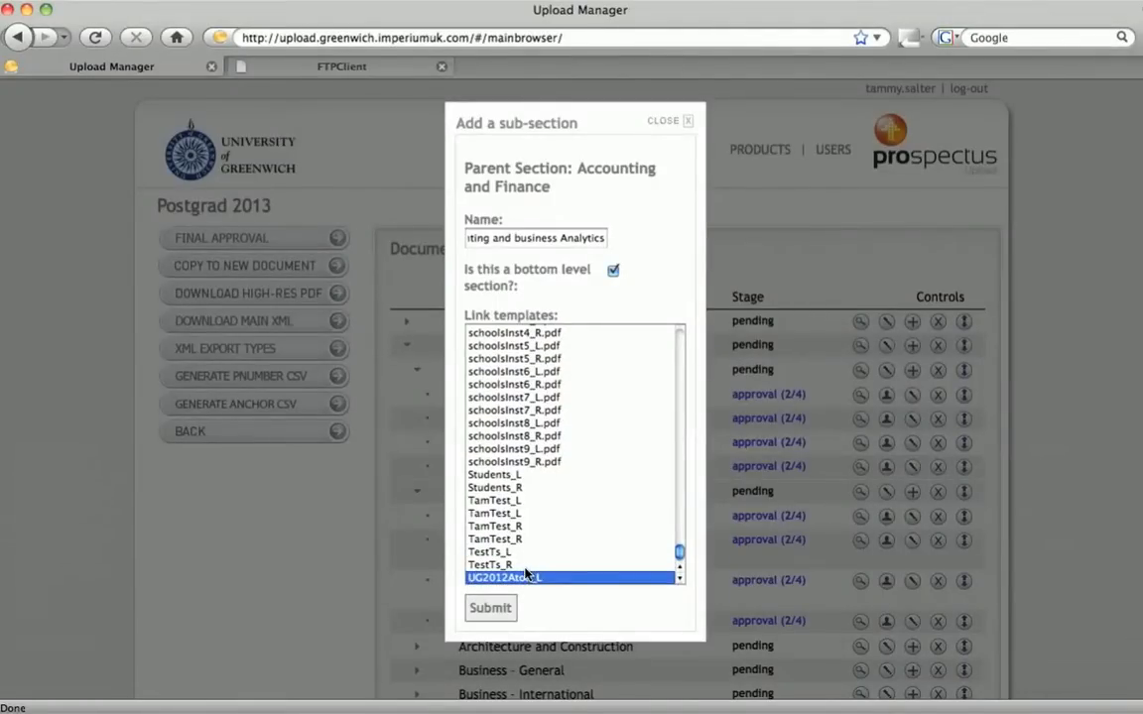
click(679, 580)
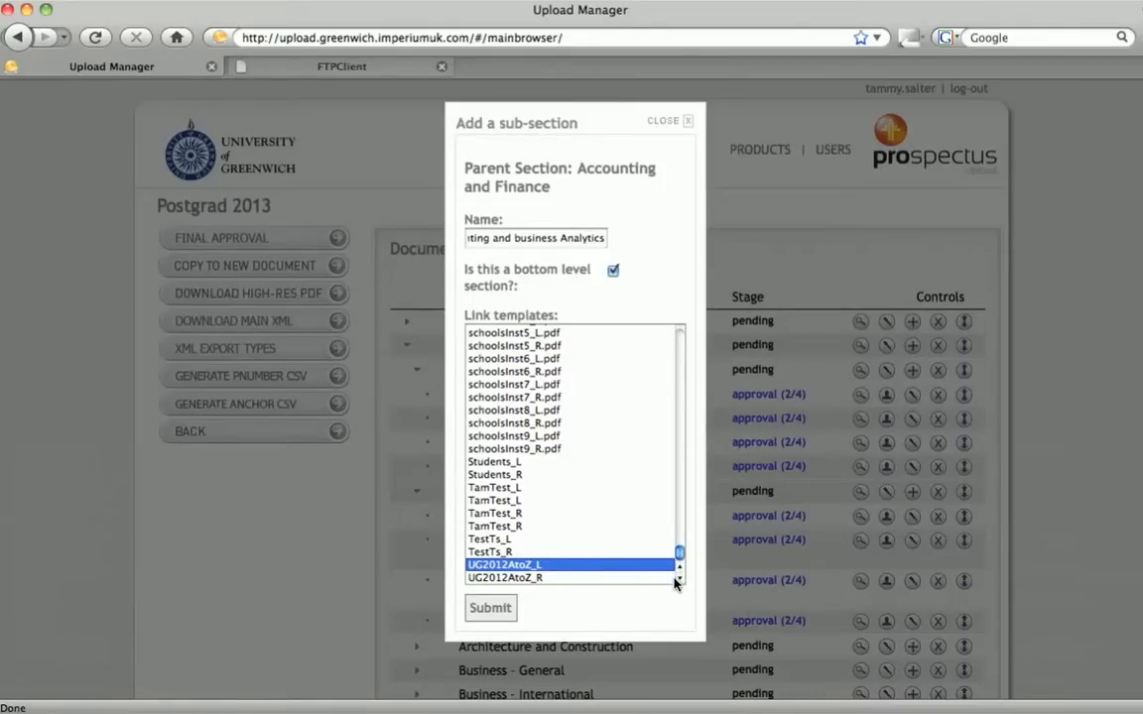
shift+click(536, 578)
click(505, 608)
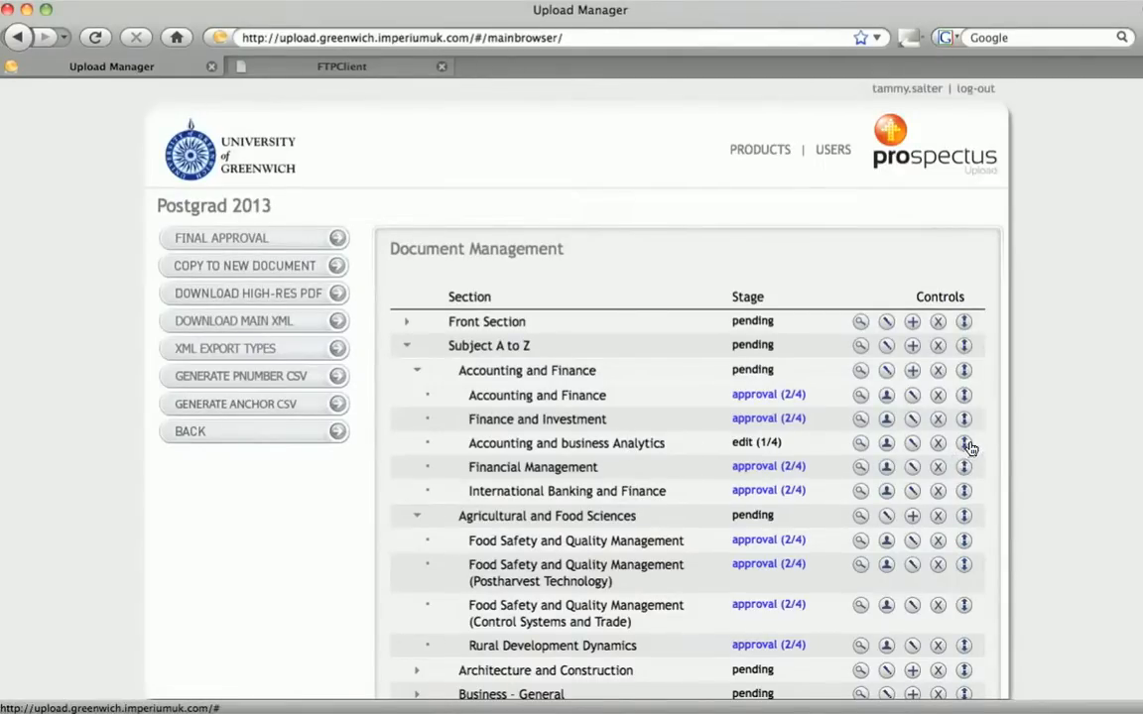
Move Accounting and business Analytics below International Banking and Finance
drag(965, 449, 977, 480)
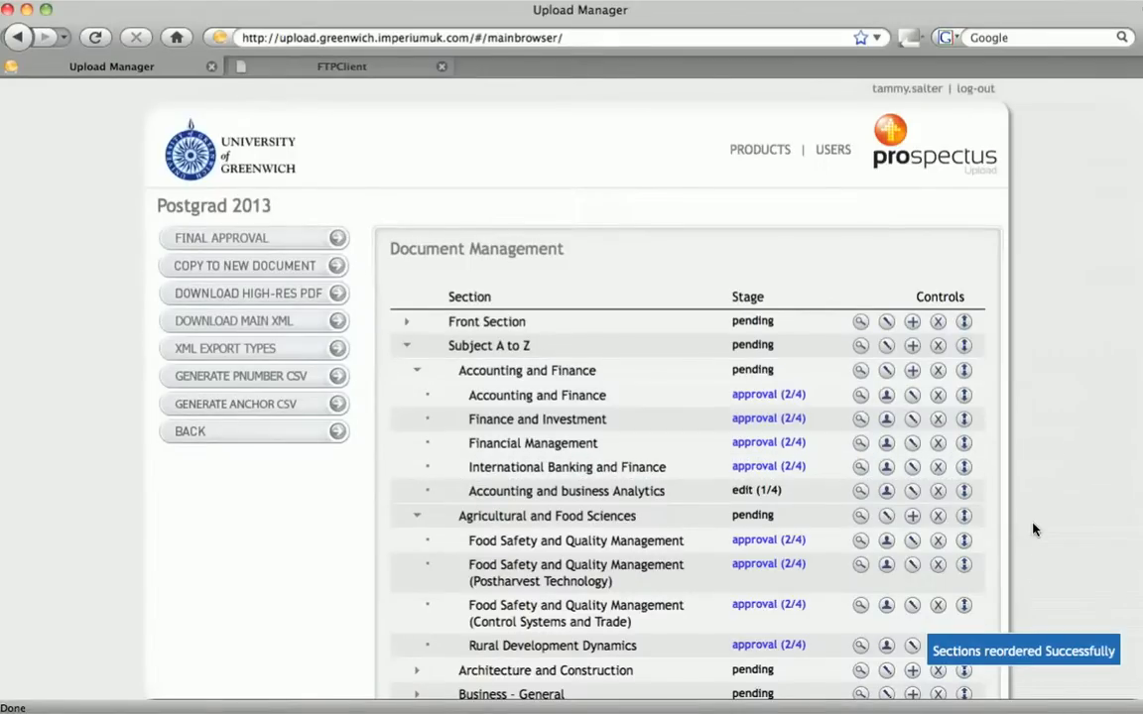
Open the new section's approval chain and assign Admin - Marketing to level 1 Edit
click(886, 493)
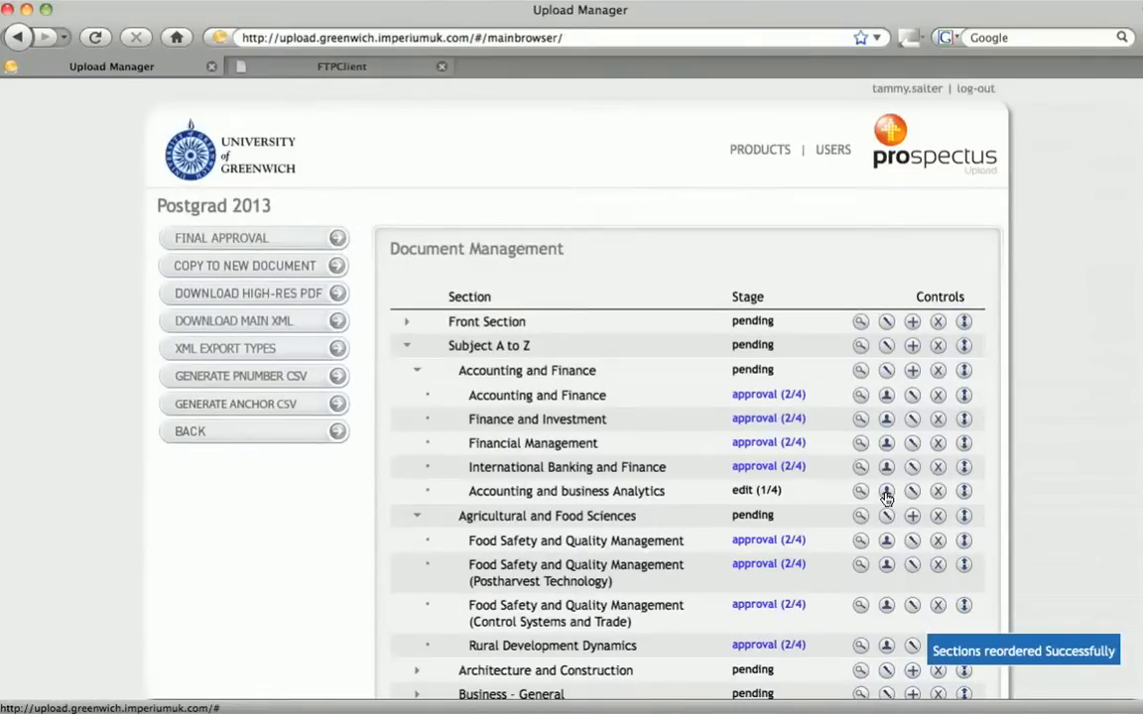
click(886, 493)
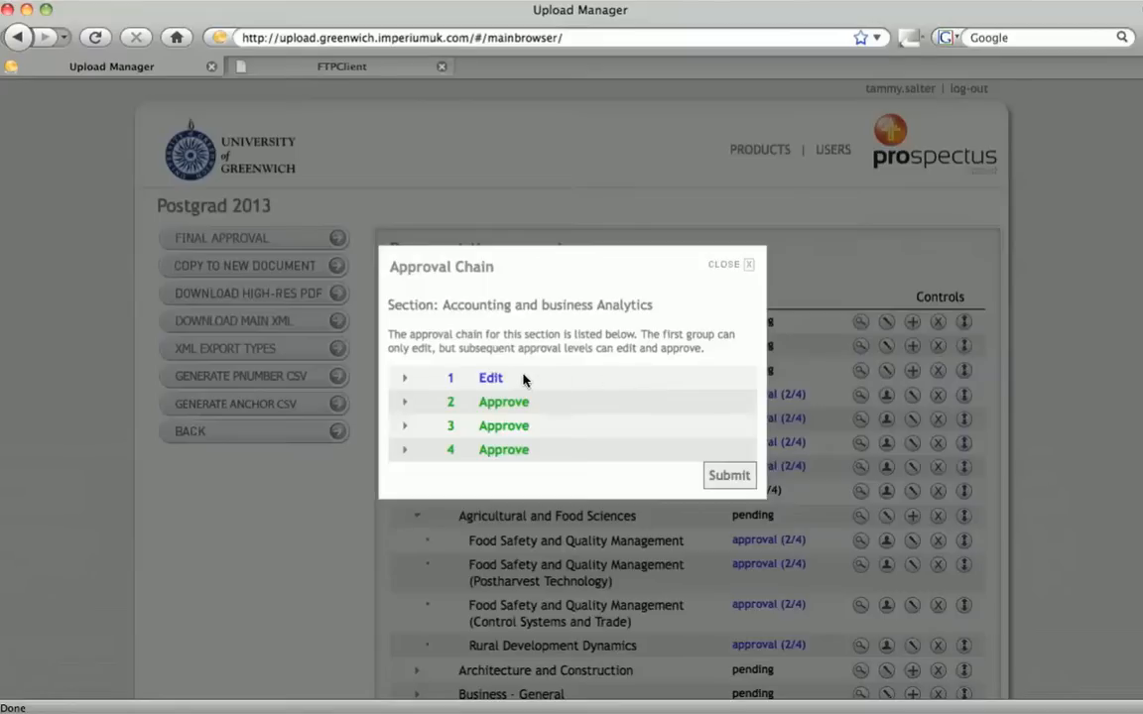
click(405, 383)
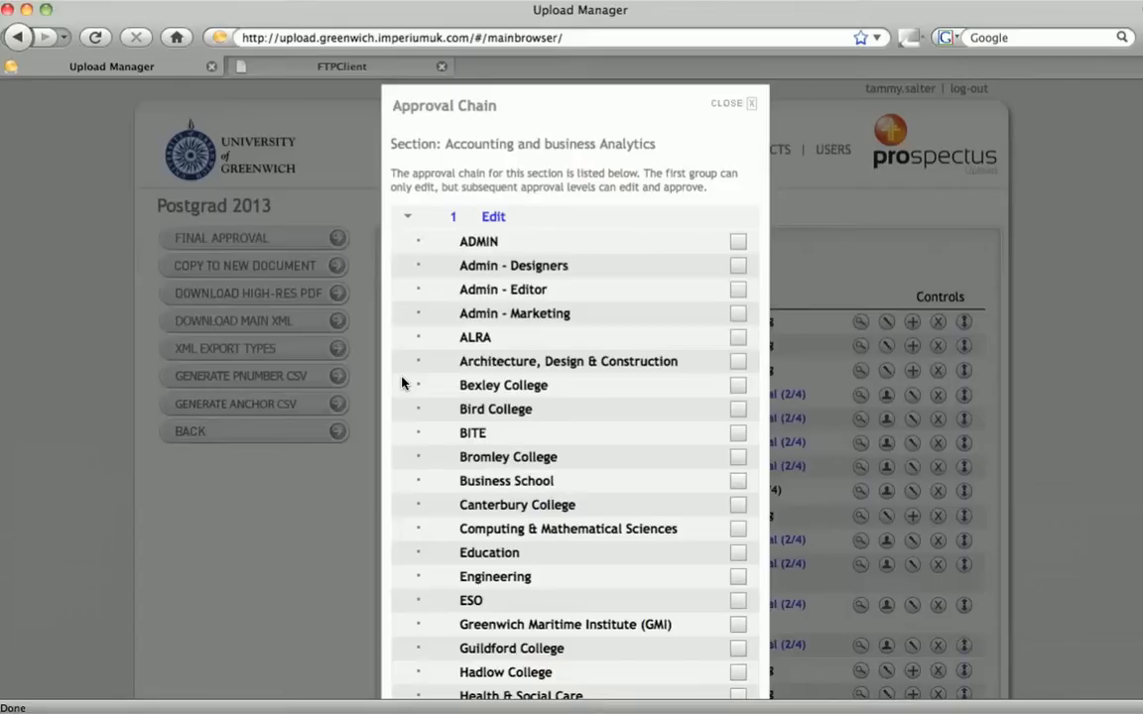
click(737, 313)
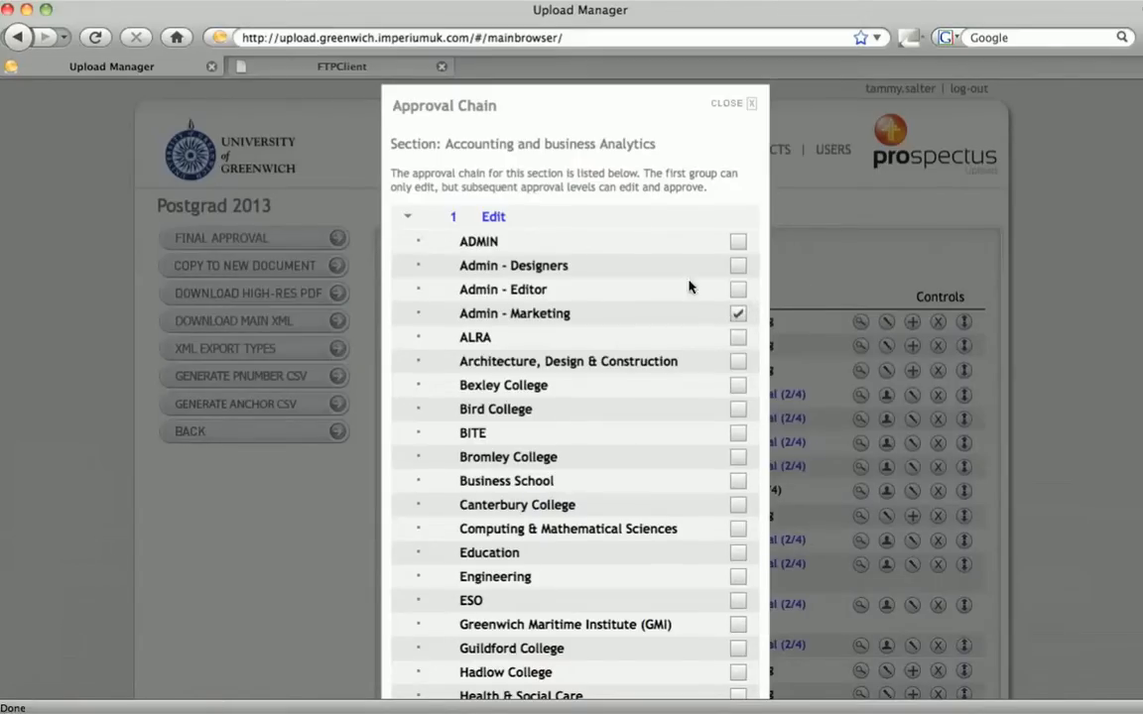
click(410, 219)
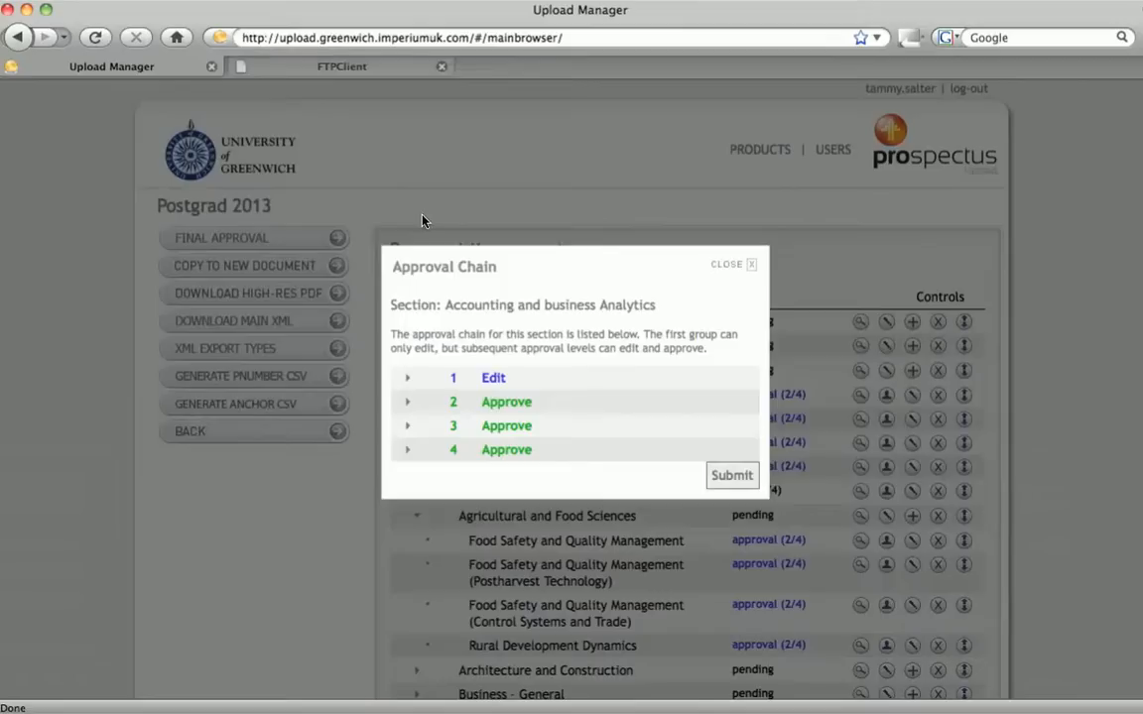
Assign School to approval level 2 of the chain
click(406, 411)
scroll(933, 449, down, 5)
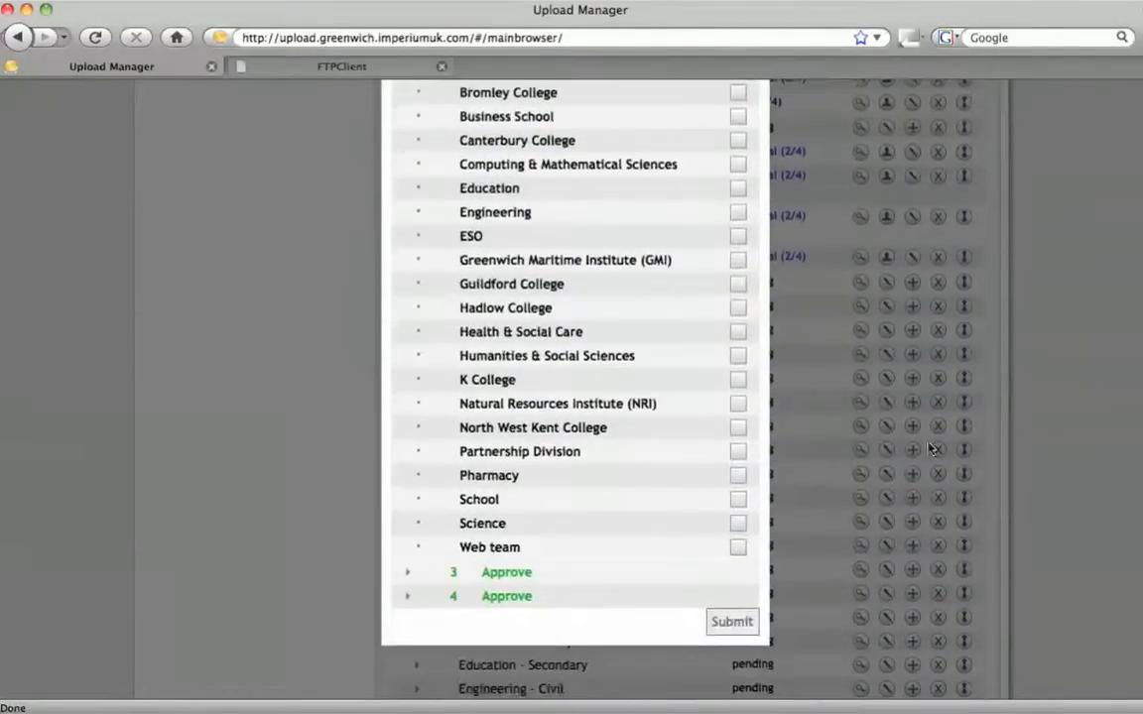
click(737, 499)
scroll(737, 499, up, 5)
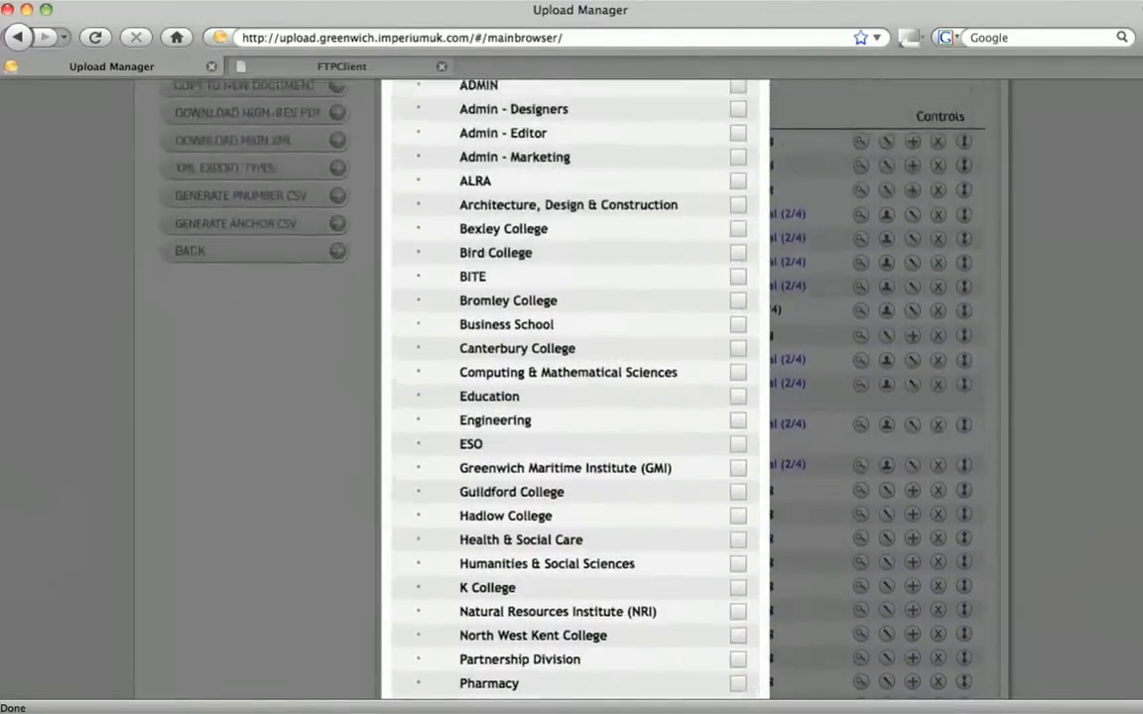
scroll(425, 91, up, 1)
click(417, 117)
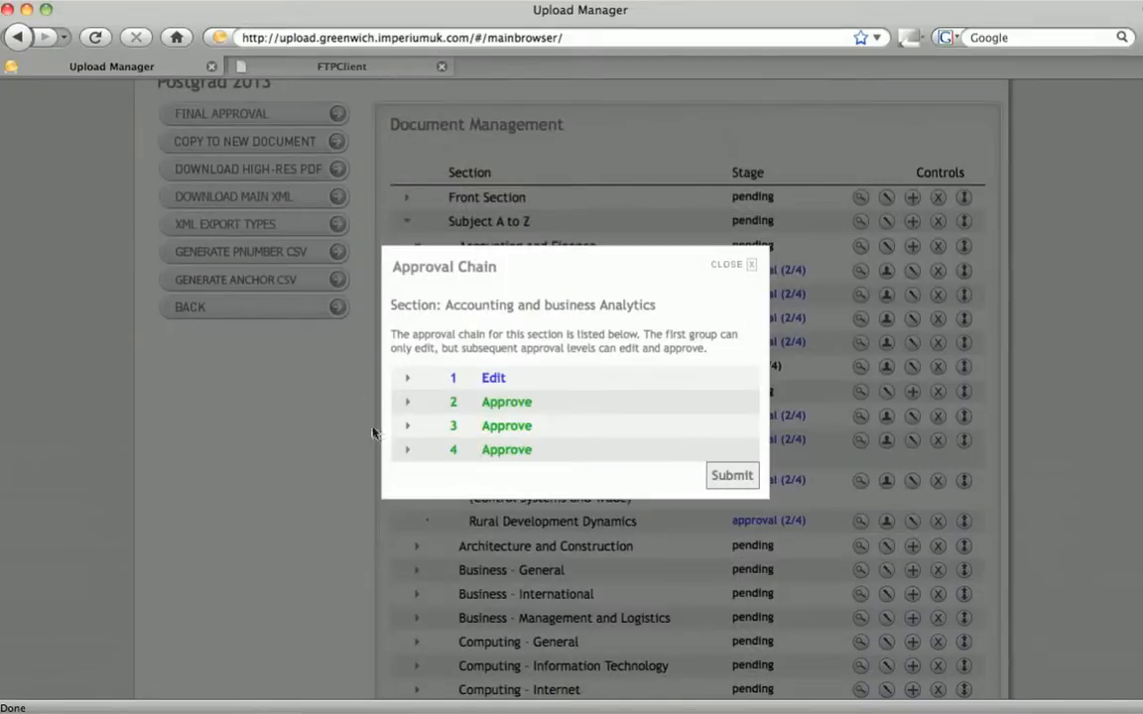
Assign Admin - Designers to approval level 3 of the chain
click(407, 430)
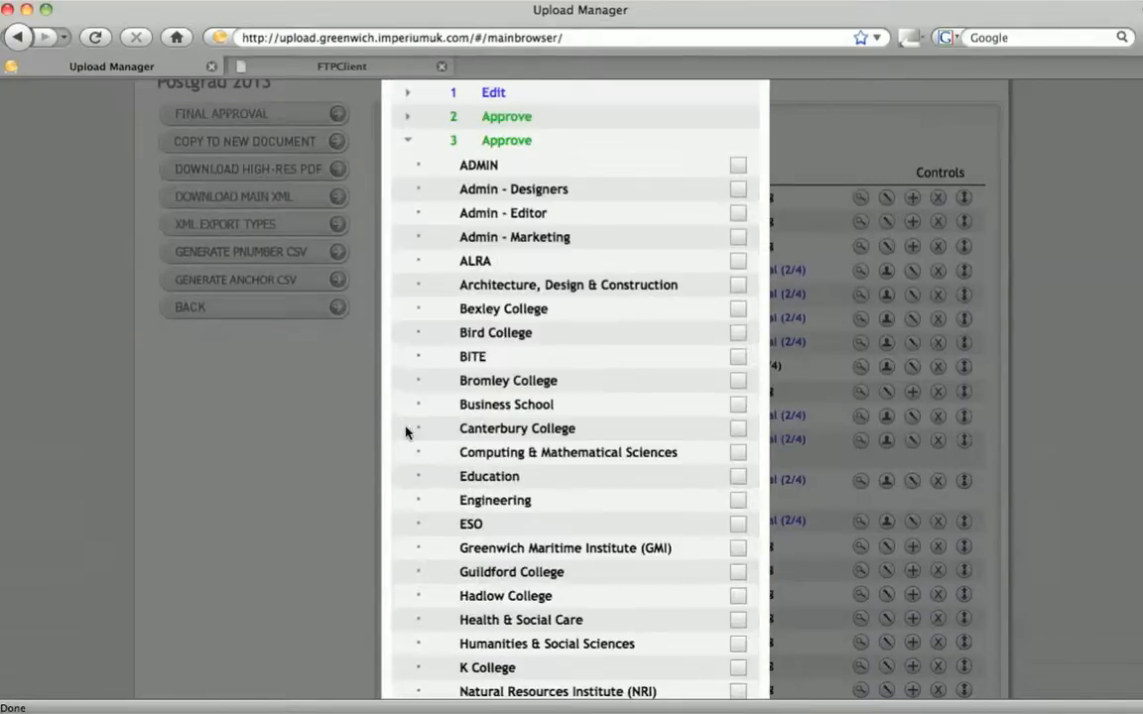
click(737, 188)
click(407, 140)
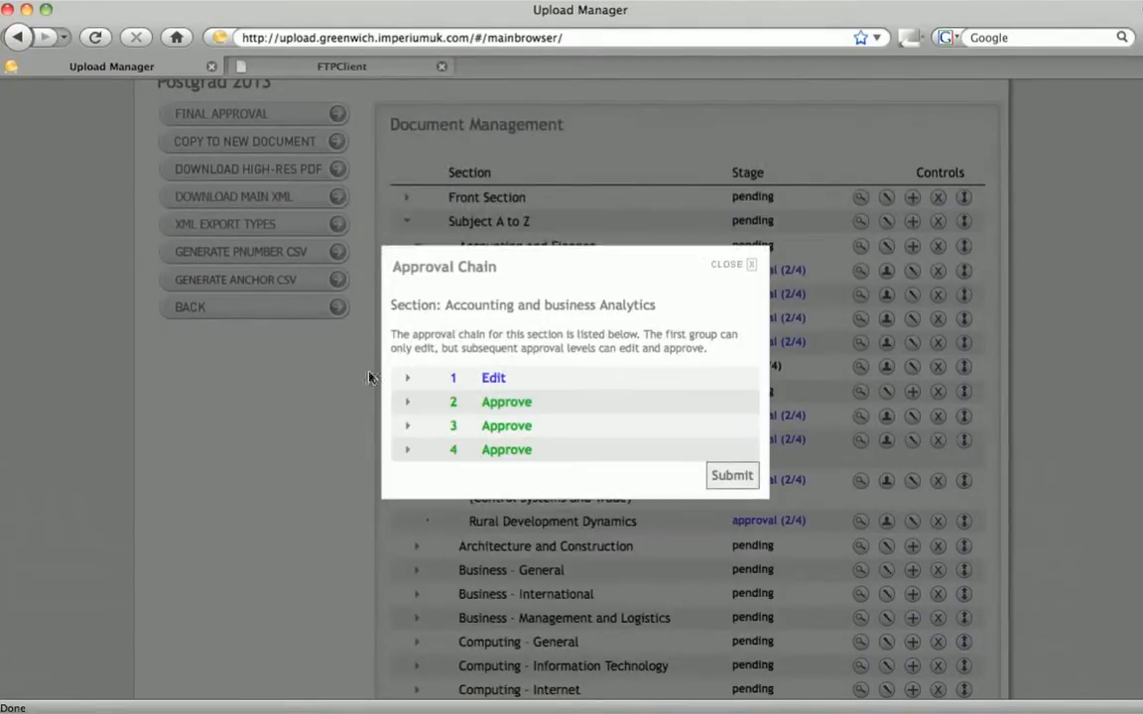
Assign Admin - Editor to approval level 4 and submit the approval chain
click(407, 449)
click(737, 237)
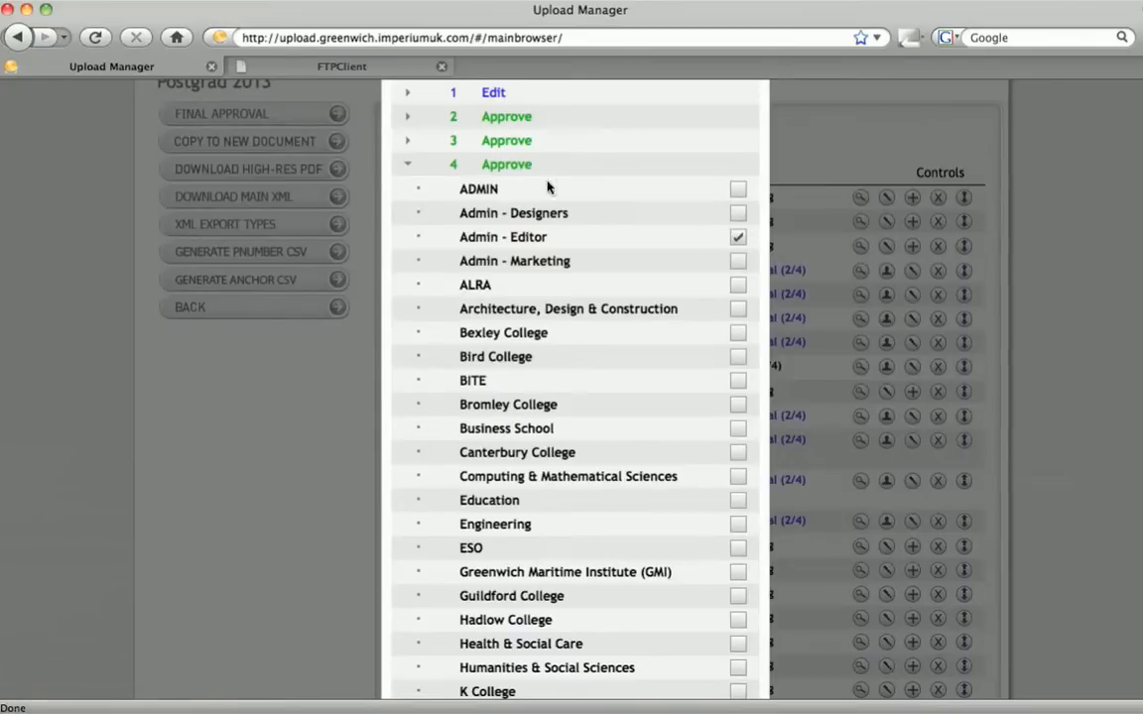
click(407, 167)
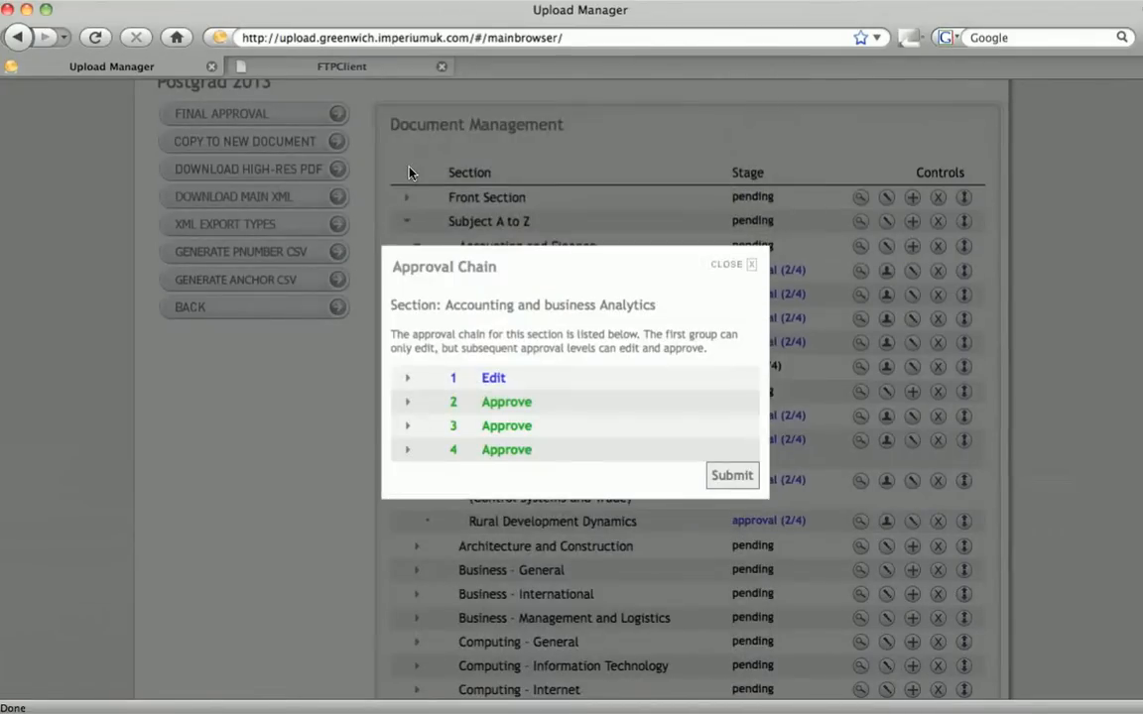
click(723, 478)
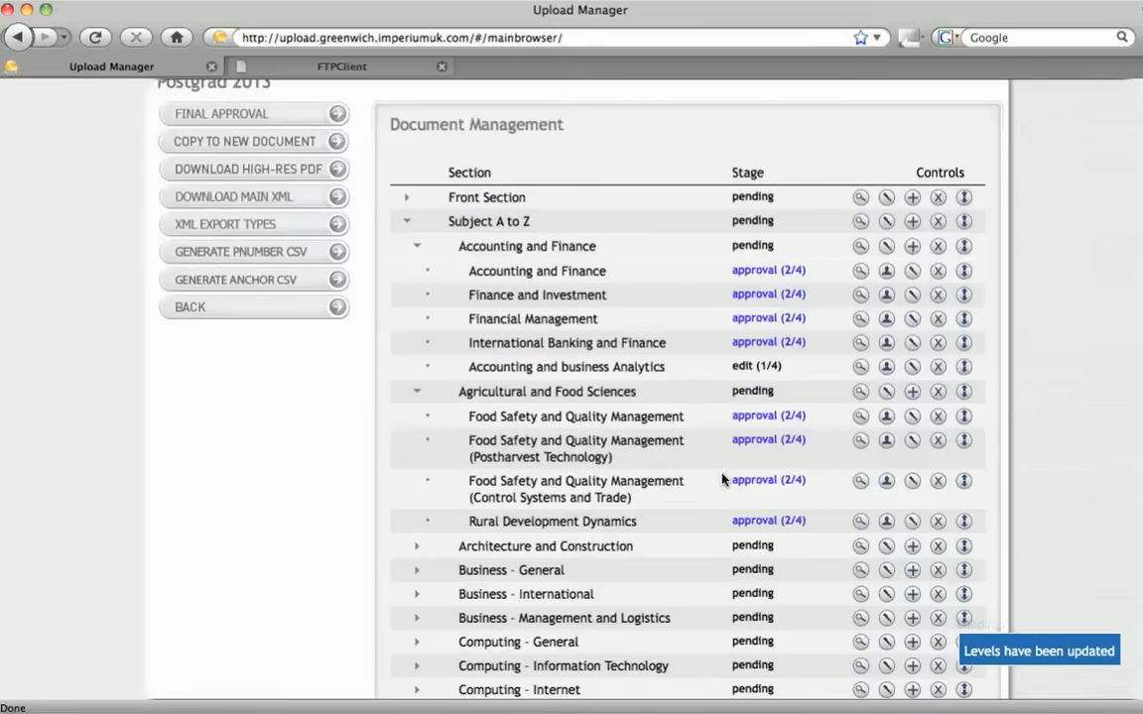
Open the Accounting and business Analytics page editor and review its Intro, Body and KeyFacts fields
click(860, 372)
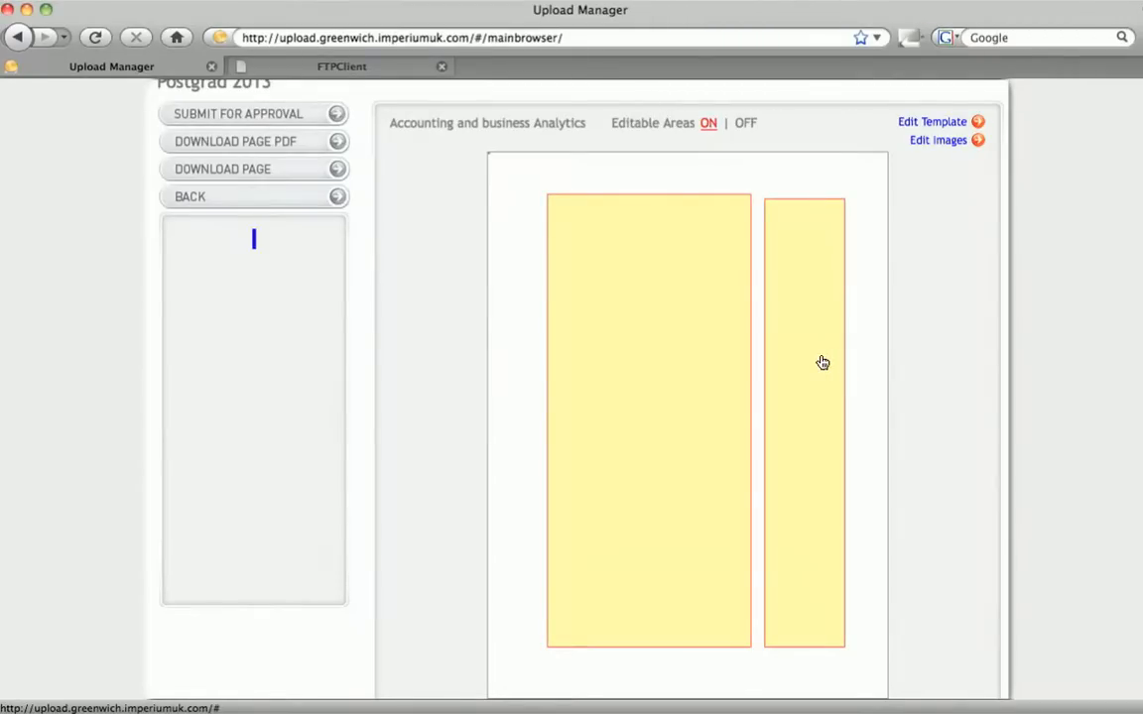
click(822, 363)
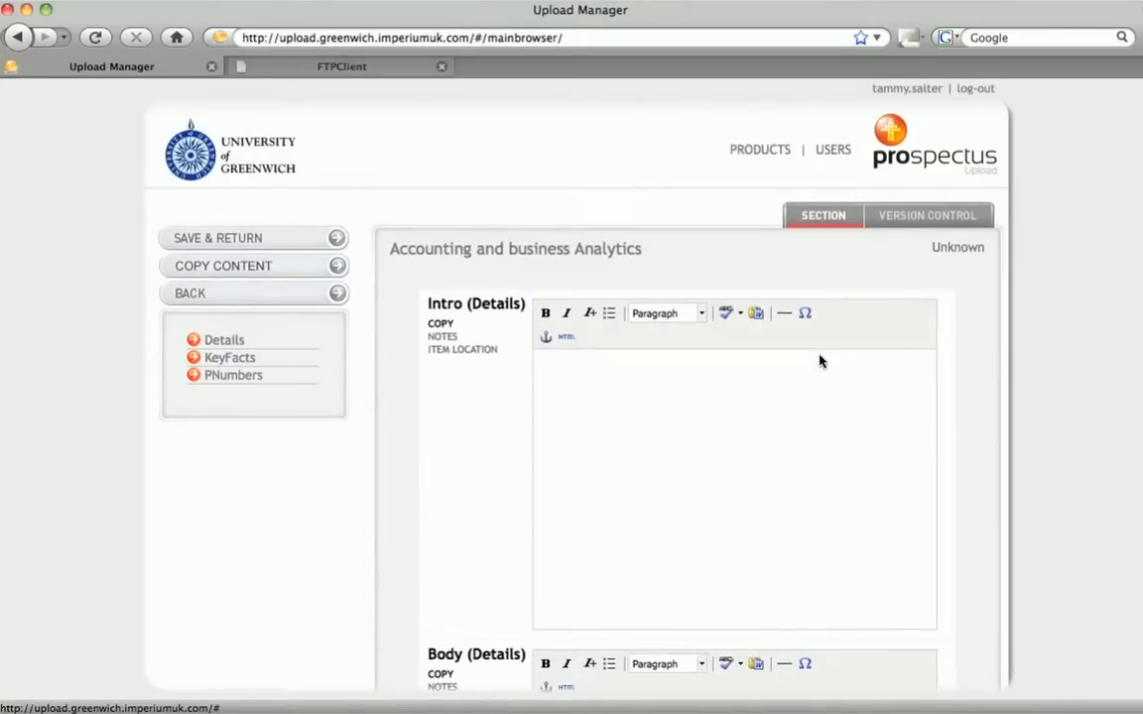
scroll(819, 356, down, 1)
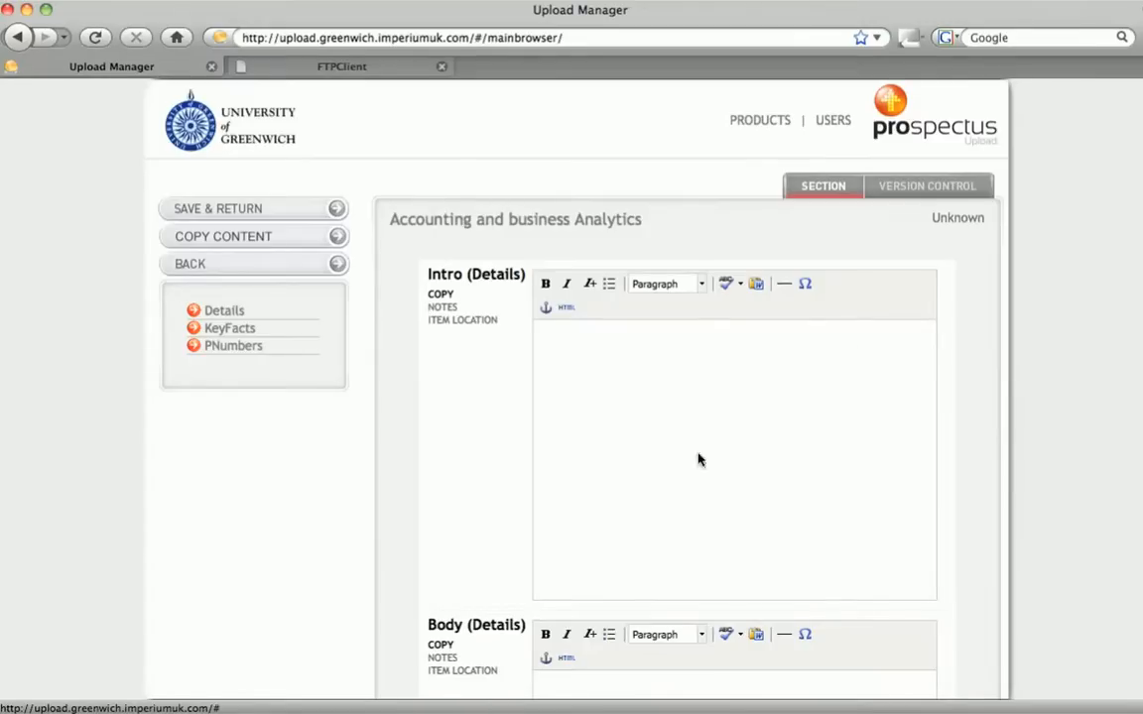
scroll(734, 397, down, 10)
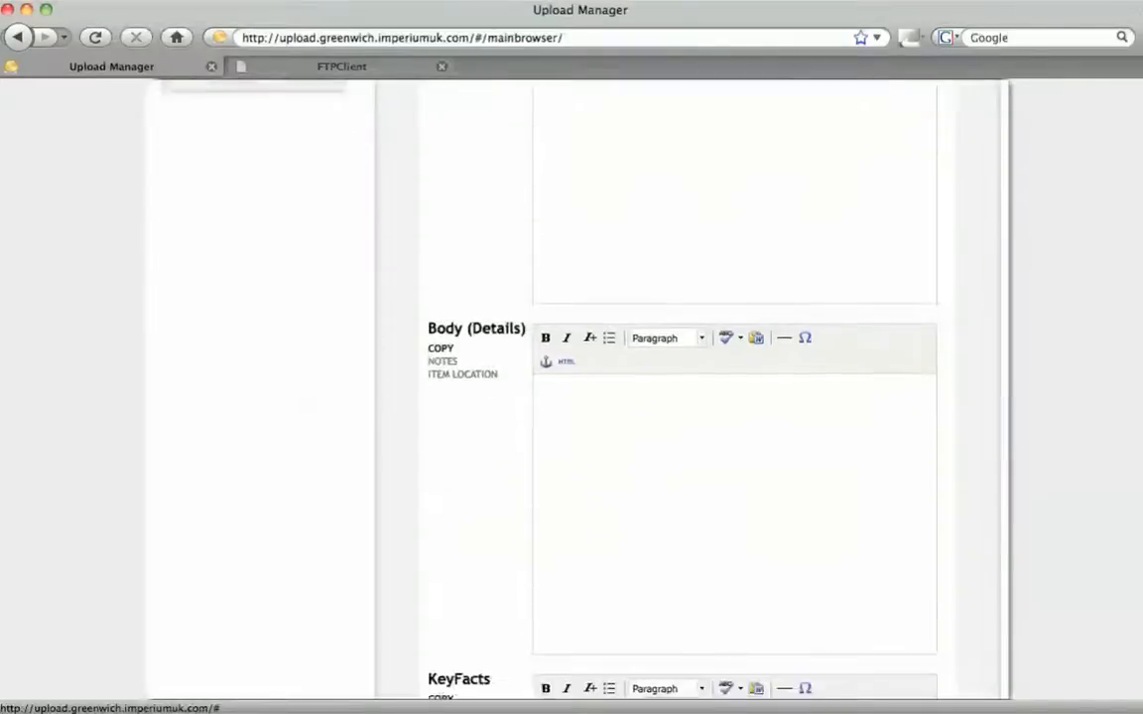
scroll(735, 397, down, 4)
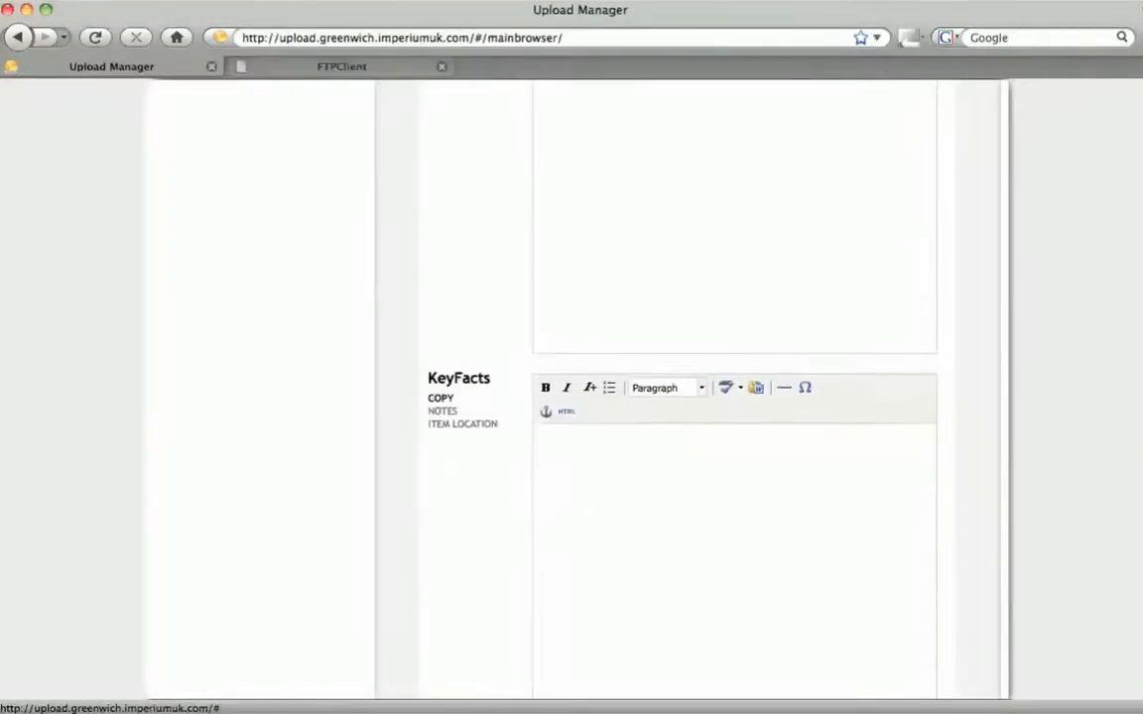
scroll(734, 397, up, 1)
scroll(734, 397, up, 10)
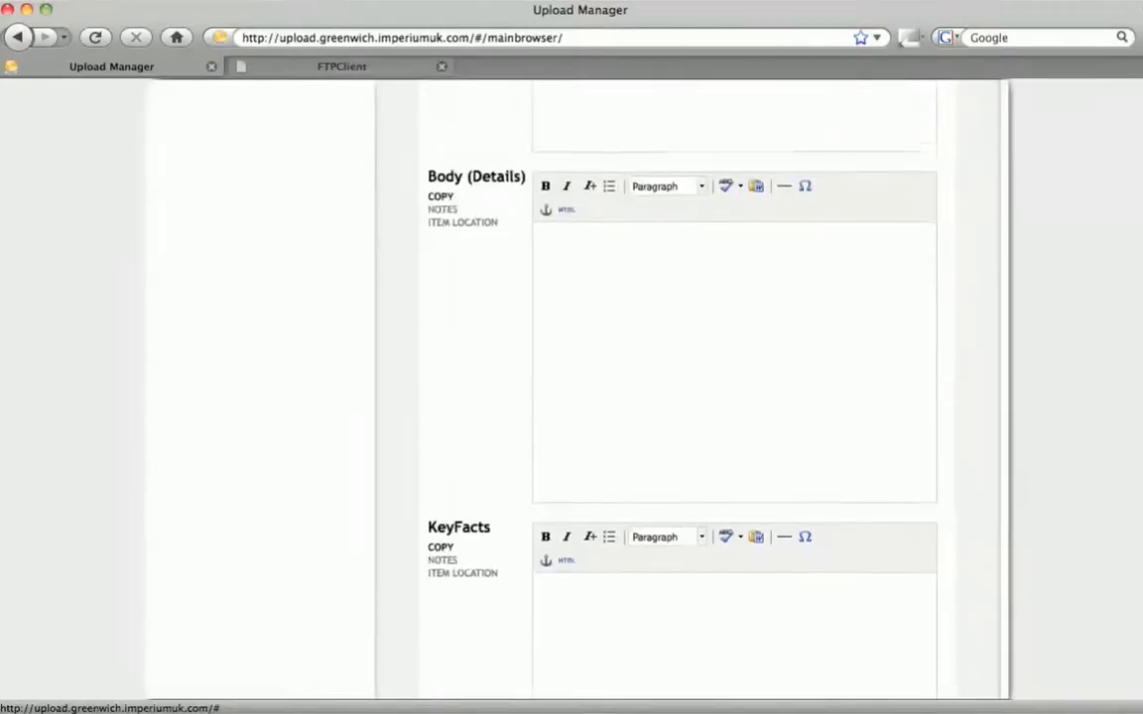
scroll(734, 397, up, 4)
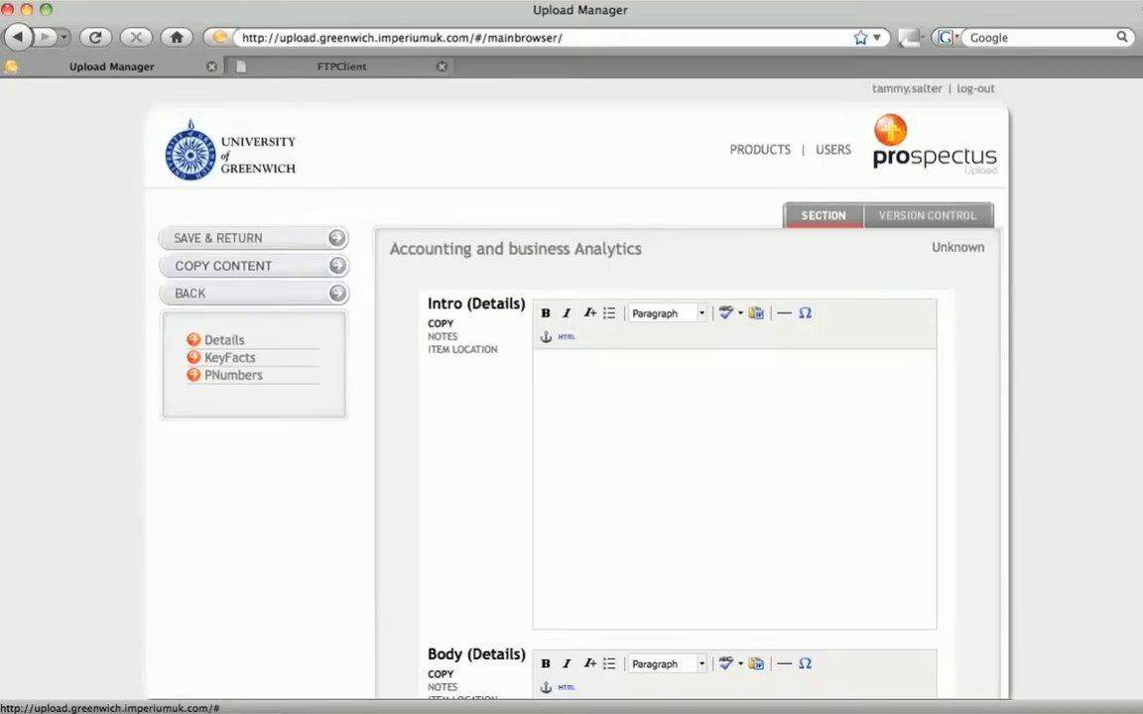
Open the Paste from Word dialog for the Intro field and cancel it
click(755, 313)
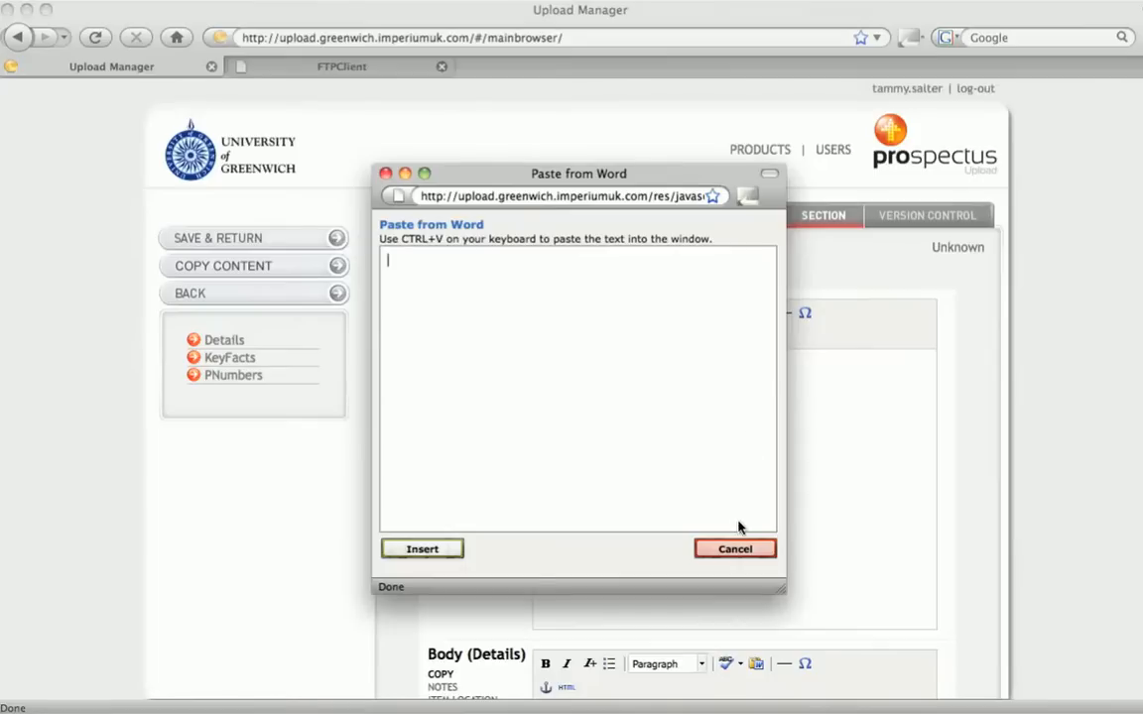
click(736, 550)
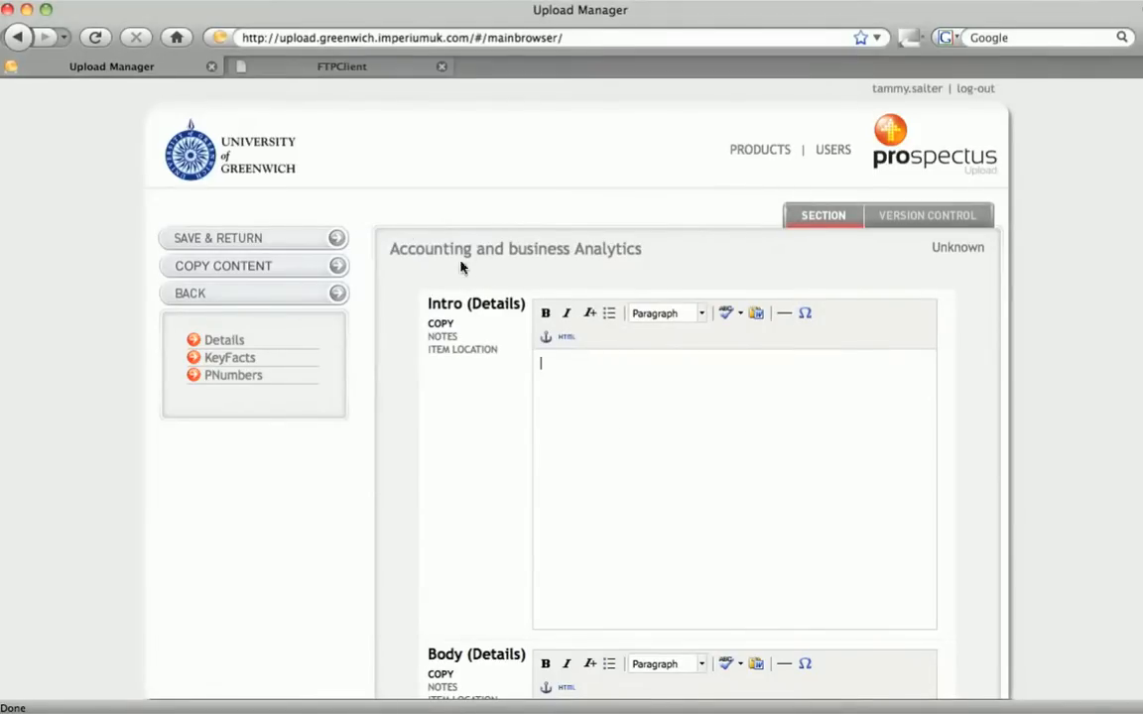
Copy the Accounting and Business Analytics content from the Undergrad 2013 Subject A to Z section into this page and save it
click(339, 268)
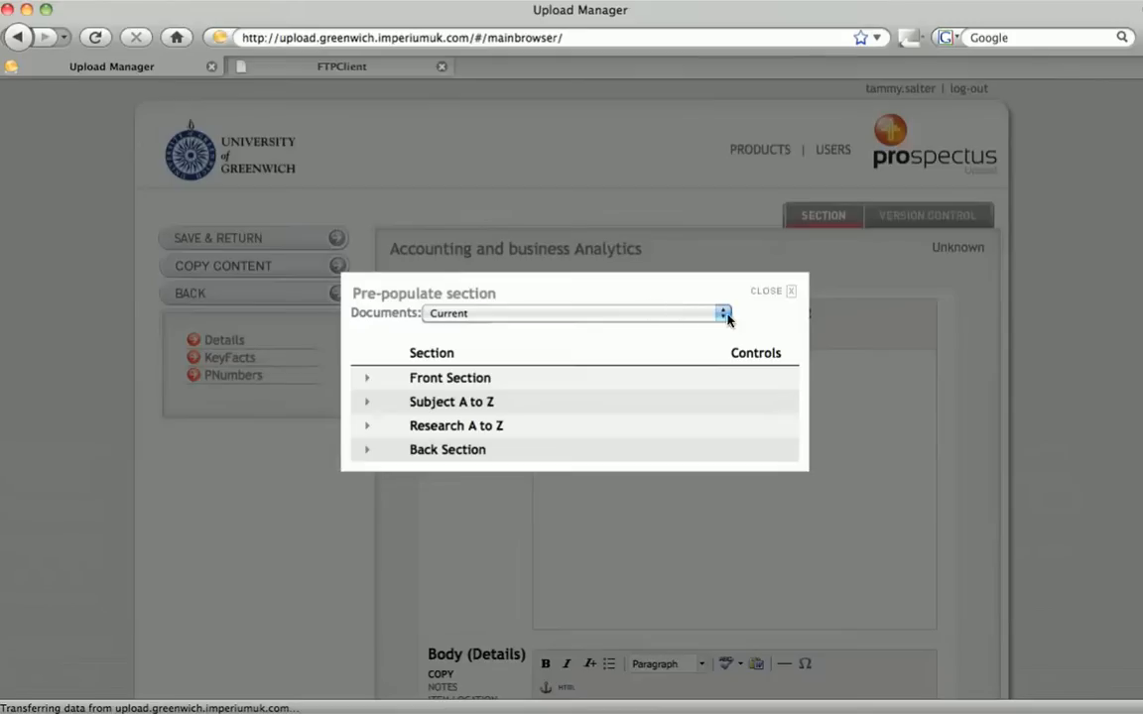
click(725, 314)
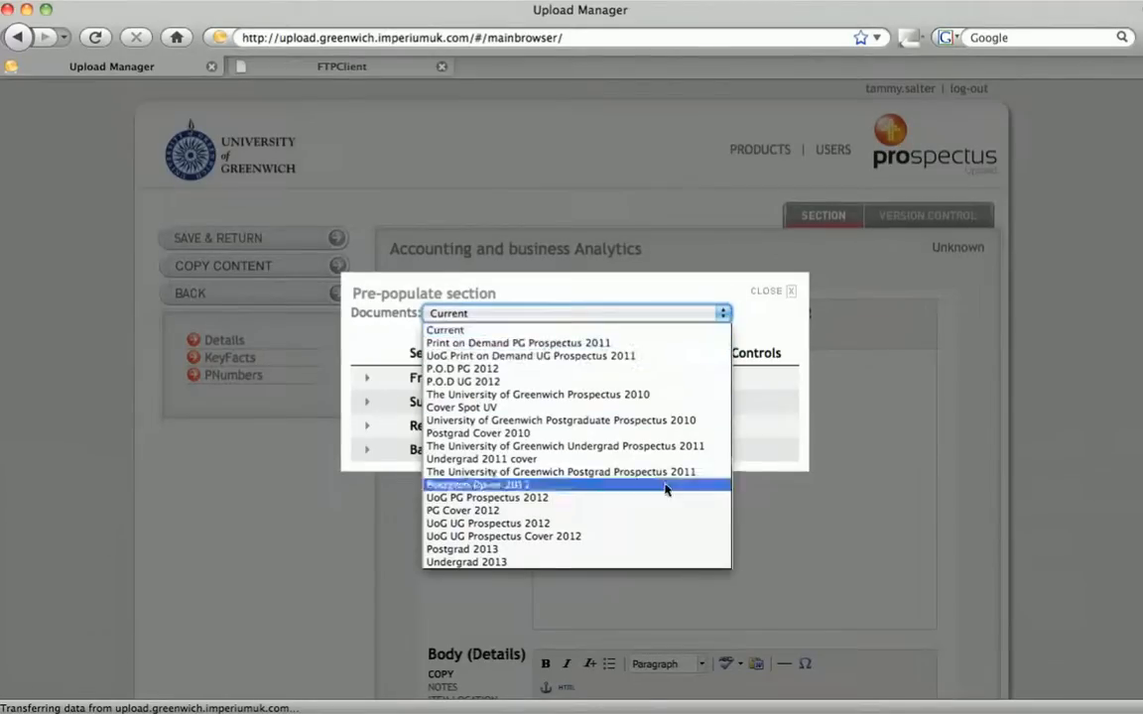
click(650, 563)
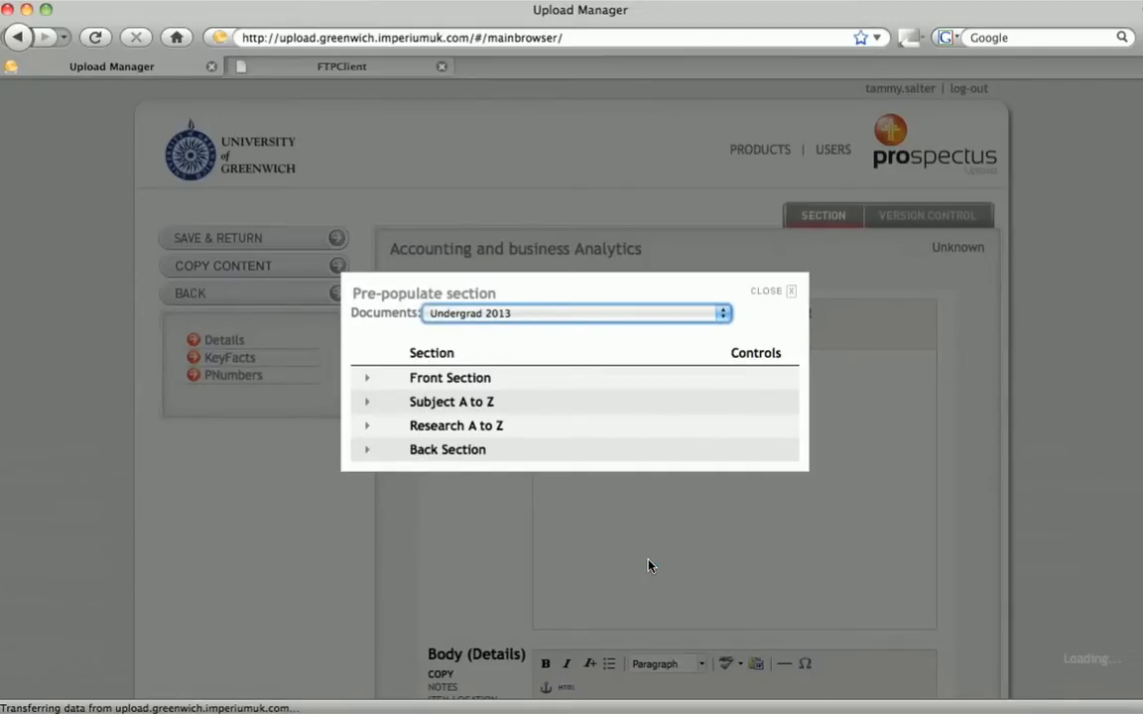
click(370, 403)
click(376, 428)
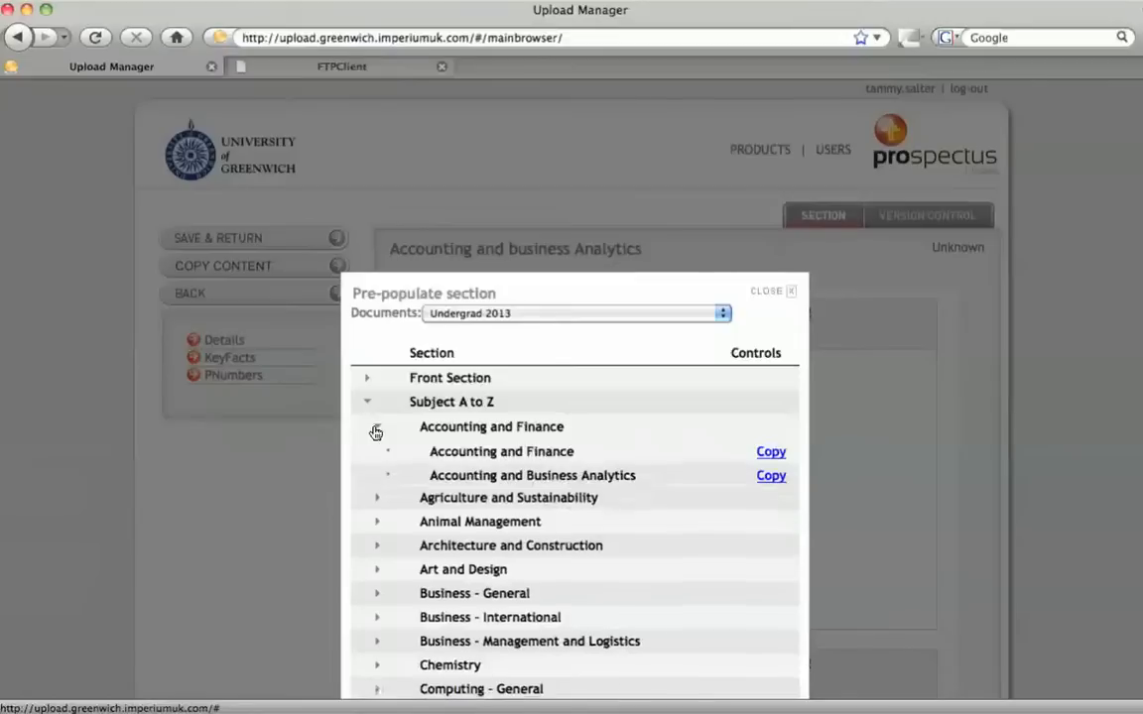
click(774, 479)
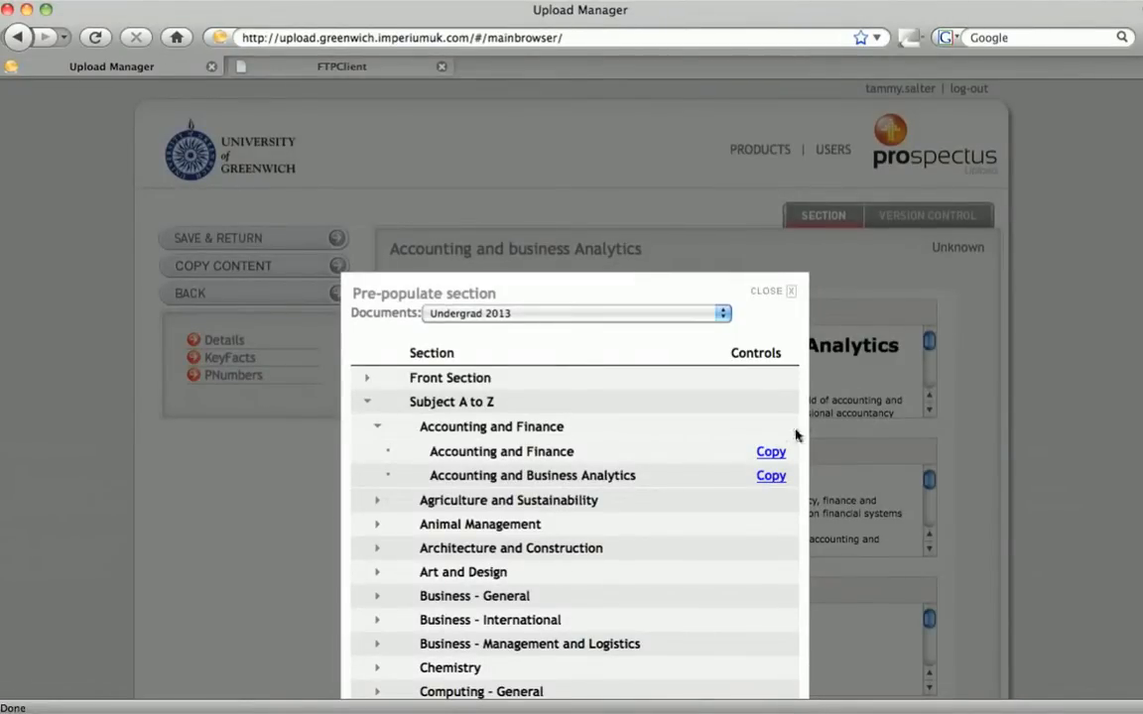
click(793, 300)
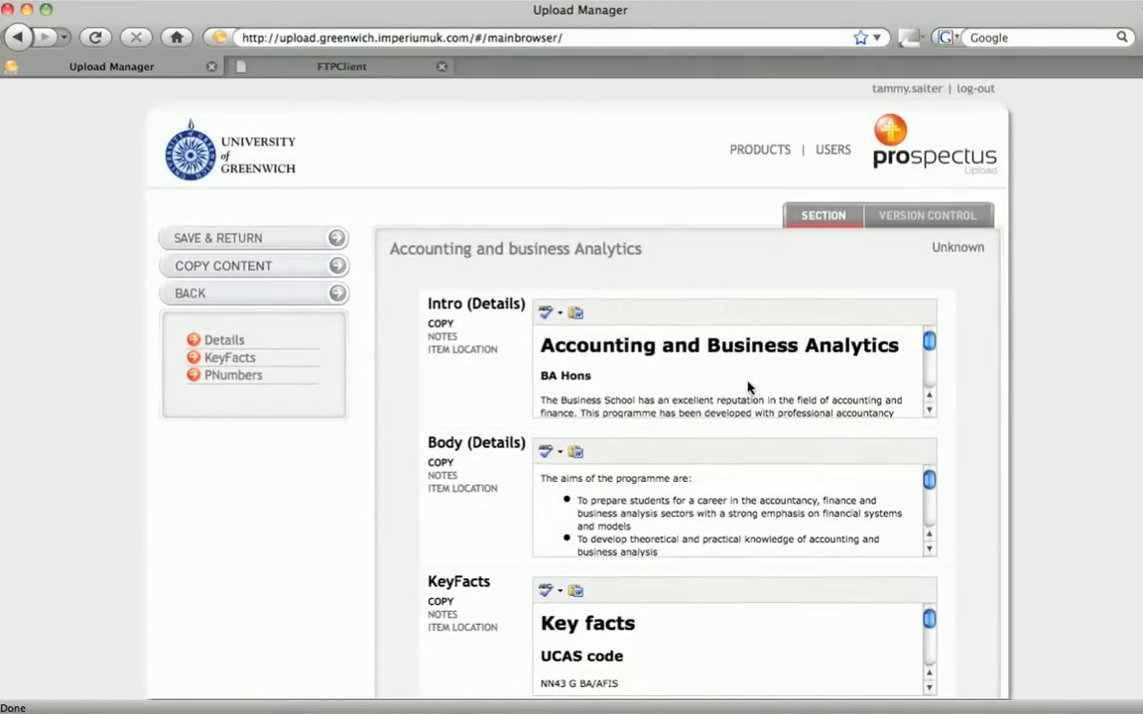
click(325, 240)
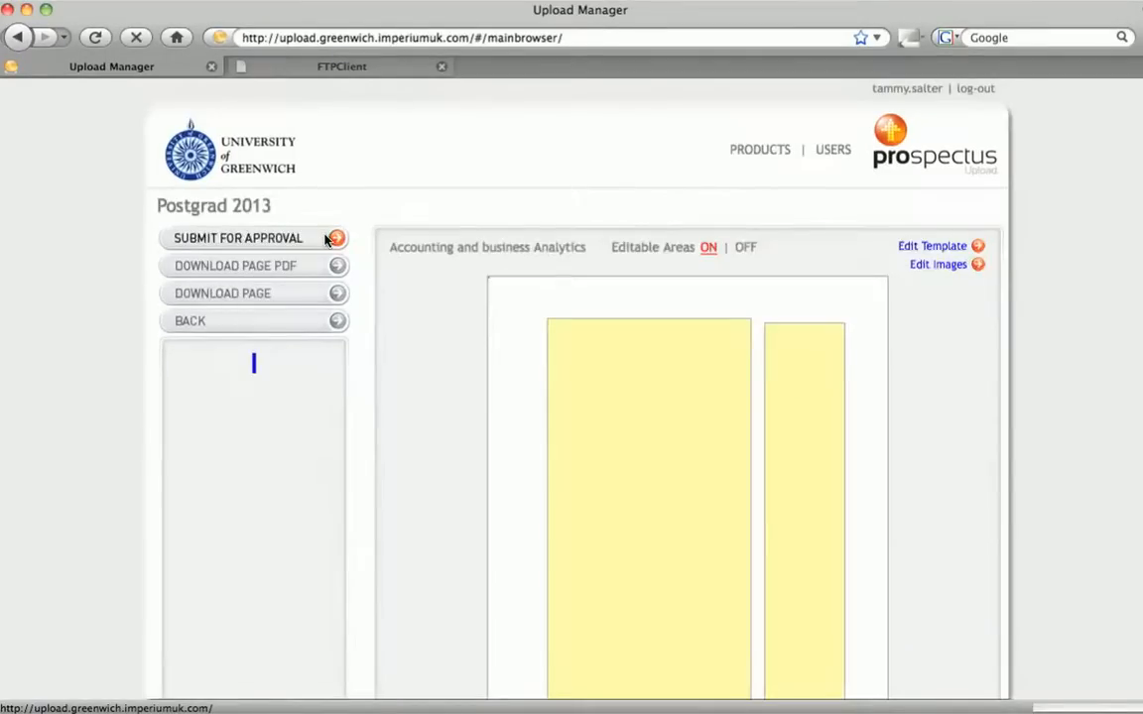
Preview the updated page layout and download the page as PDF
scroll(576, 389, down, 3)
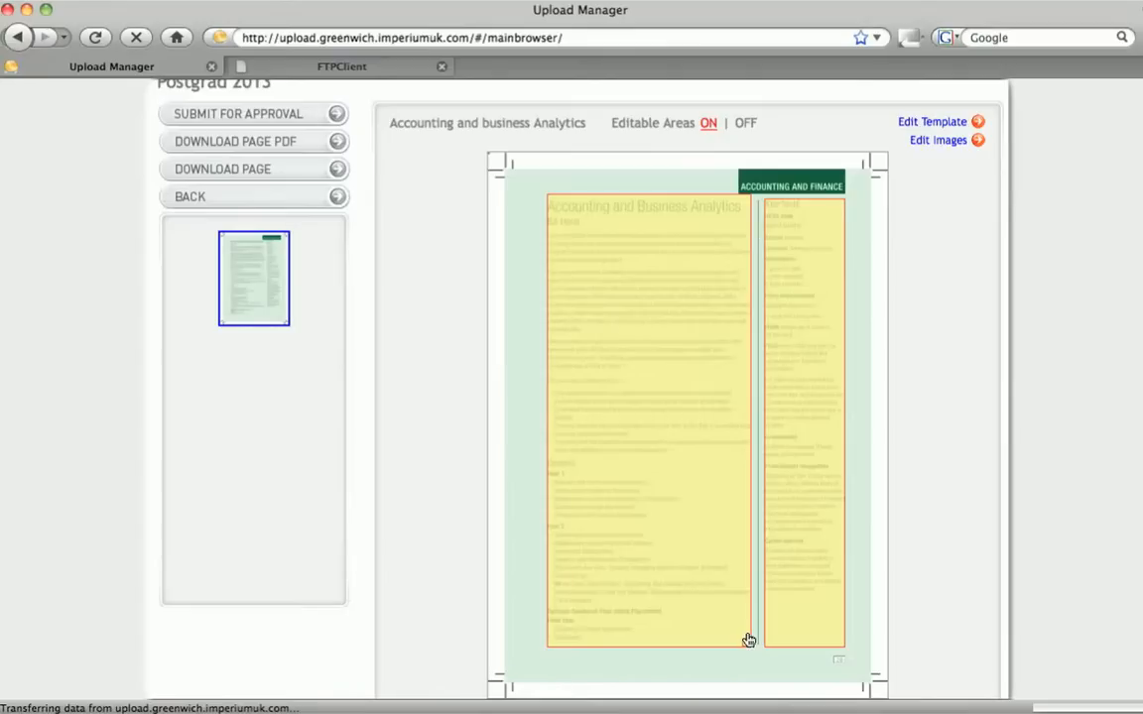
click(284, 175)
scroll(284, 175, up, 3)
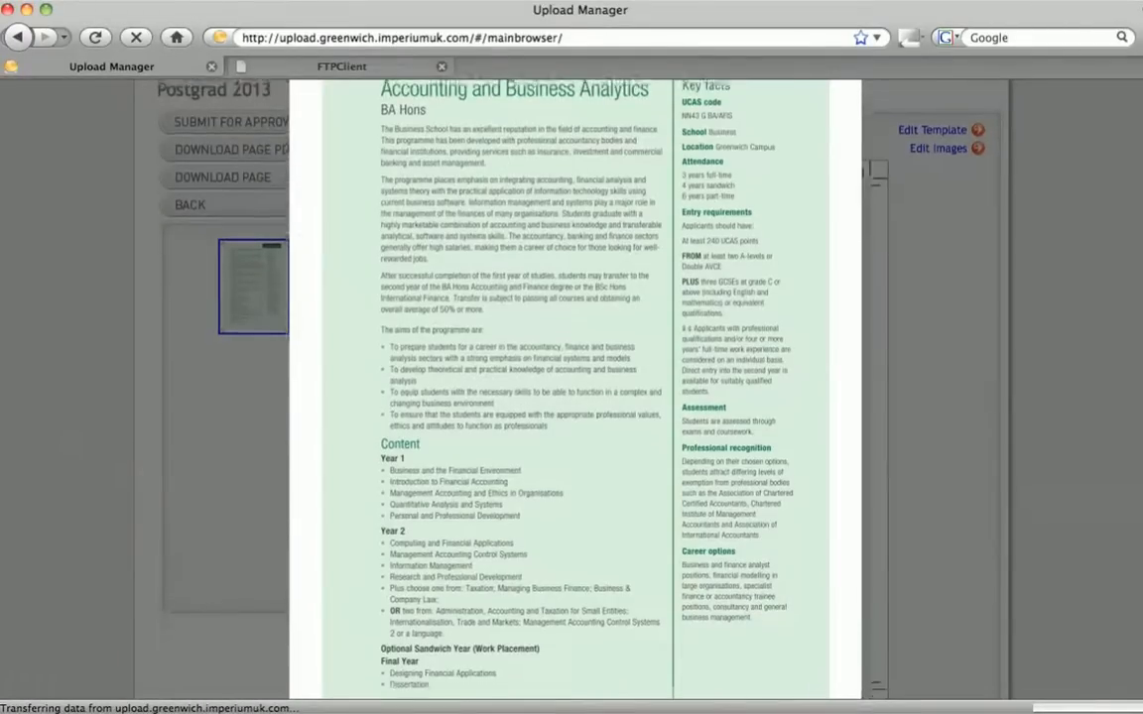
click(839, 88)
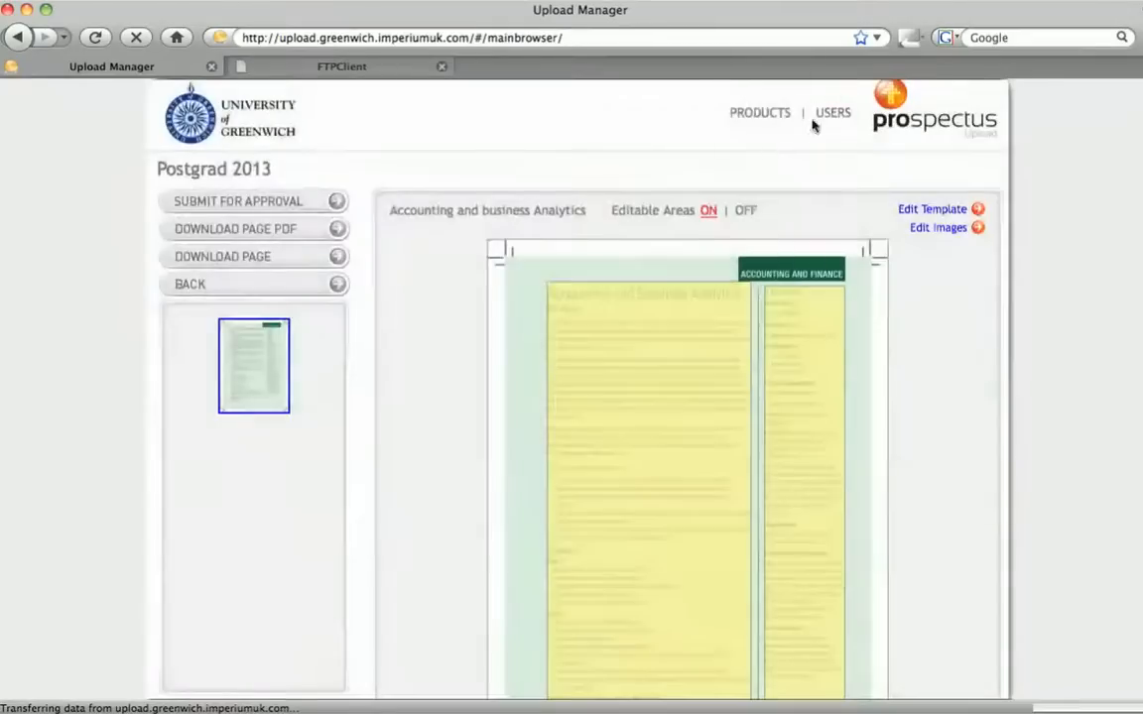
click(318, 228)
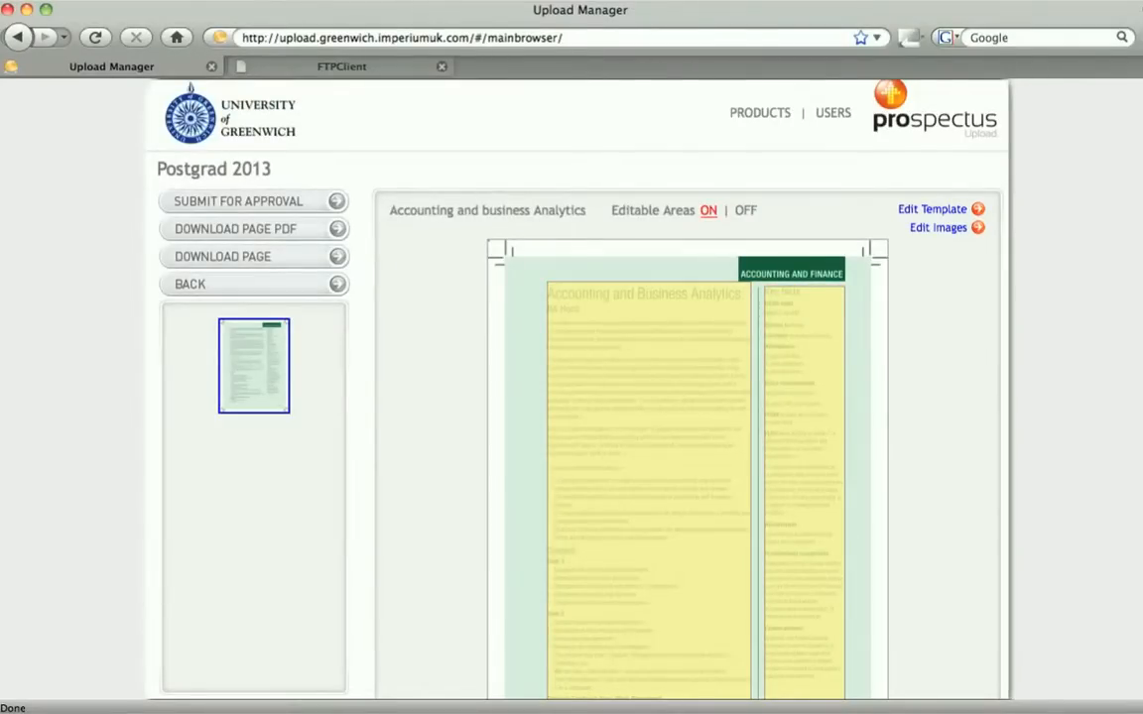
scroll(794, 297, down, 3)
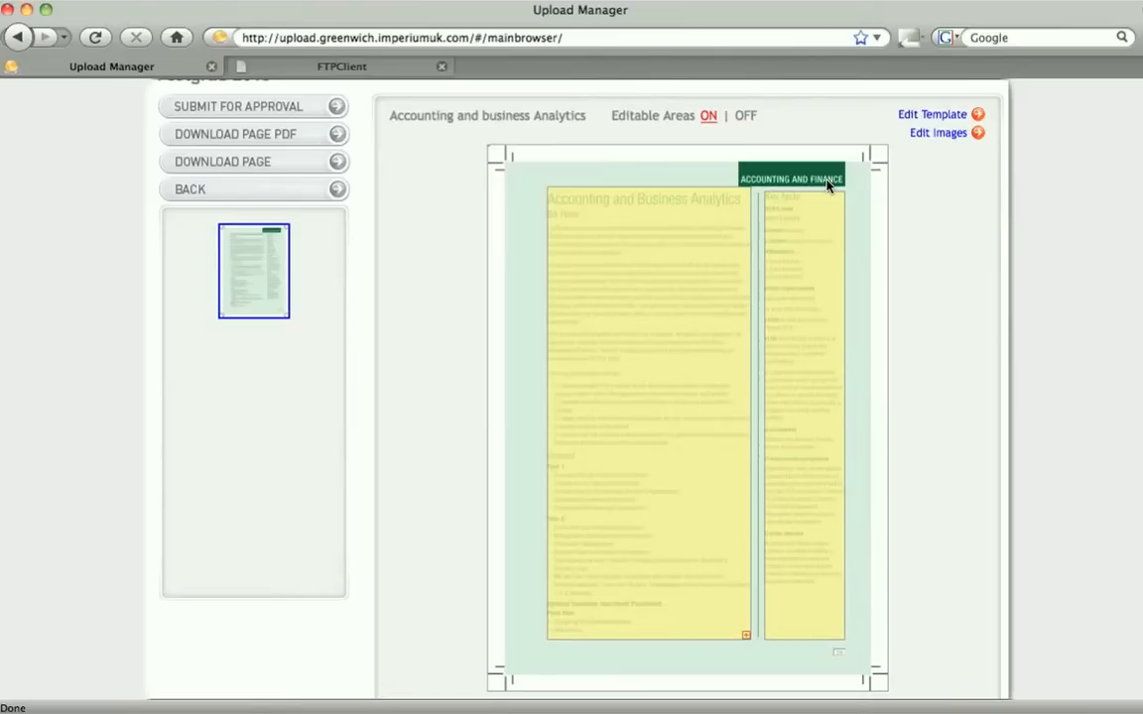
Open the section editor and append "Please refer to our open days section." to the Intro's first paragraph
click(817, 225)
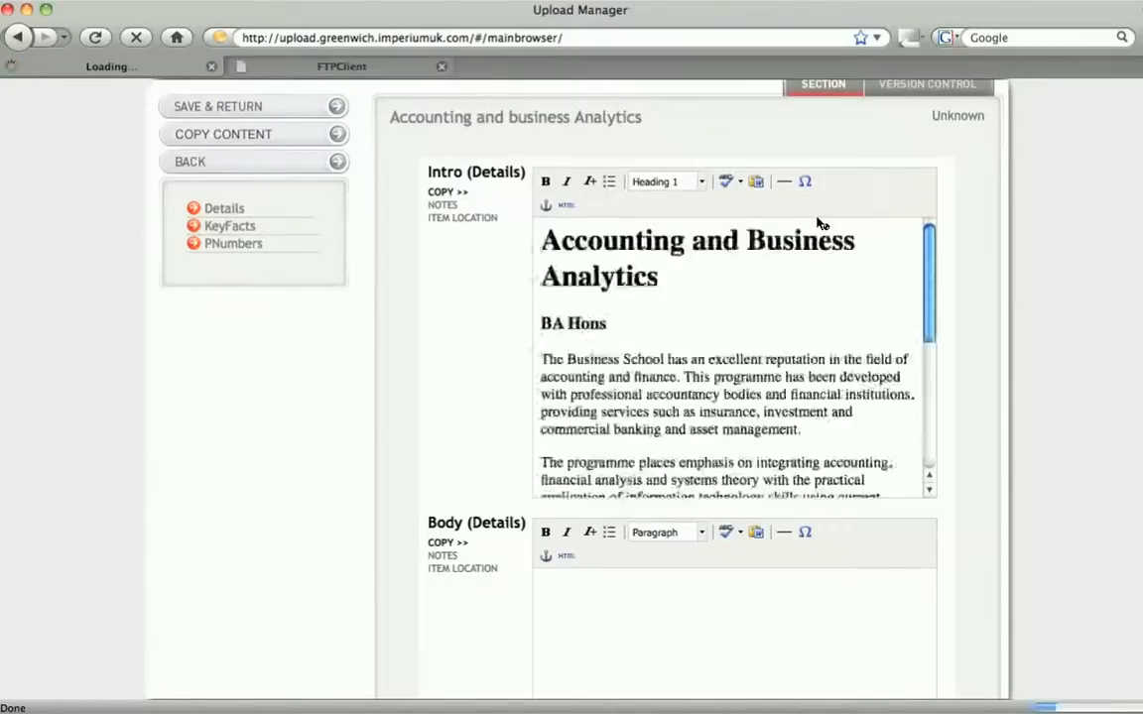
click(853, 336)
text(Please refer to our open days section.)
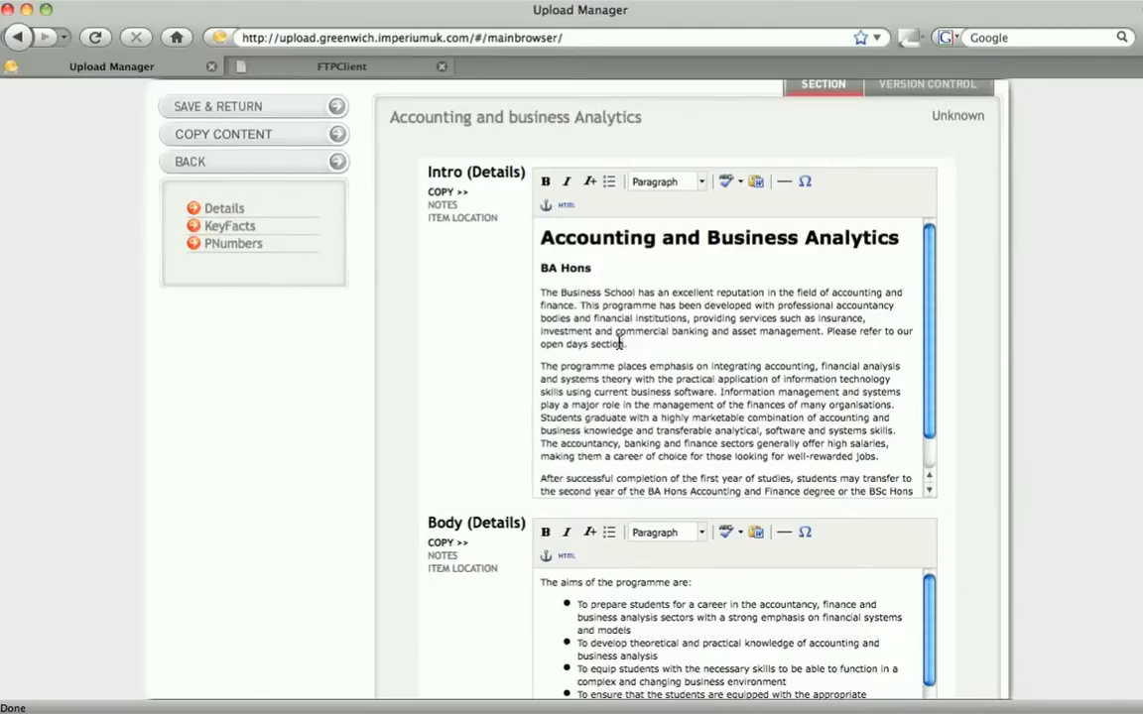
Make the word "section" in the new sentence bold and italic
drag(625, 344, 589, 343)
click(548, 182)
click(569, 183)
click(609, 183)
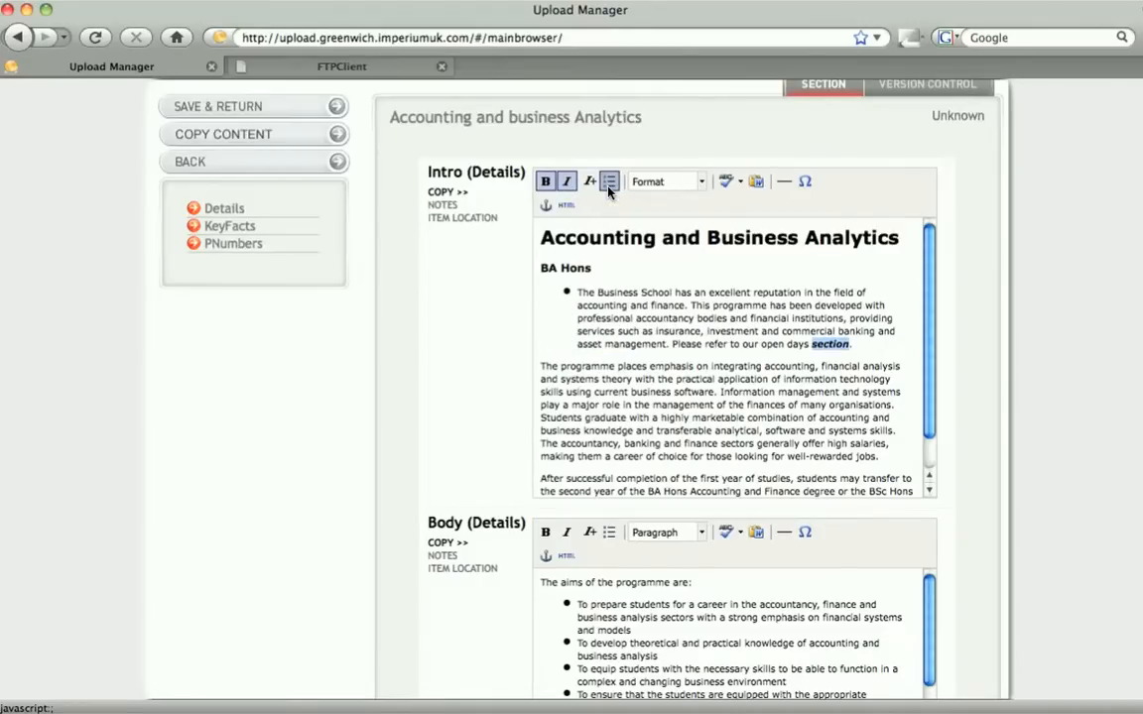
click(610, 183)
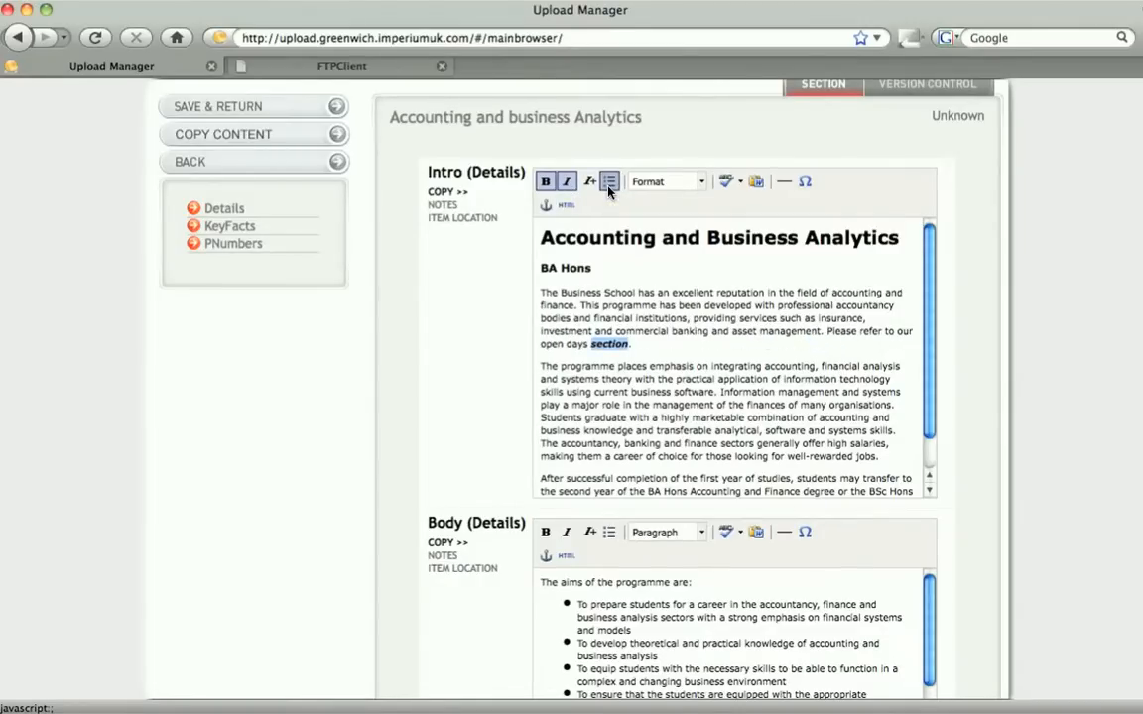
Check the paragraph format applied to the Intro title and the BA Hons line
click(701, 234)
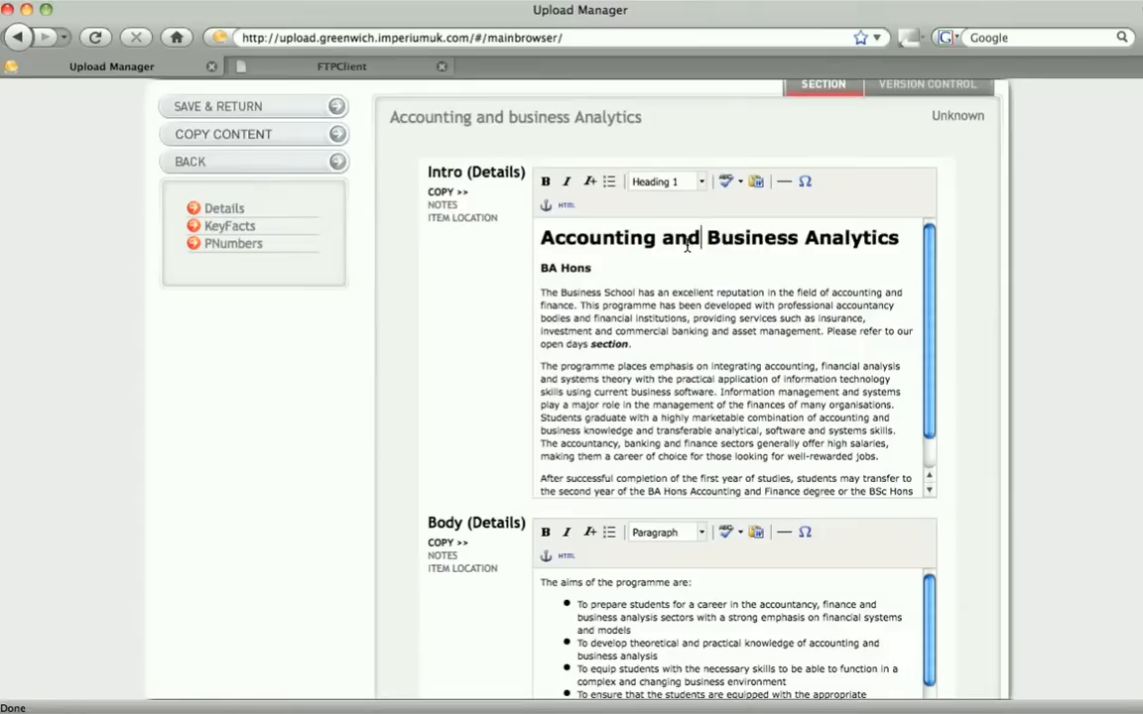
click(608, 268)
click(701, 187)
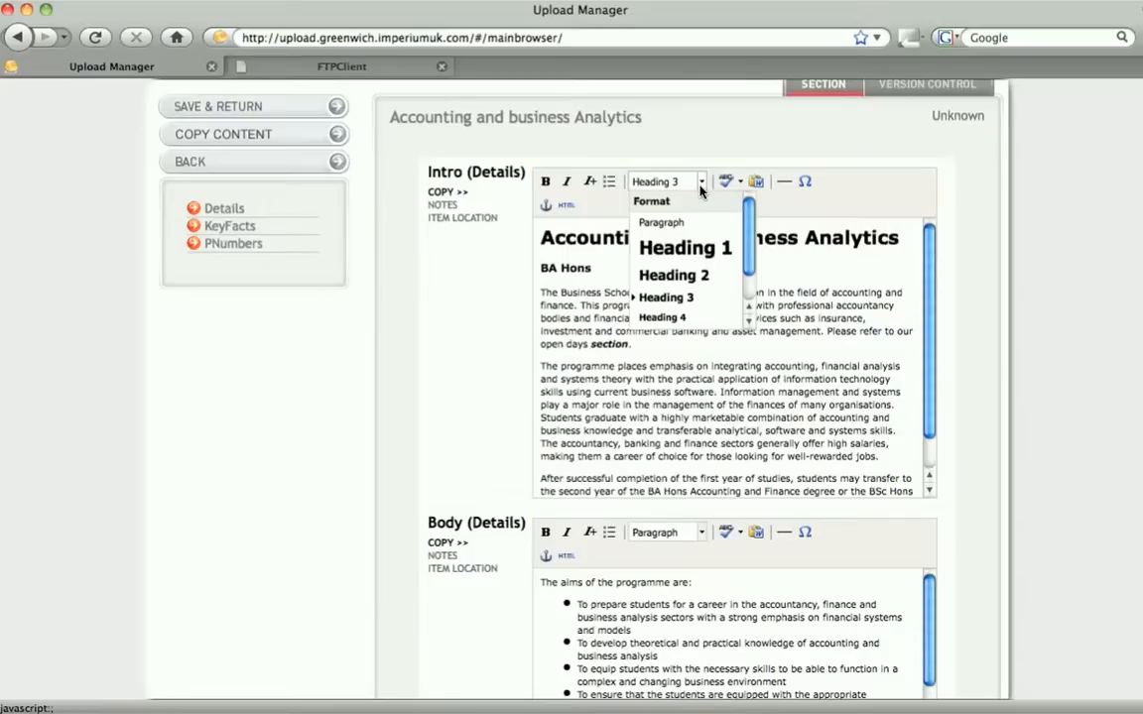
click(766, 273)
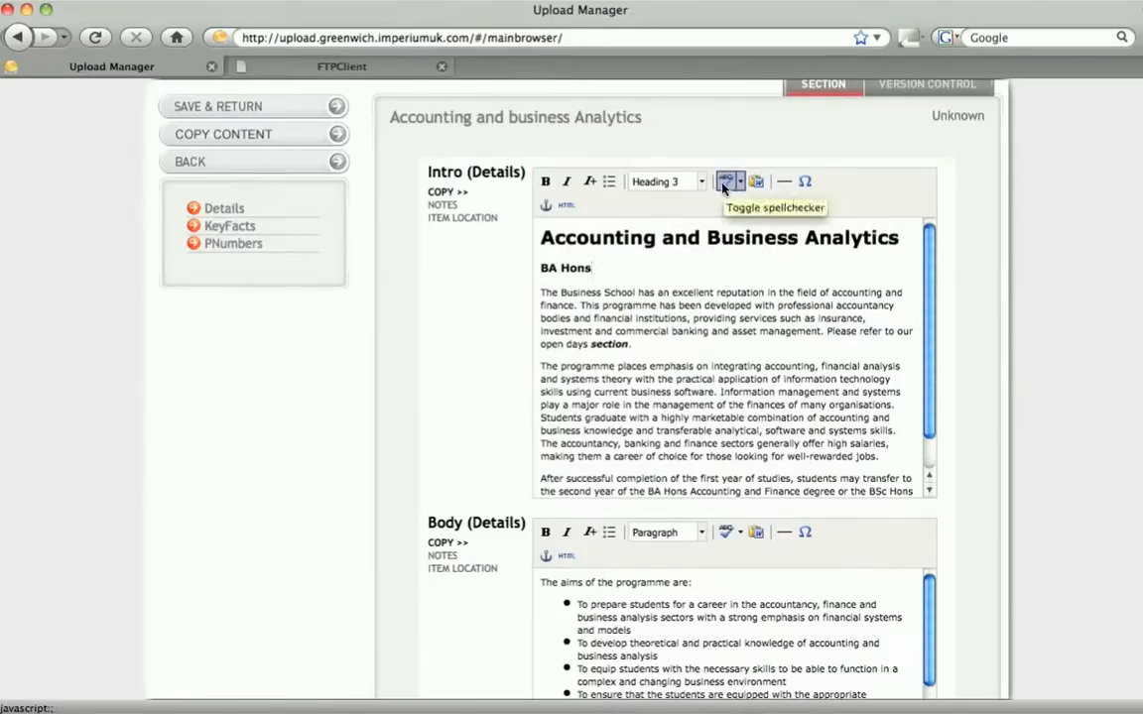
Toggle the spellchecker and open and close the special character and HTML source editors
click(723, 185)
click(802, 184)
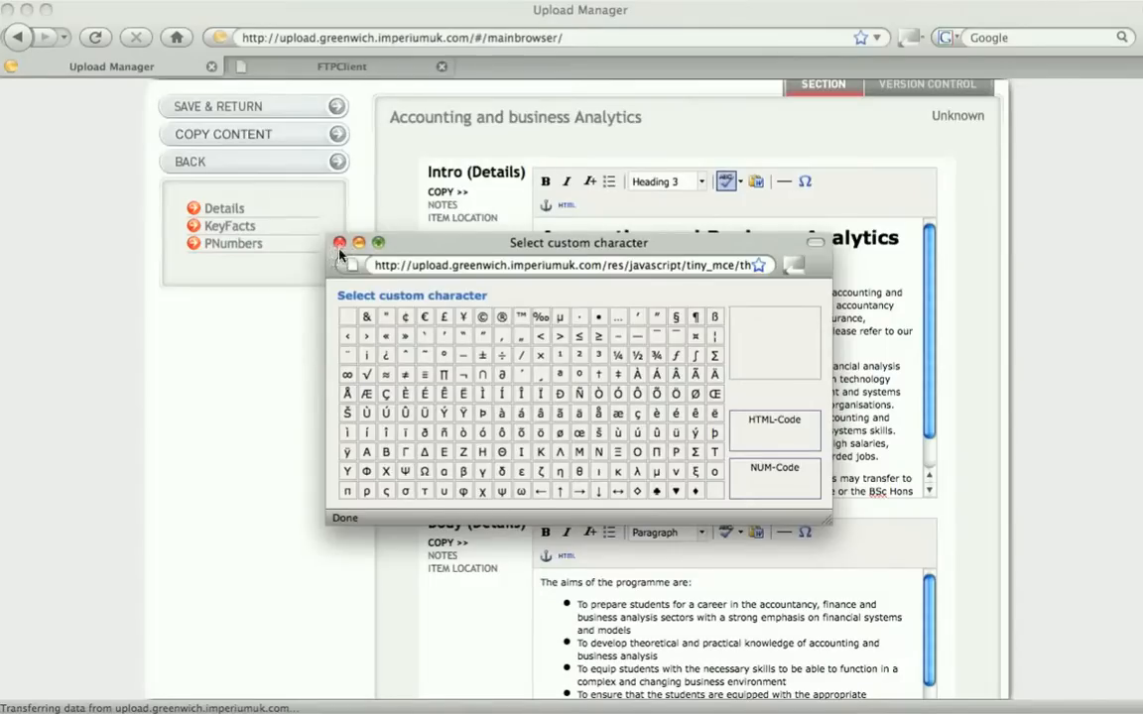
click(340, 242)
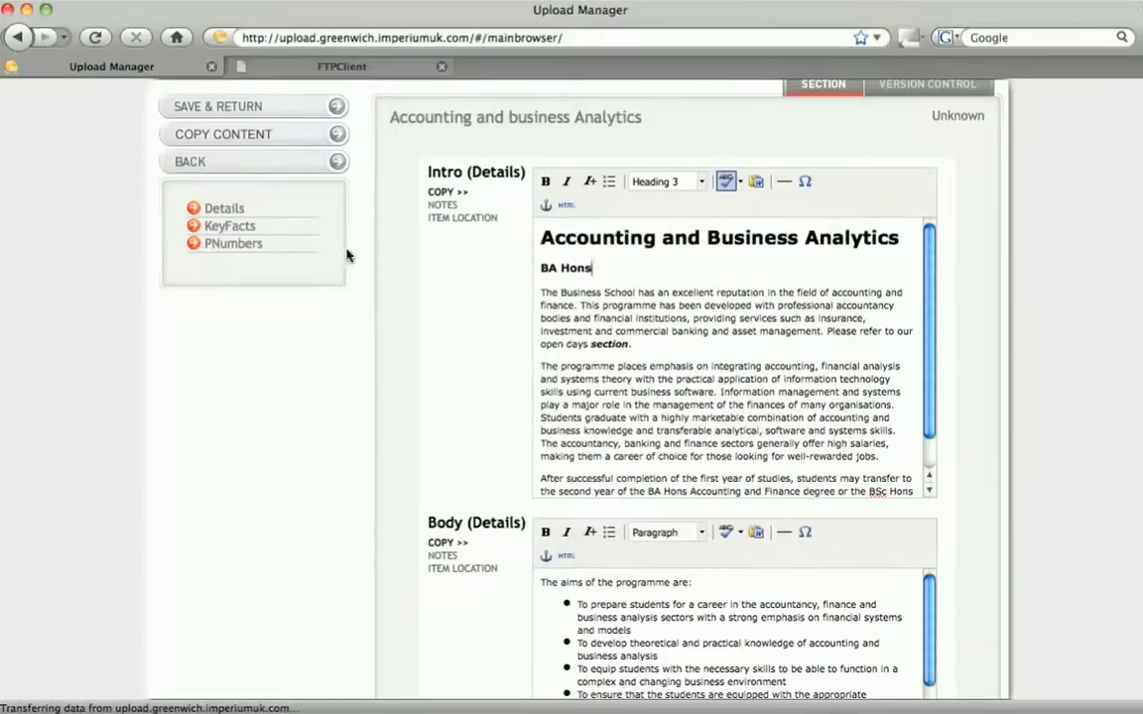
click(564, 206)
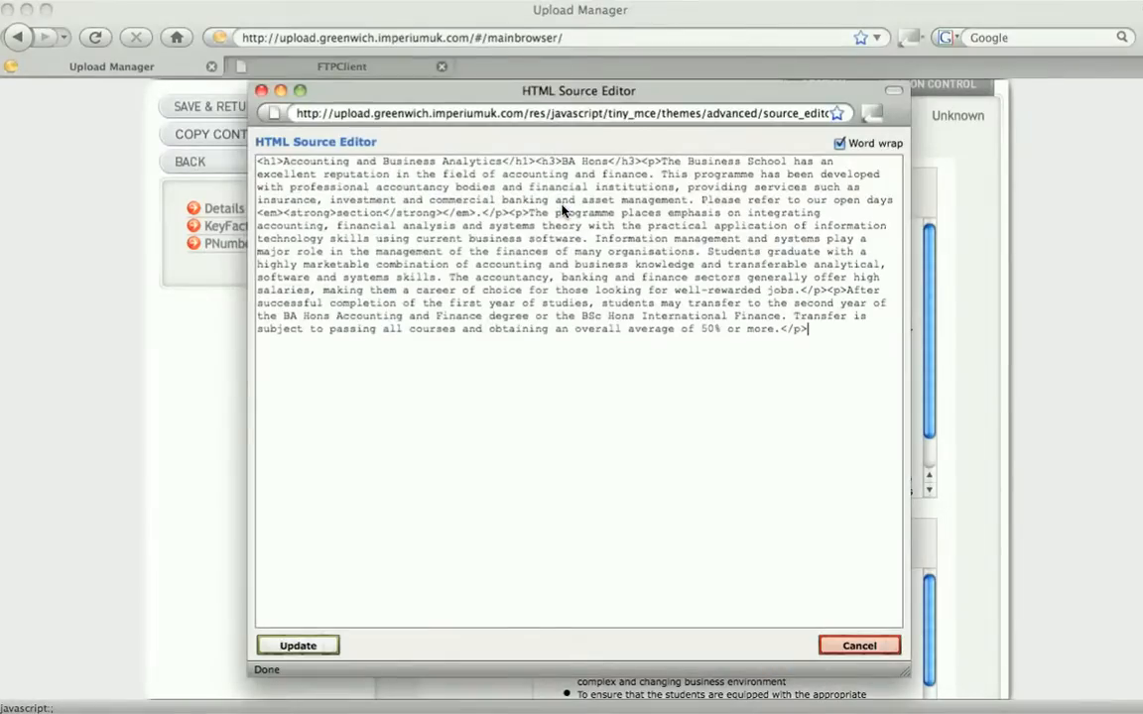
click(262, 91)
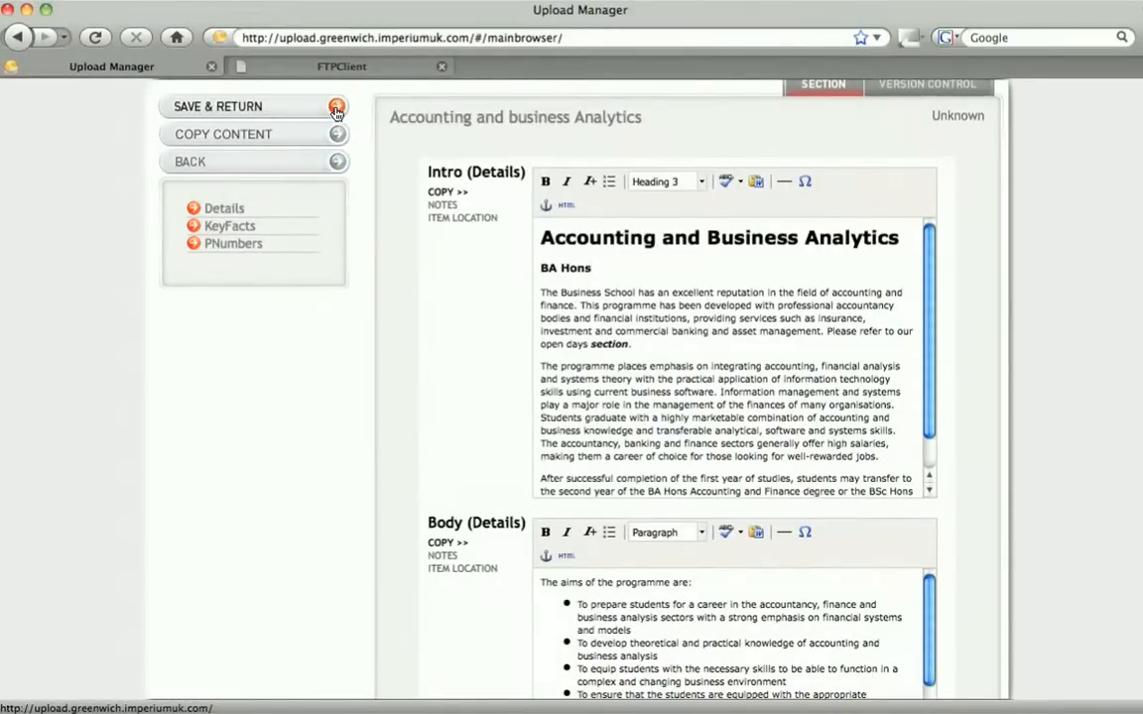
Save the Intro changes and preview the page
click(337, 109)
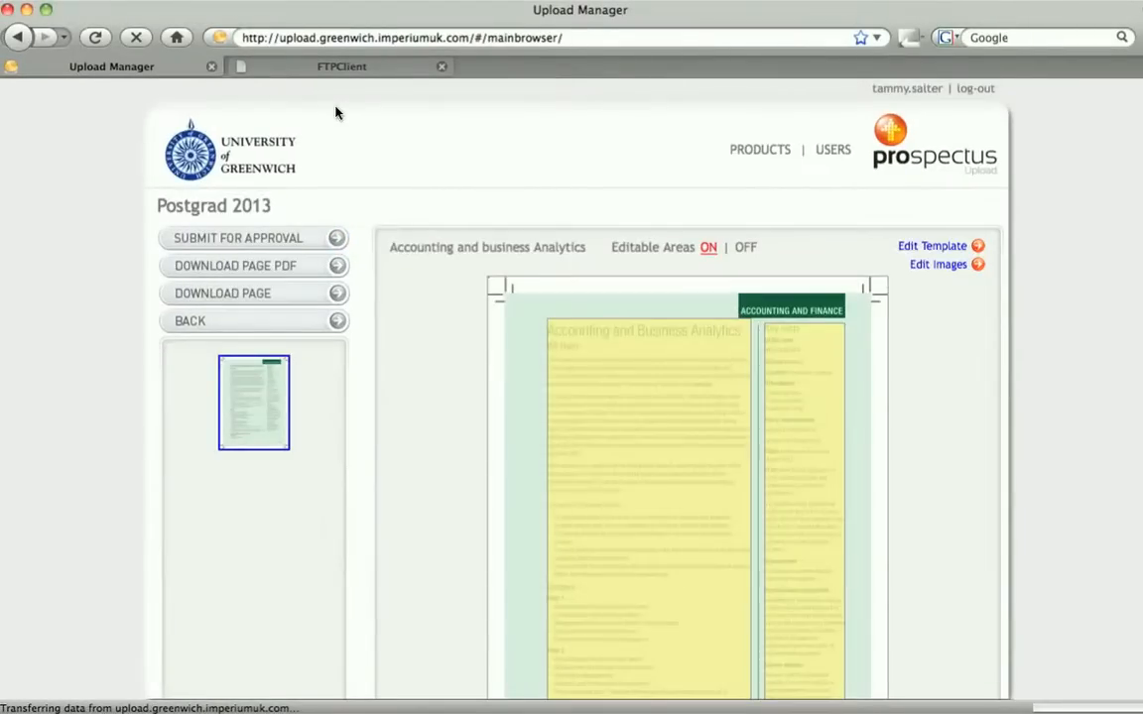
click(273, 298)
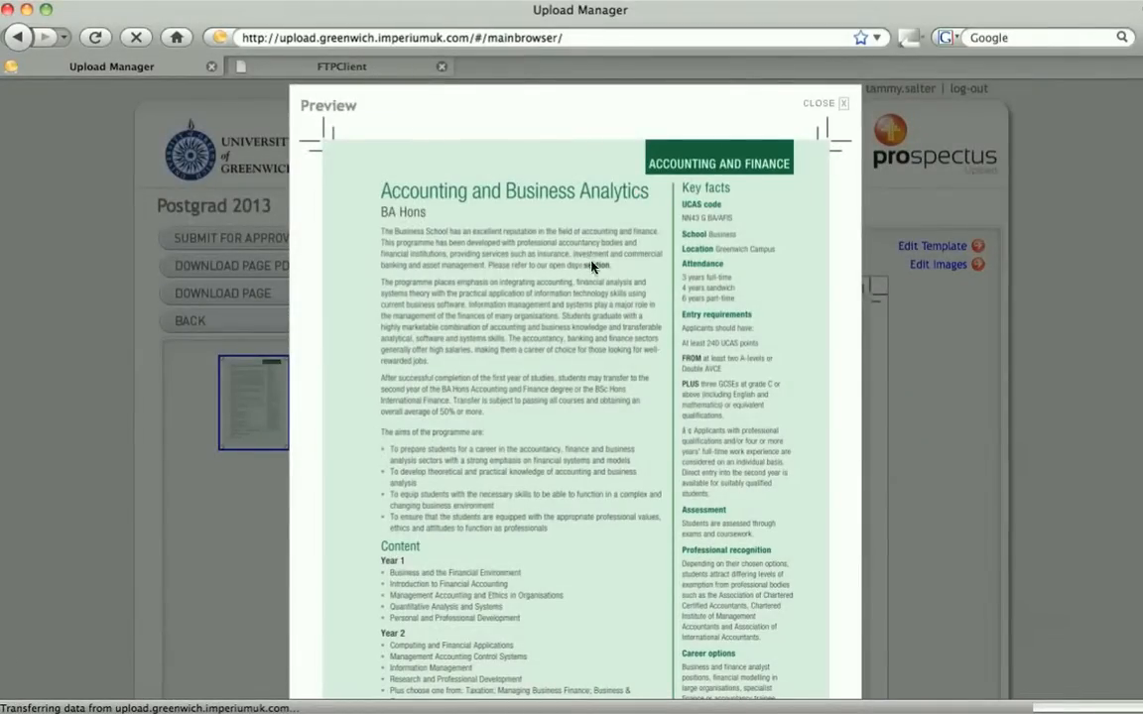
click(818, 105)
Compare version 1 of the Accounting and business Analytics section against the current version
click(790, 365)
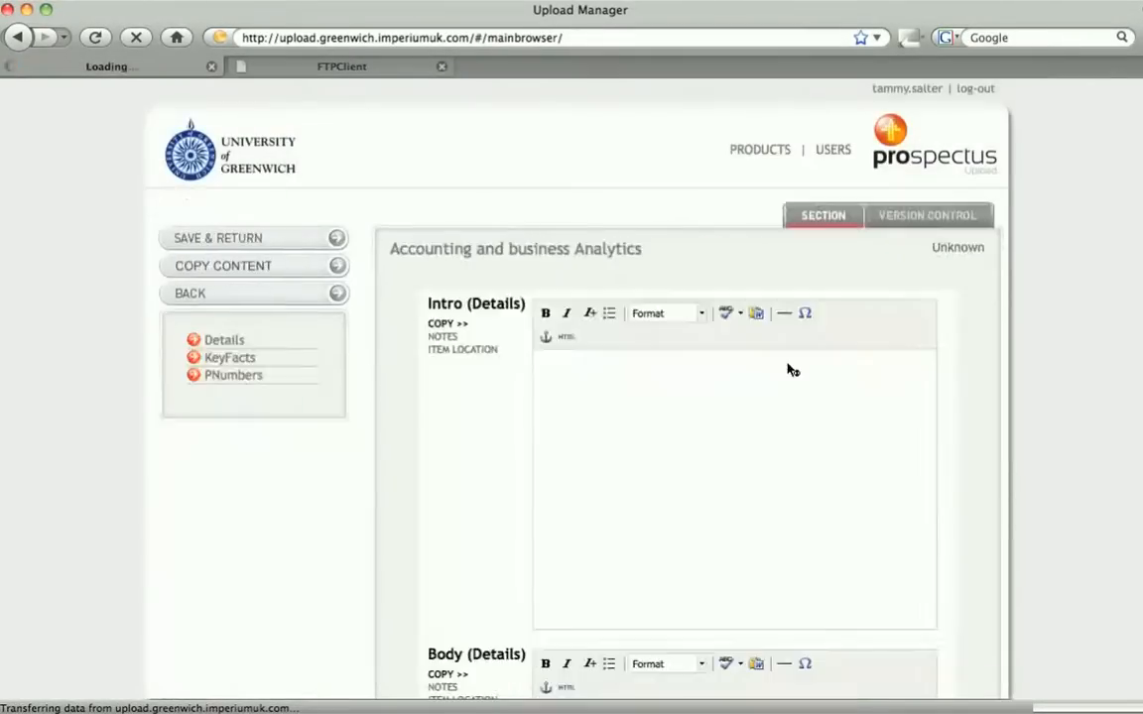
click(893, 228)
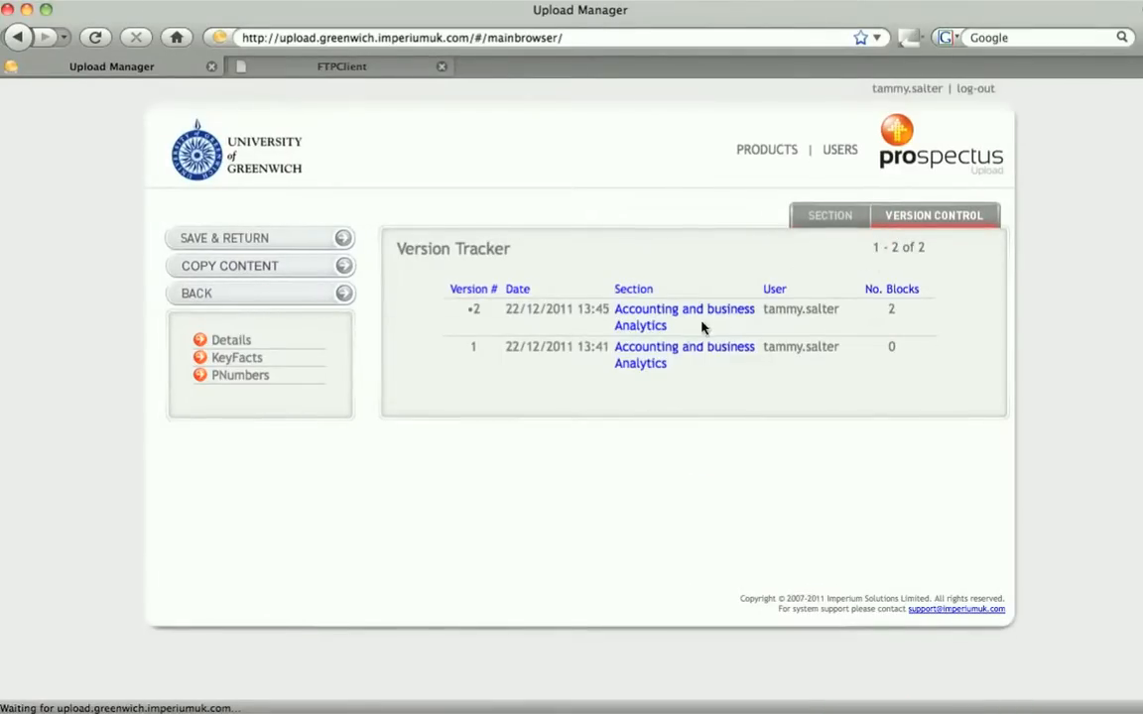
click(667, 356)
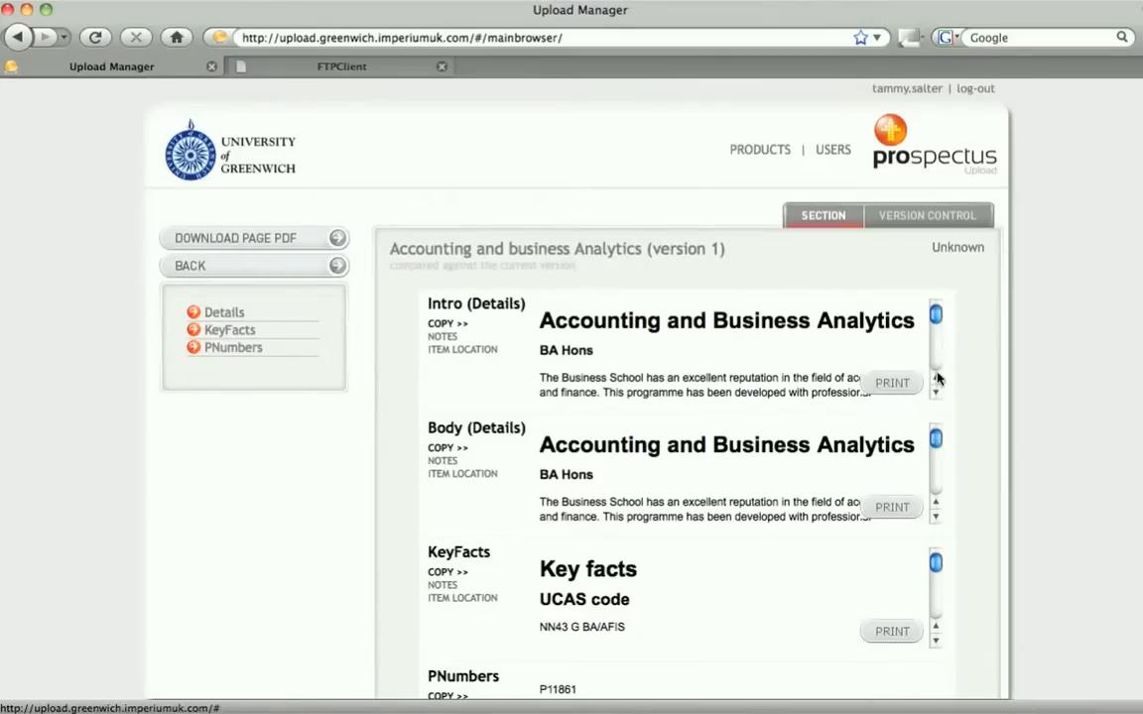
scroll(843, 362, down, 5)
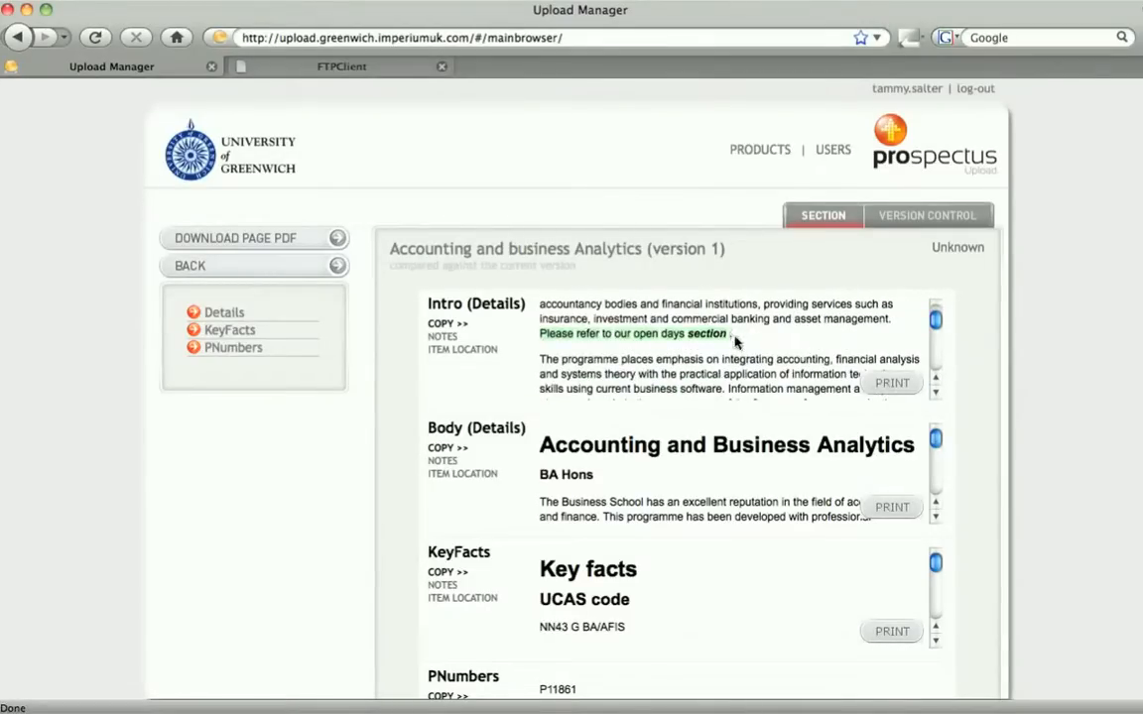
click(338, 266)
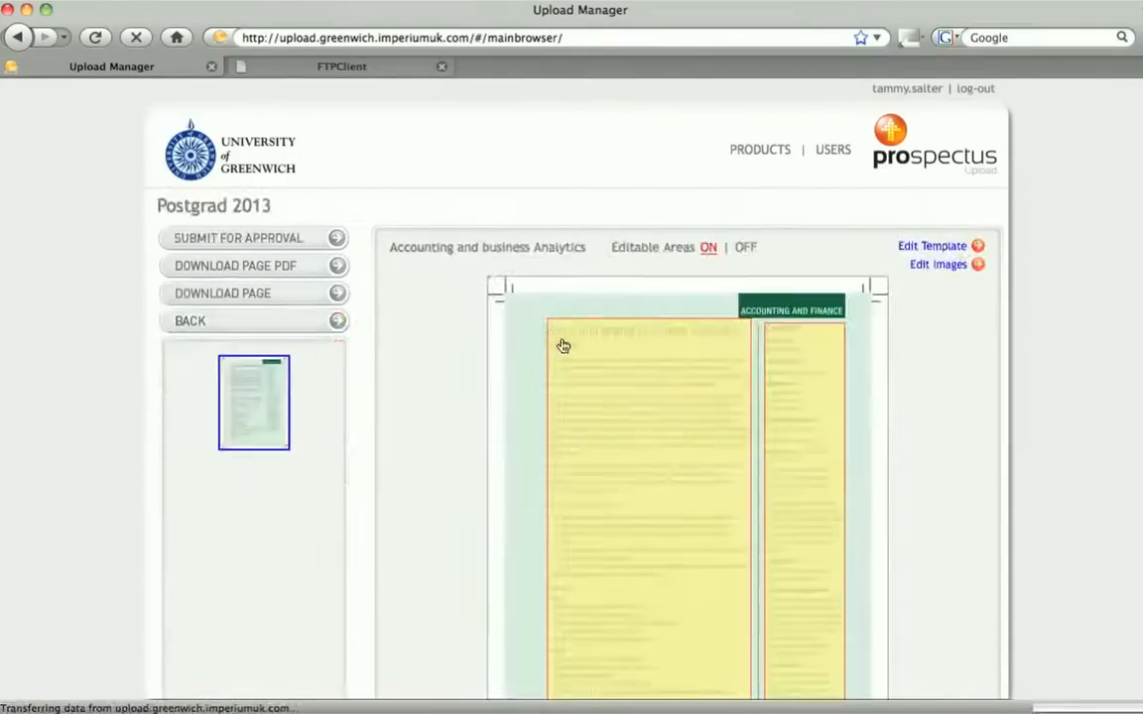
Delete the open days sentence from the Intro, save the section and preview the page
click(577, 354)
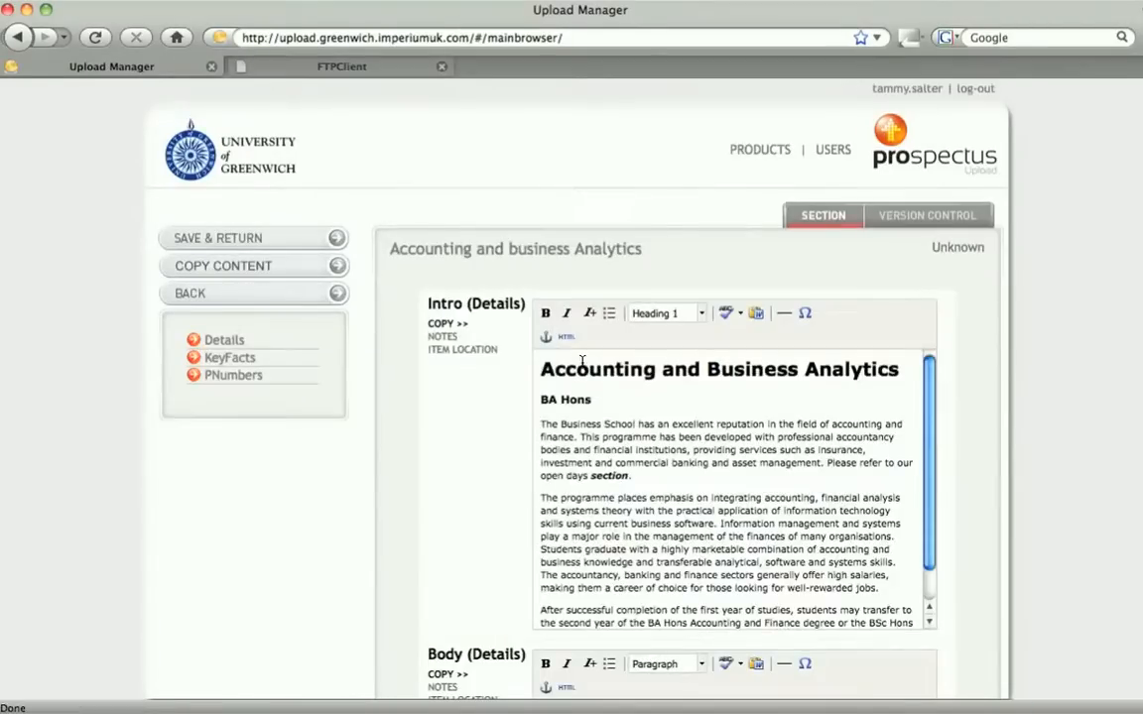
drag(631, 476, 825, 464)
key(BackSpace)
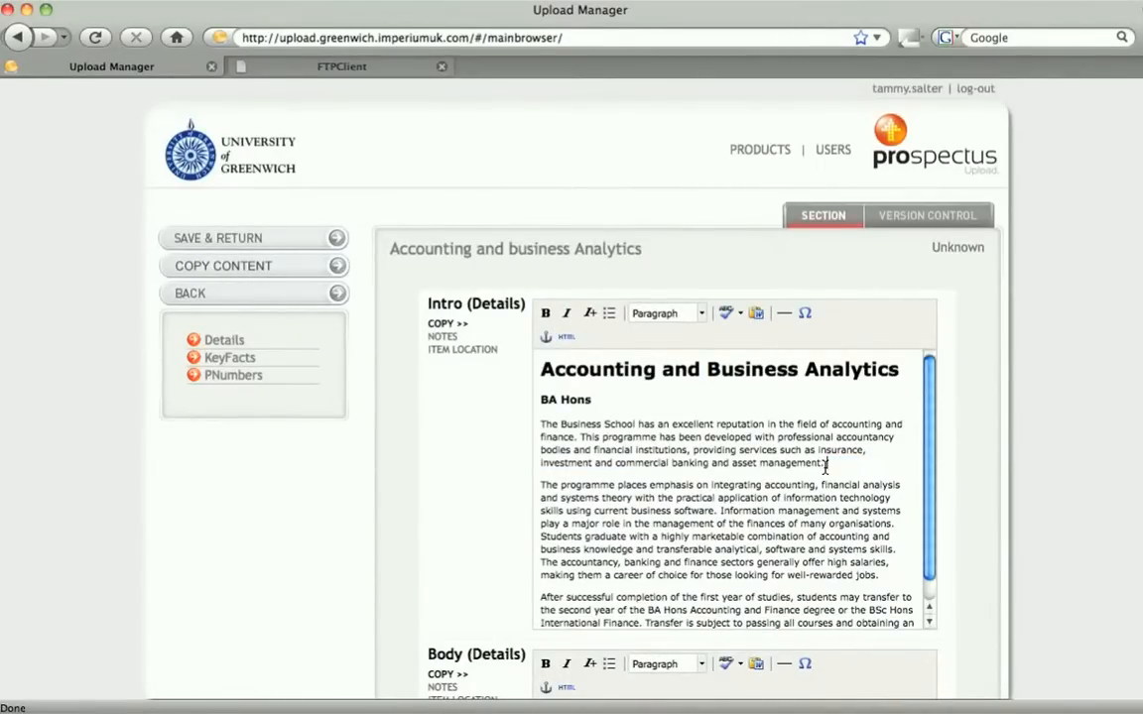
click(287, 249)
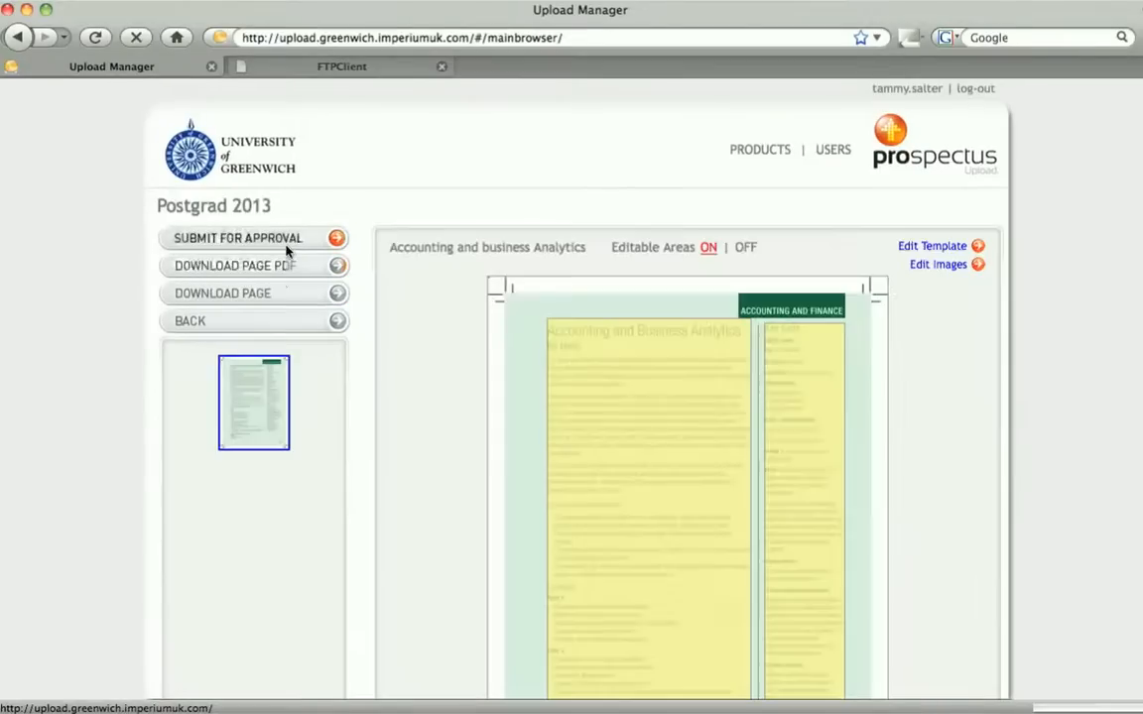
click(293, 306)
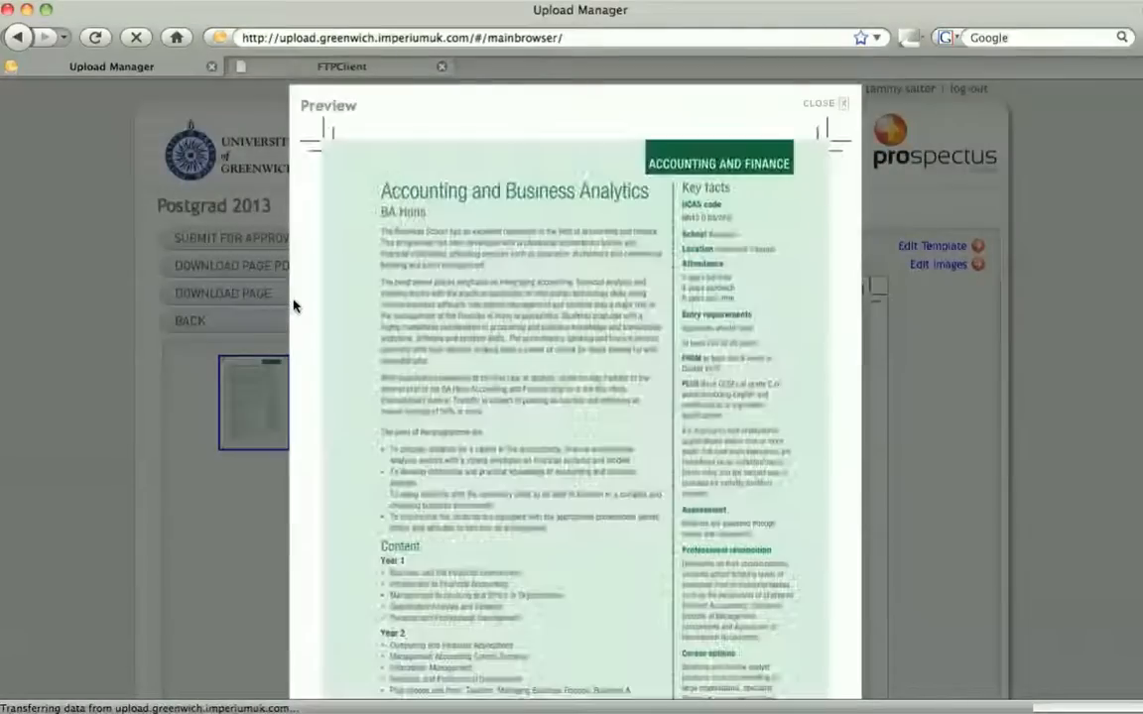
click(817, 104)
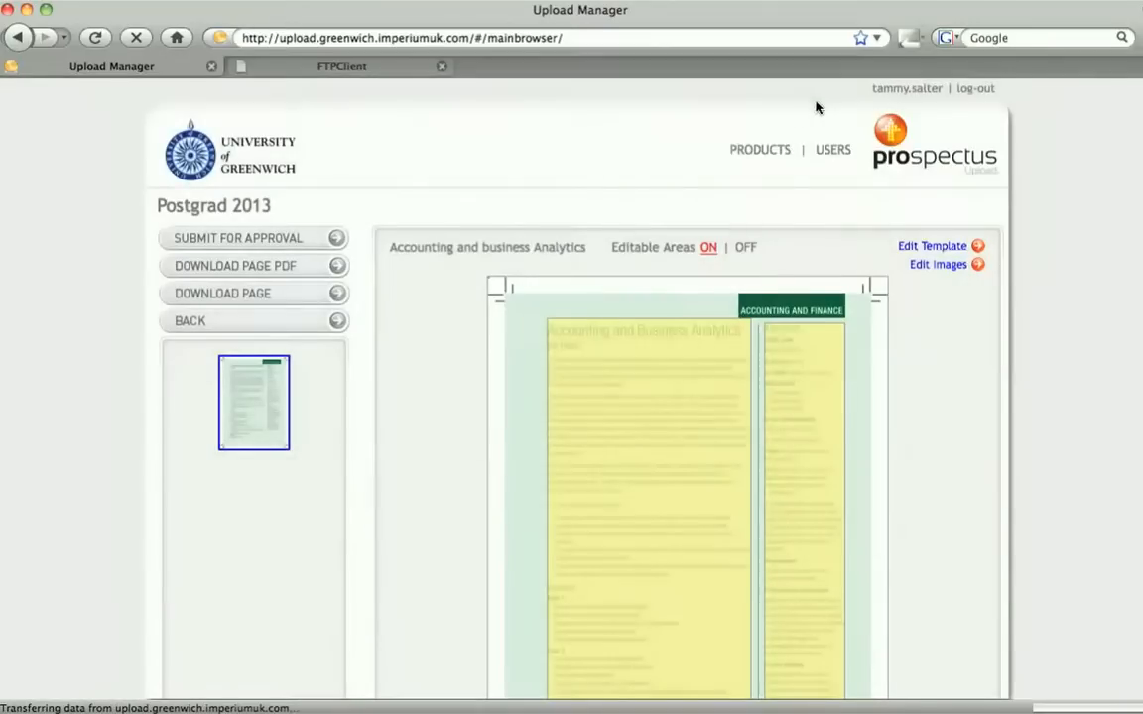
Compare version 2 of the Accounting and business Analytics section against the current version, then return to the page
click(680, 411)
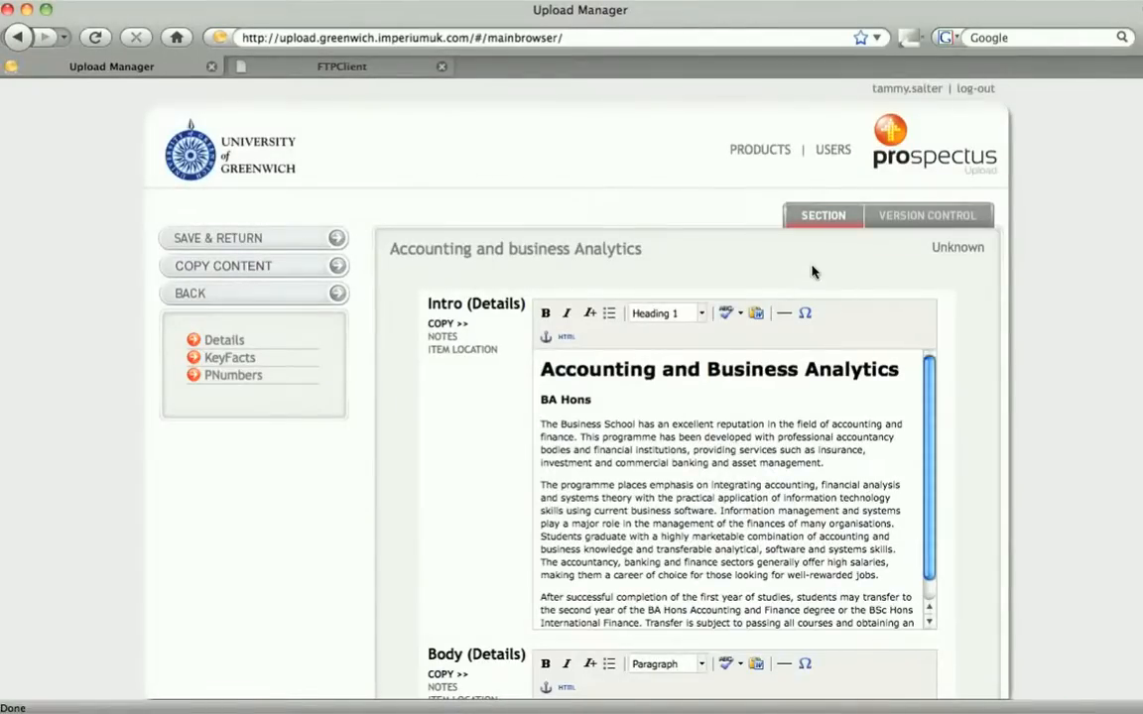
click(893, 215)
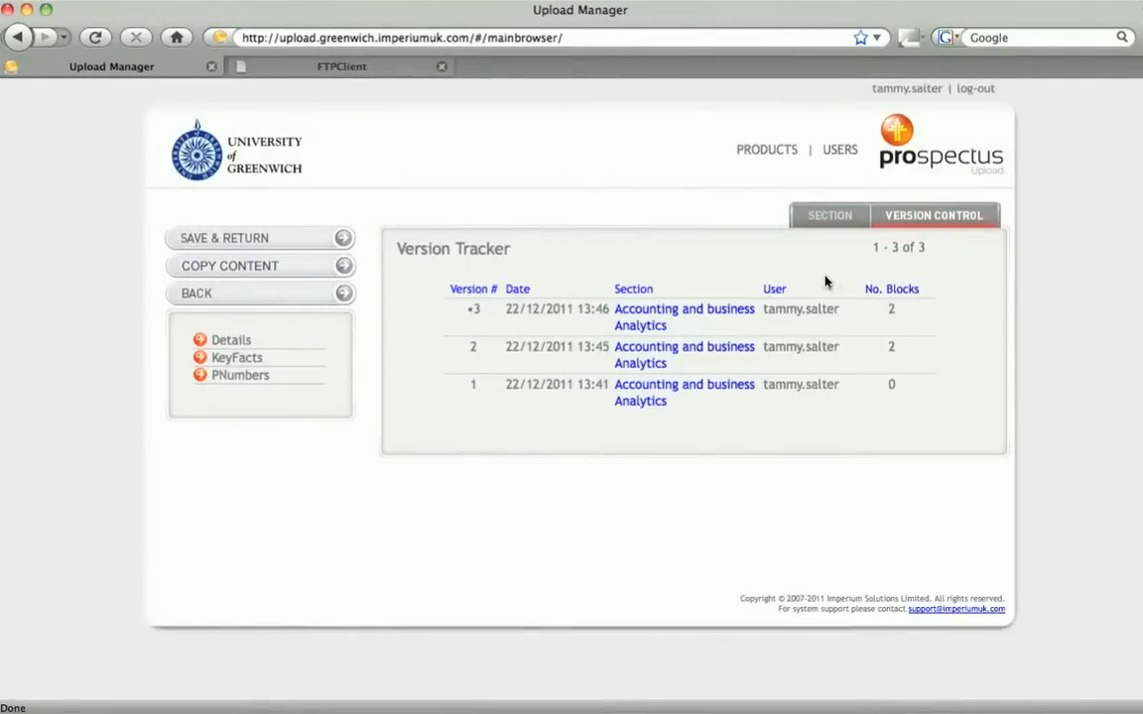
click(729, 348)
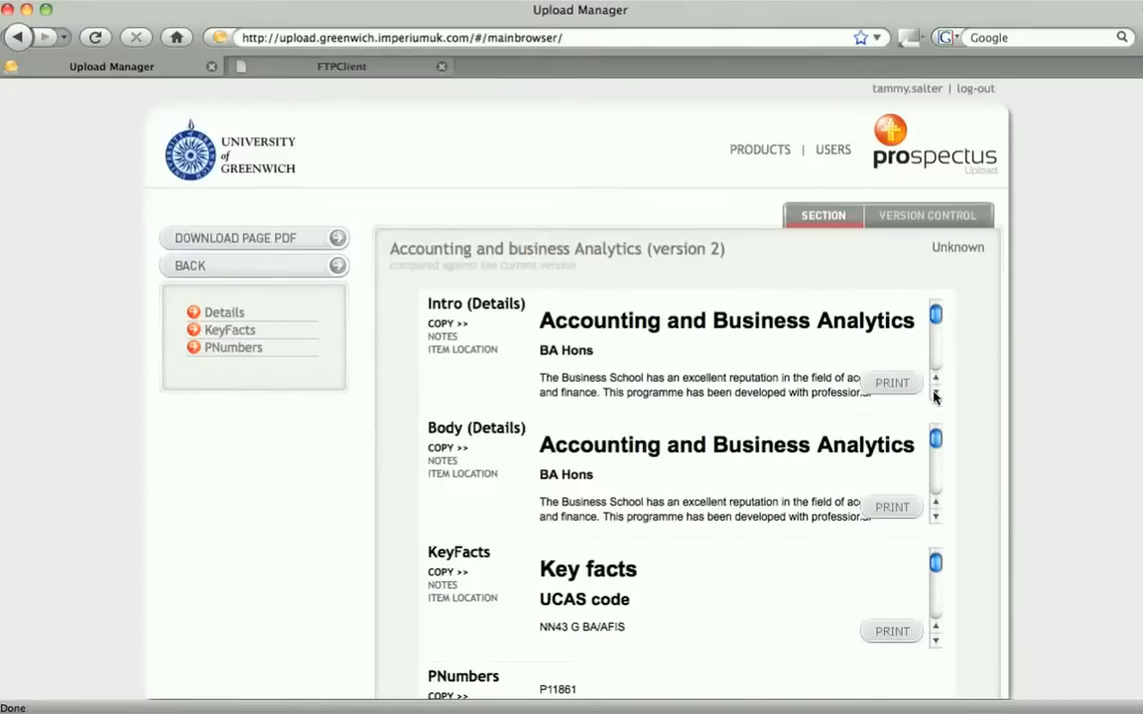
click(934, 391)
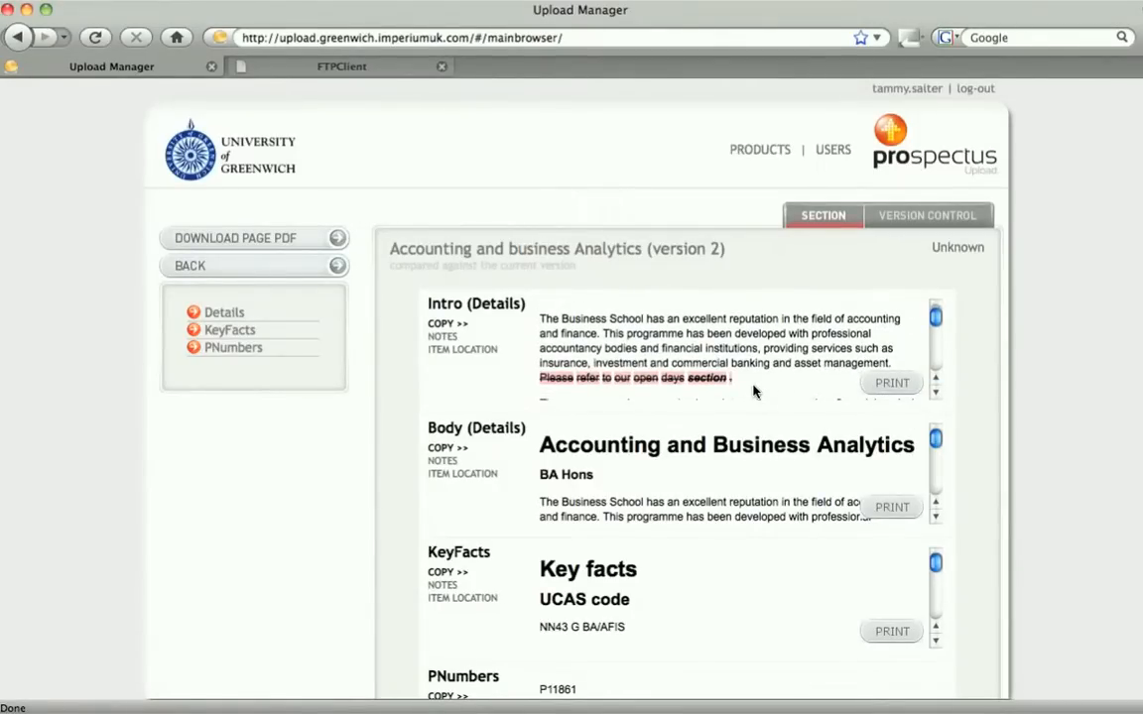
click(337, 268)
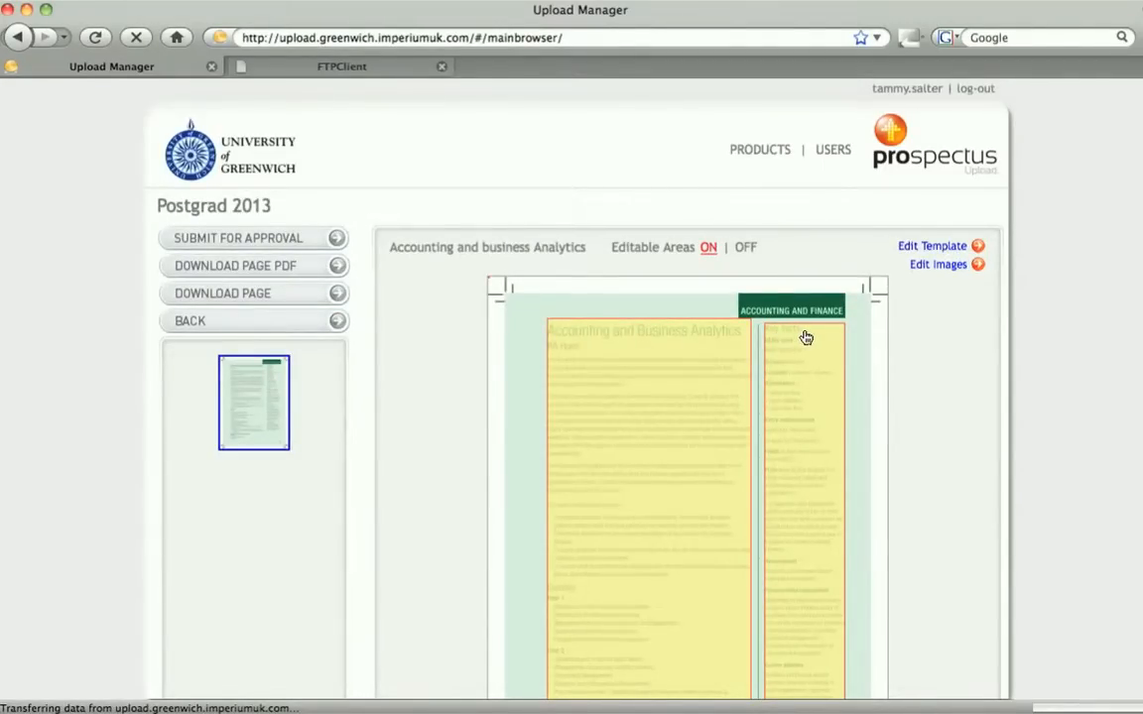
Return to document management and open the Welcome intro page under Front Section > Welcome
scroll(645, 397, down, 5)
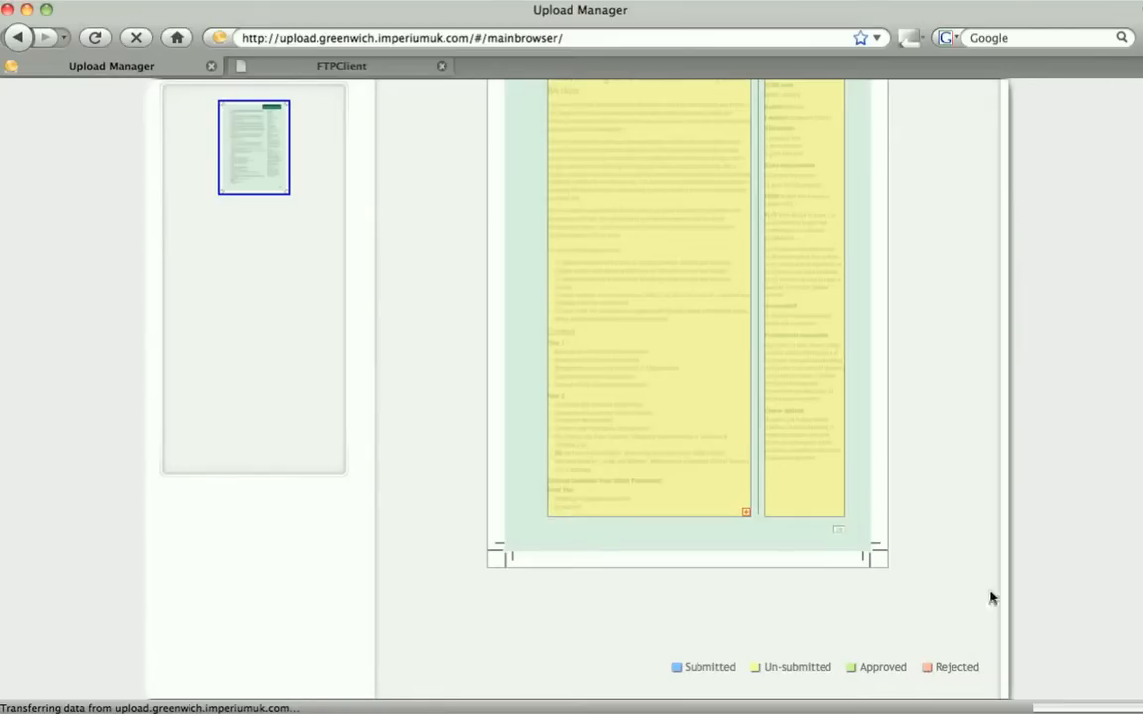
scroll(572, 377, up, 5)
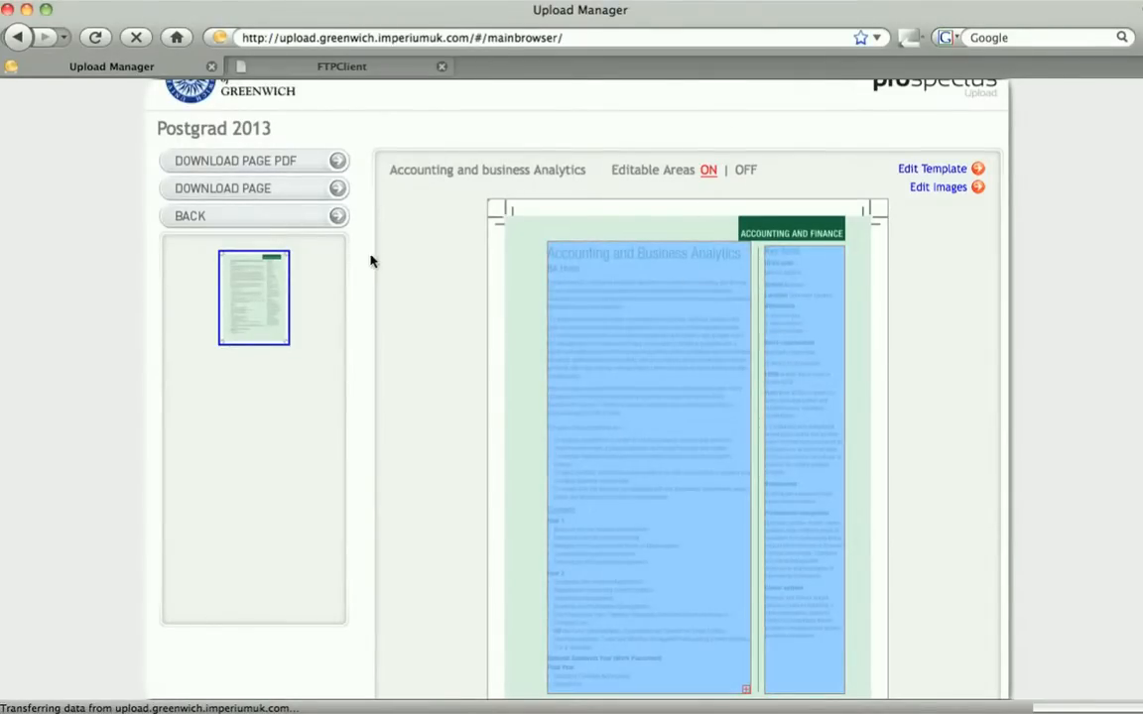
click(338, 218)
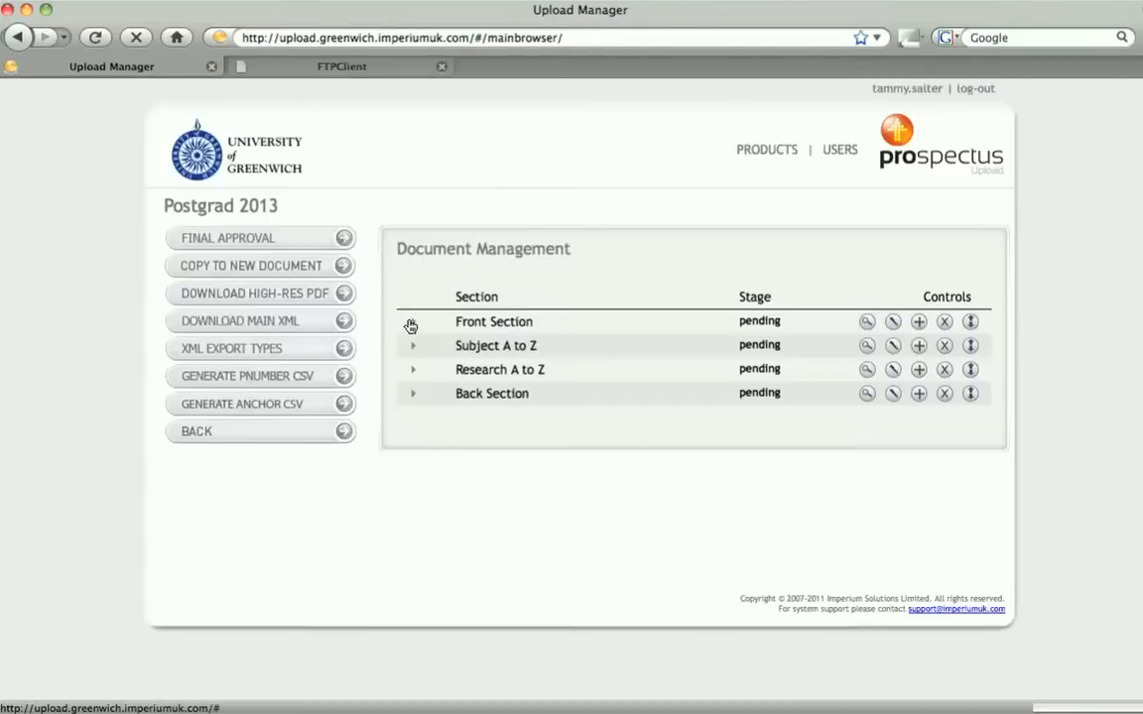
click(411, 323)
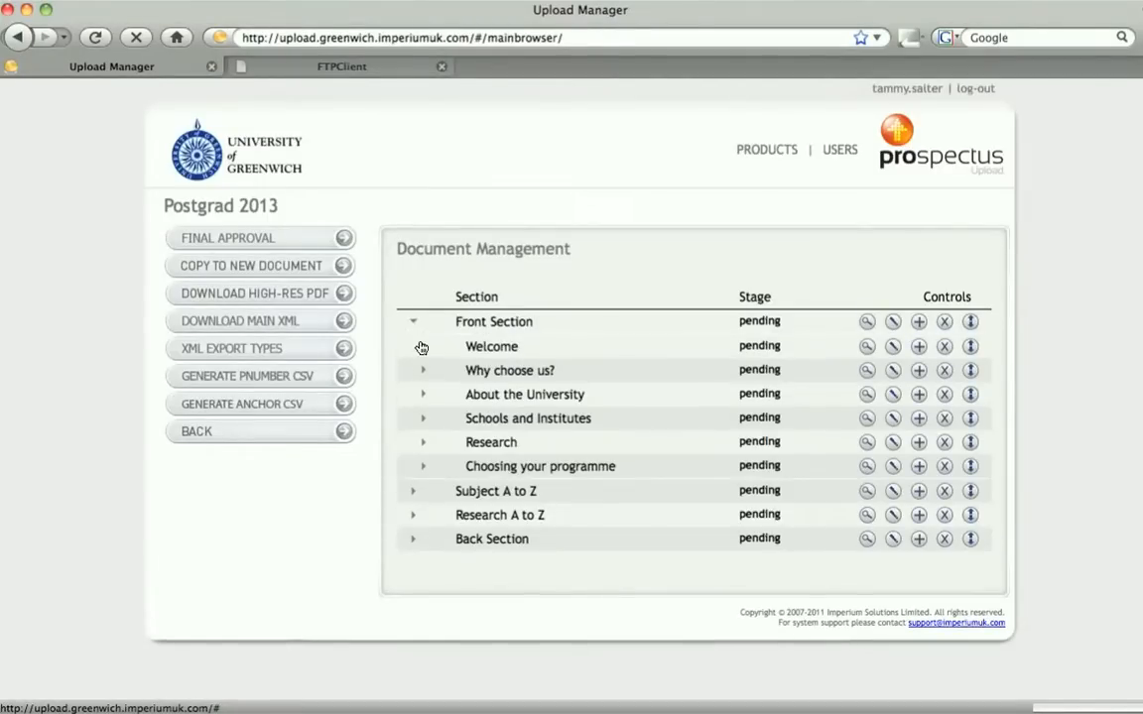
click(421, 346)
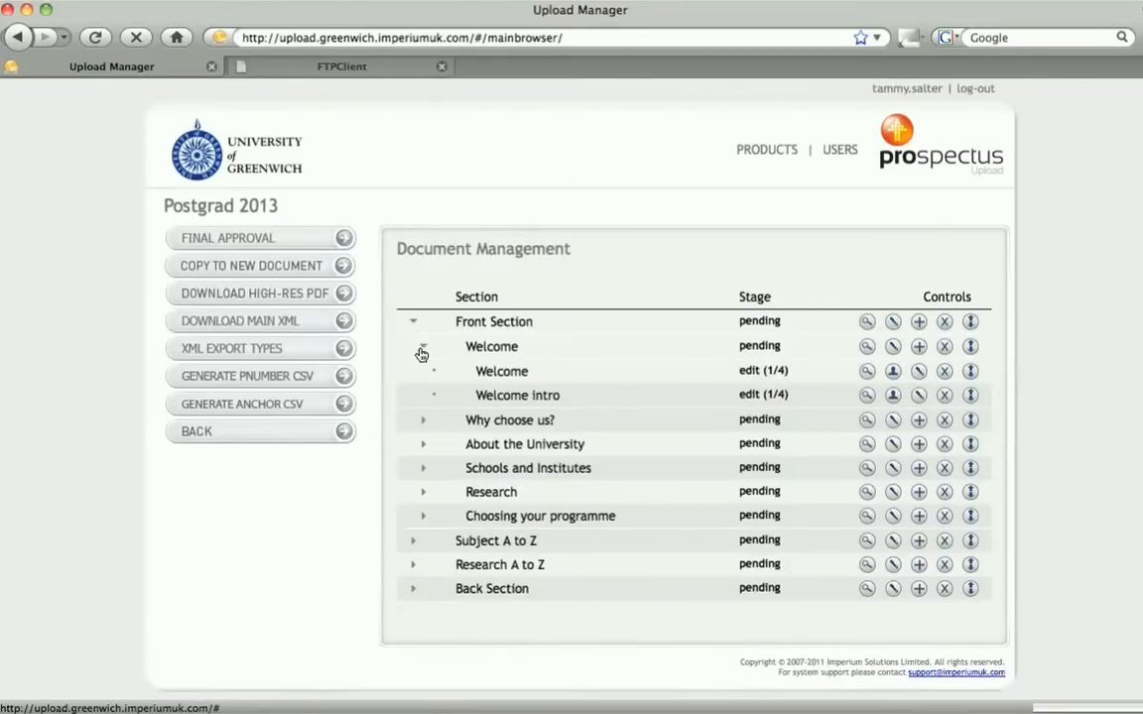
click(866, 397)
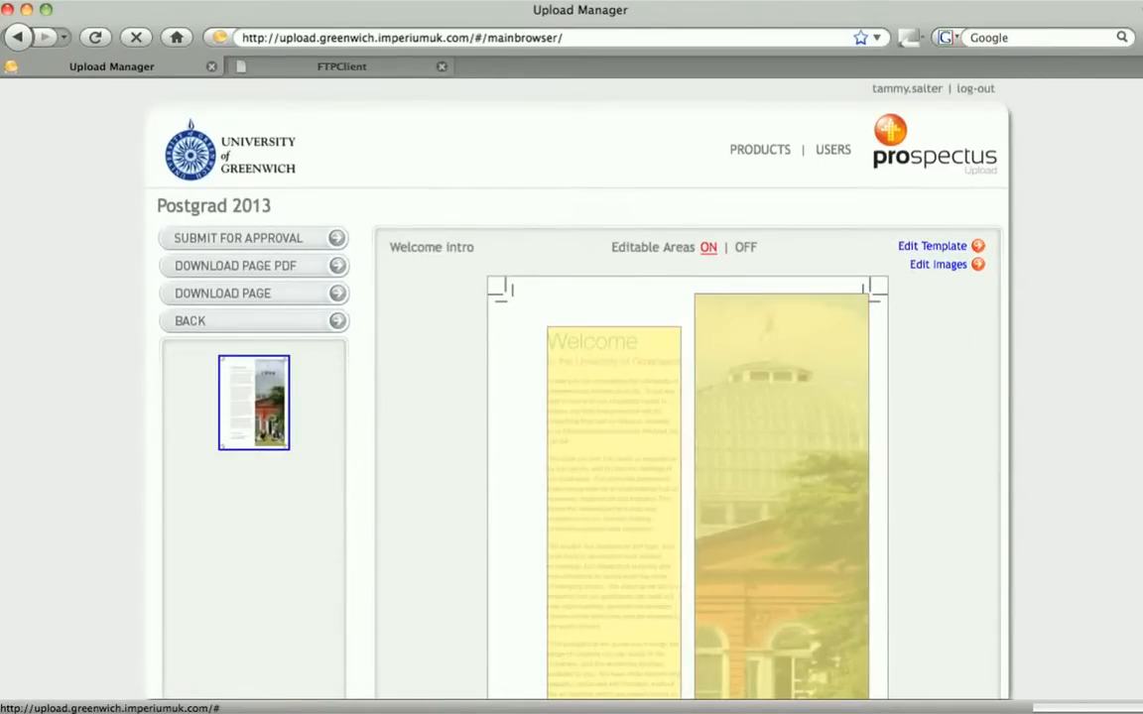
Replace the Welcome intro image with the AH Campus photo from the image library
scroll(571, 396, down, 3)
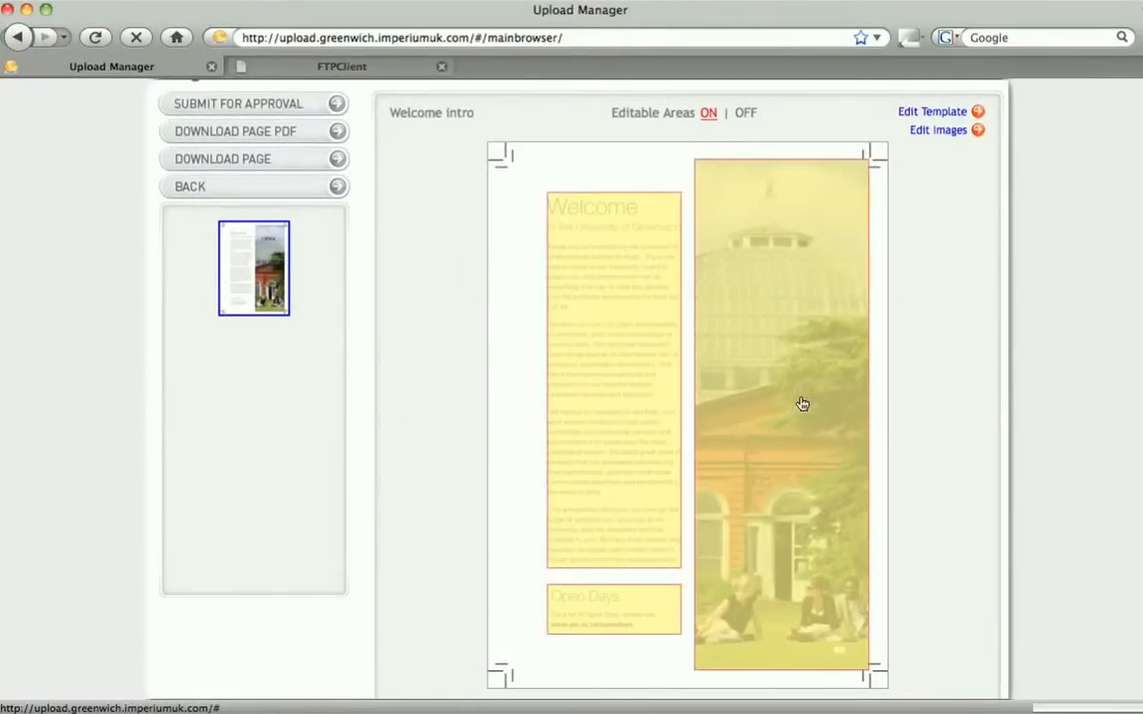
scroll(771, 380, up, 1)
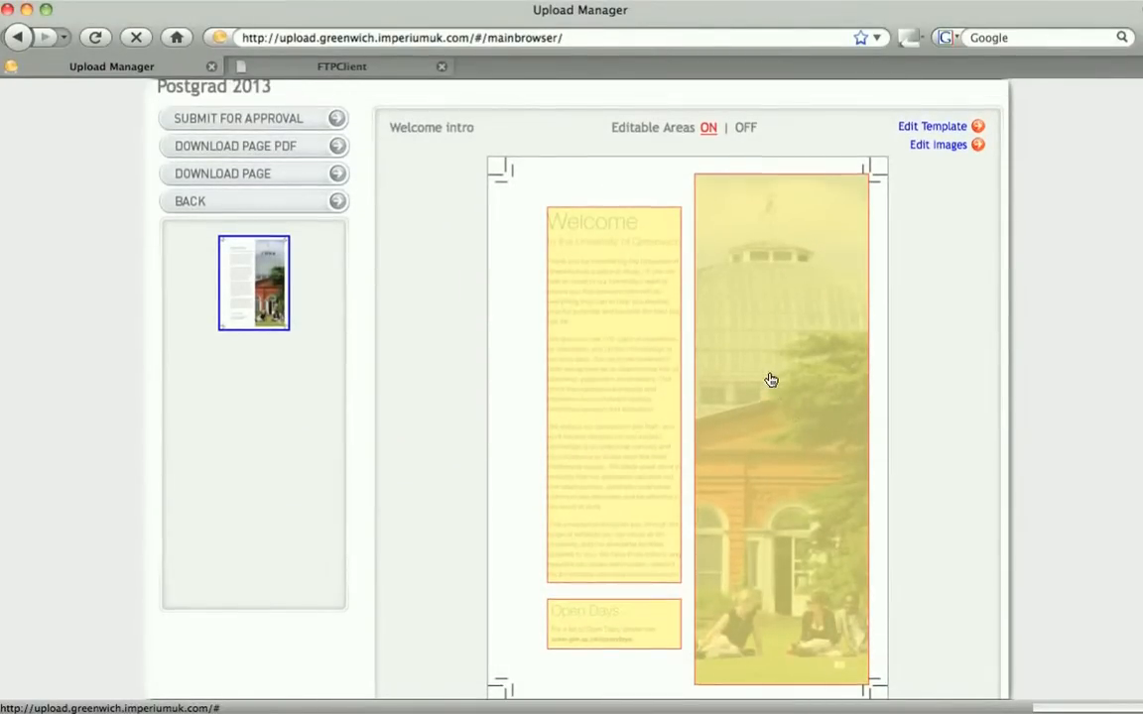
click(770, 299)
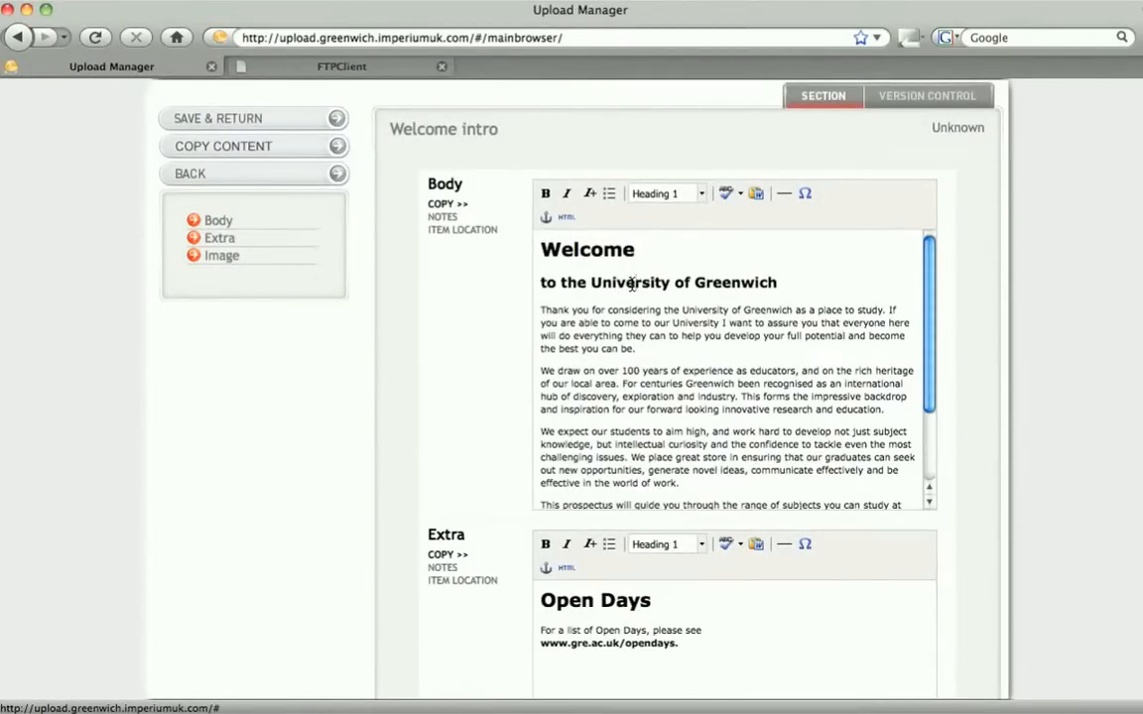
scroll(635, 256, down, 5)
scroll(635, 397, down, 5)
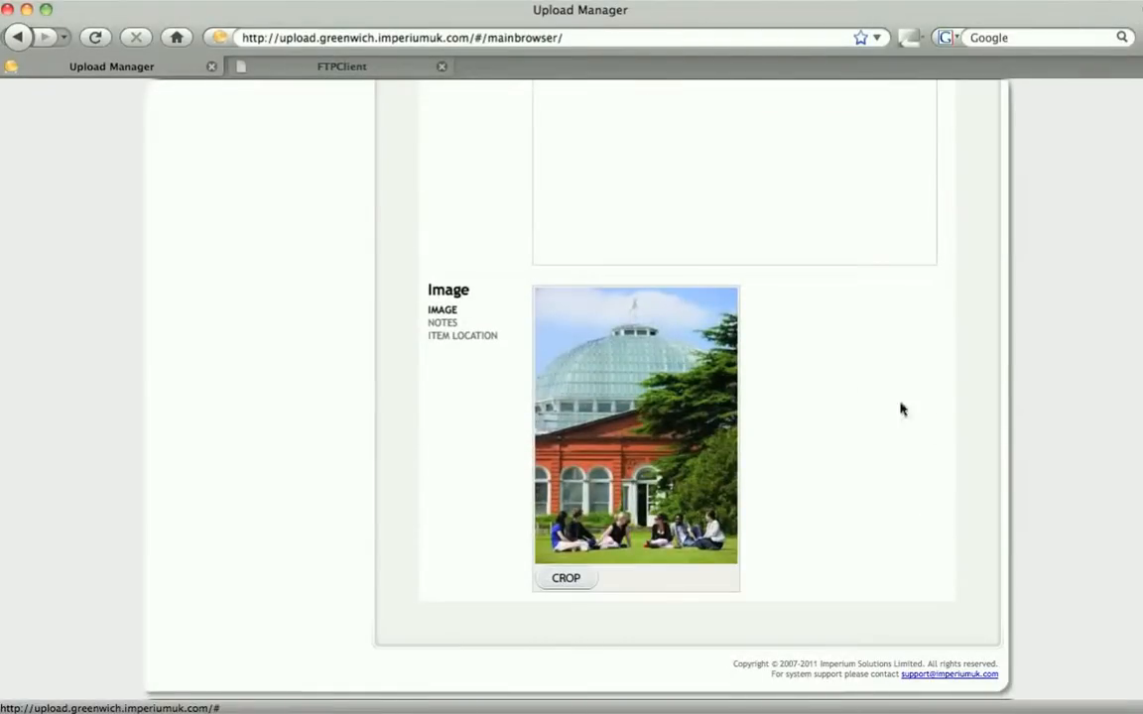
click(631, 384)
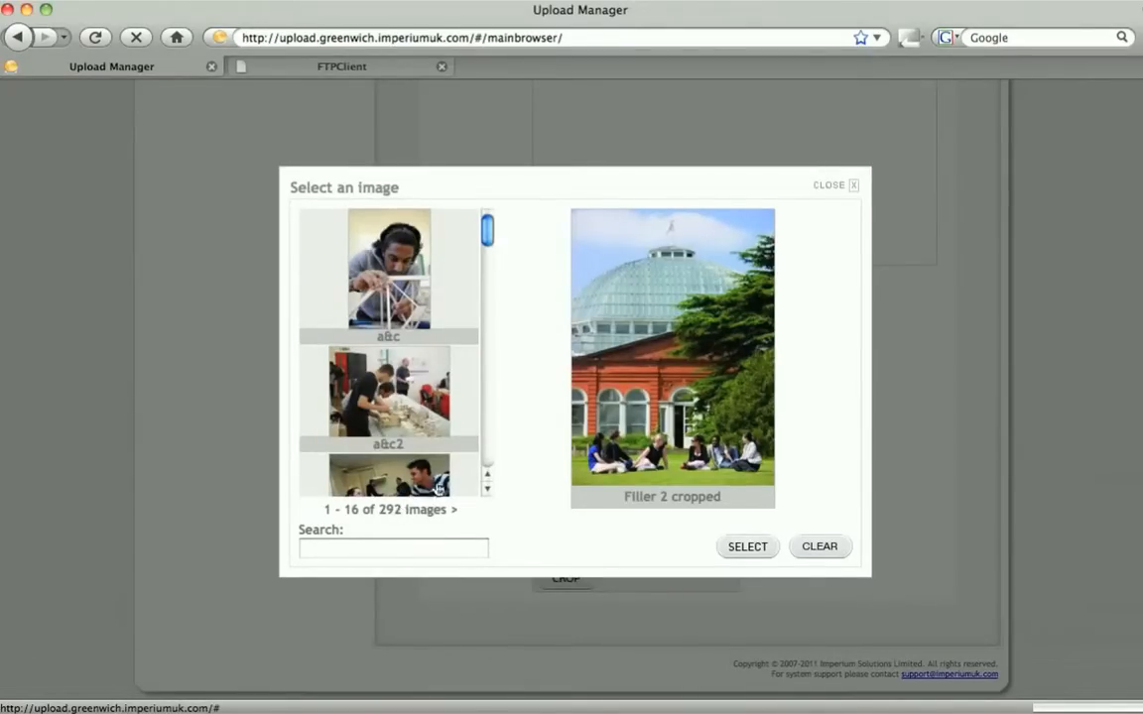
drag(488, 233, 485, 379)
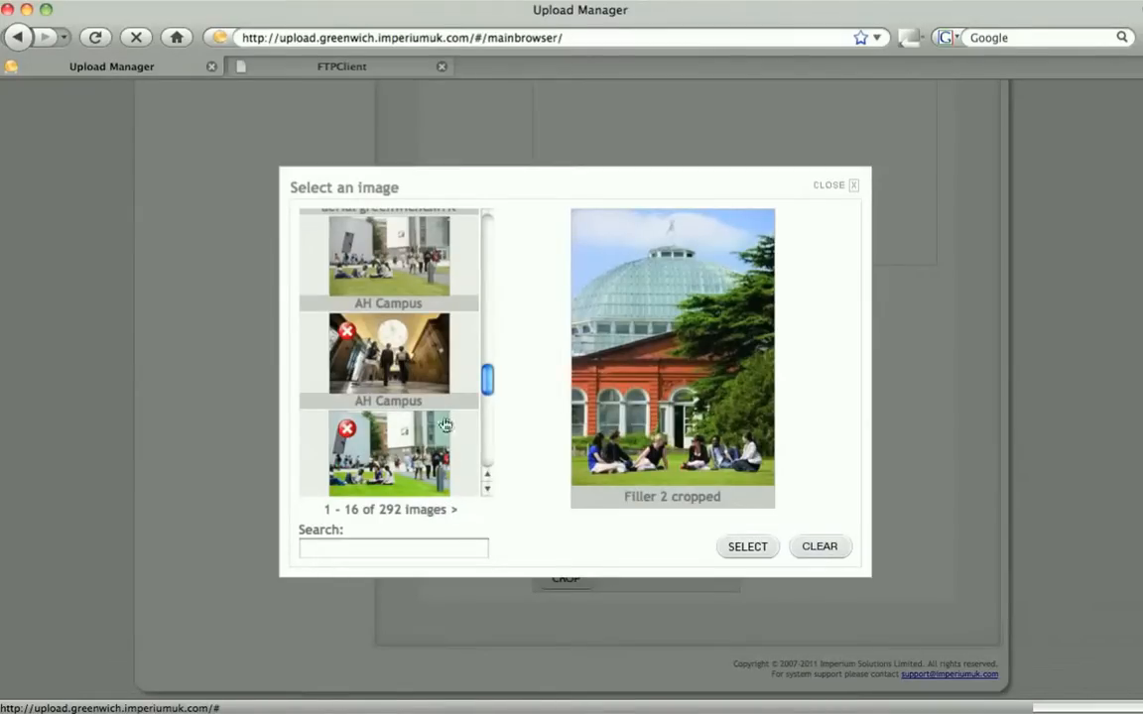
click(429, 365)
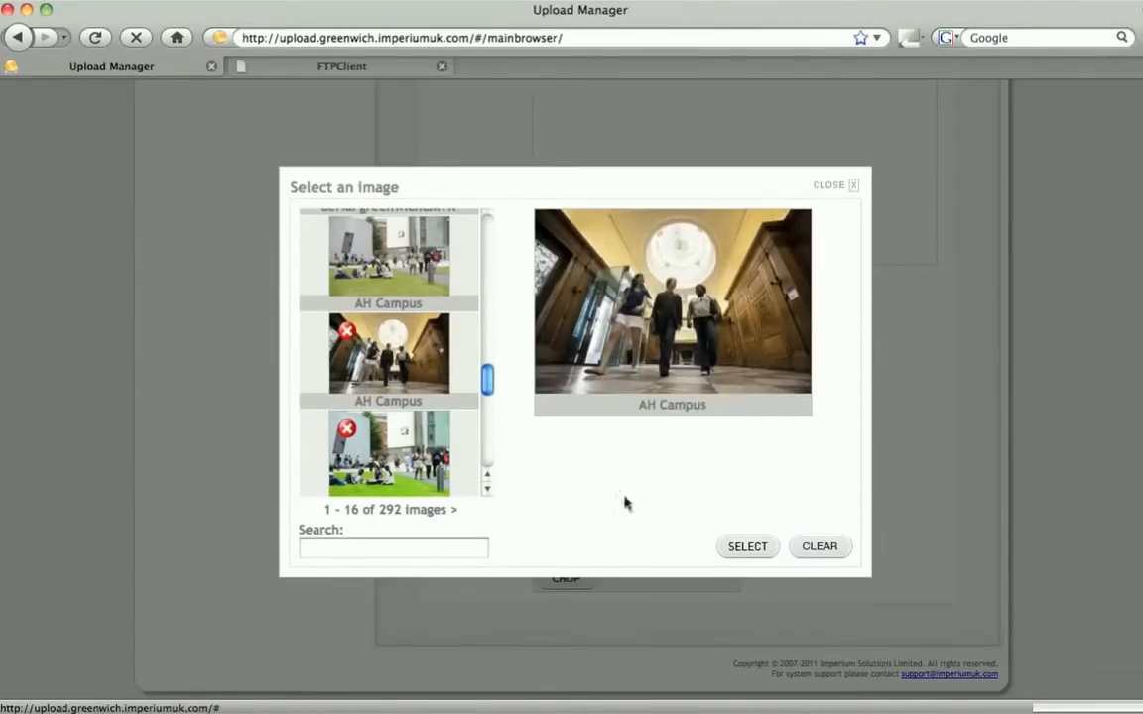
click(747, 547)
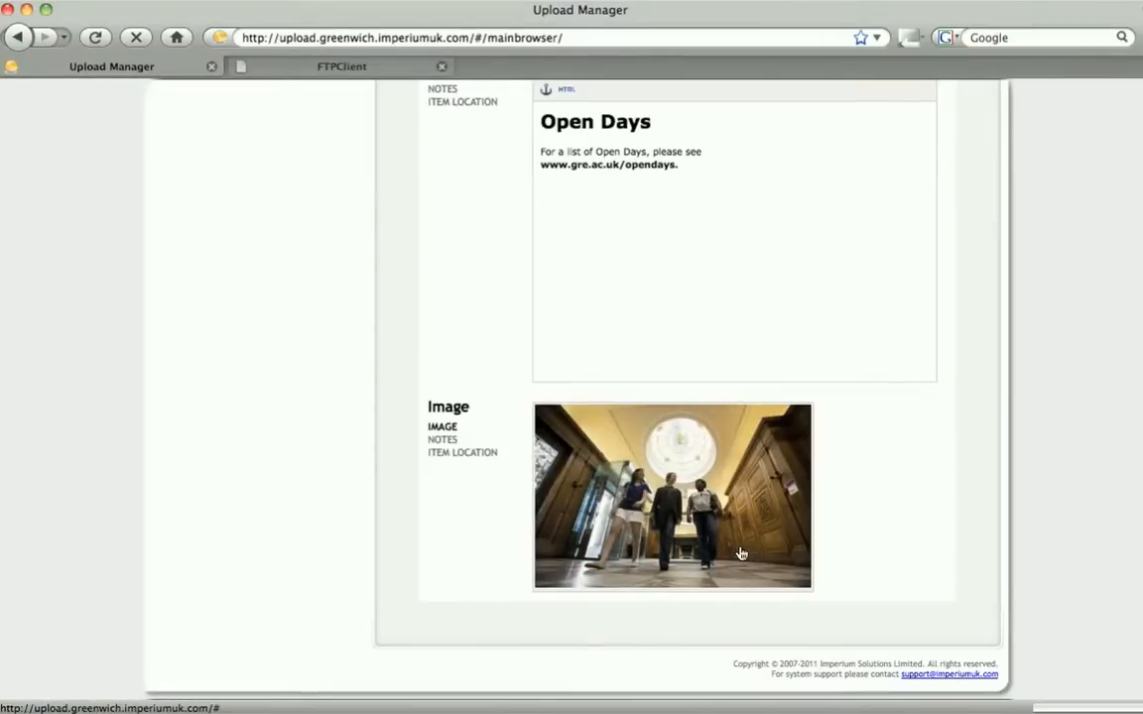
Save the Welcome intro changes and preview the page
scroll(741, 553, up, 10)
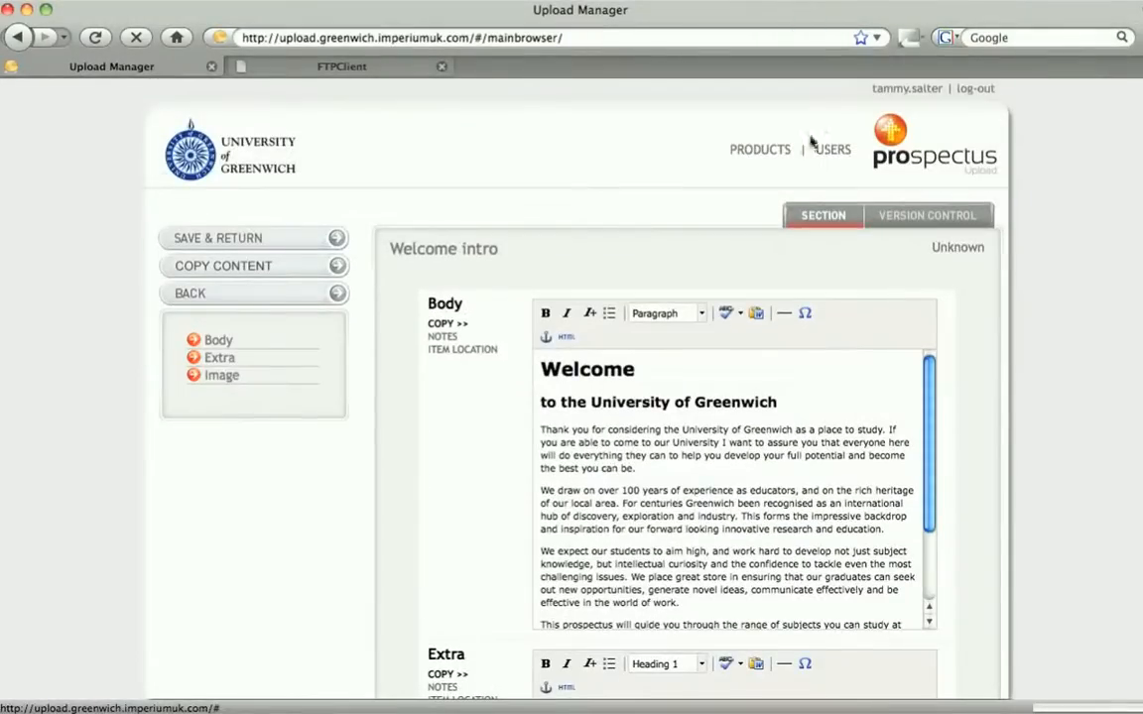
click(318, 238)
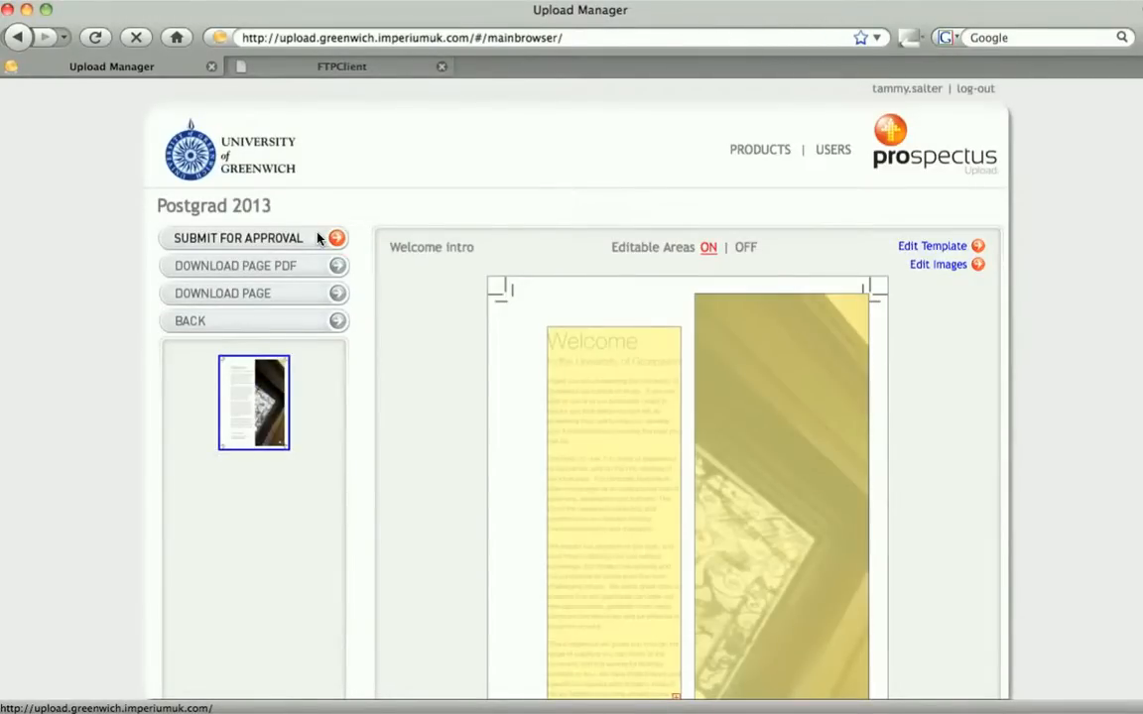
click(294, 300)
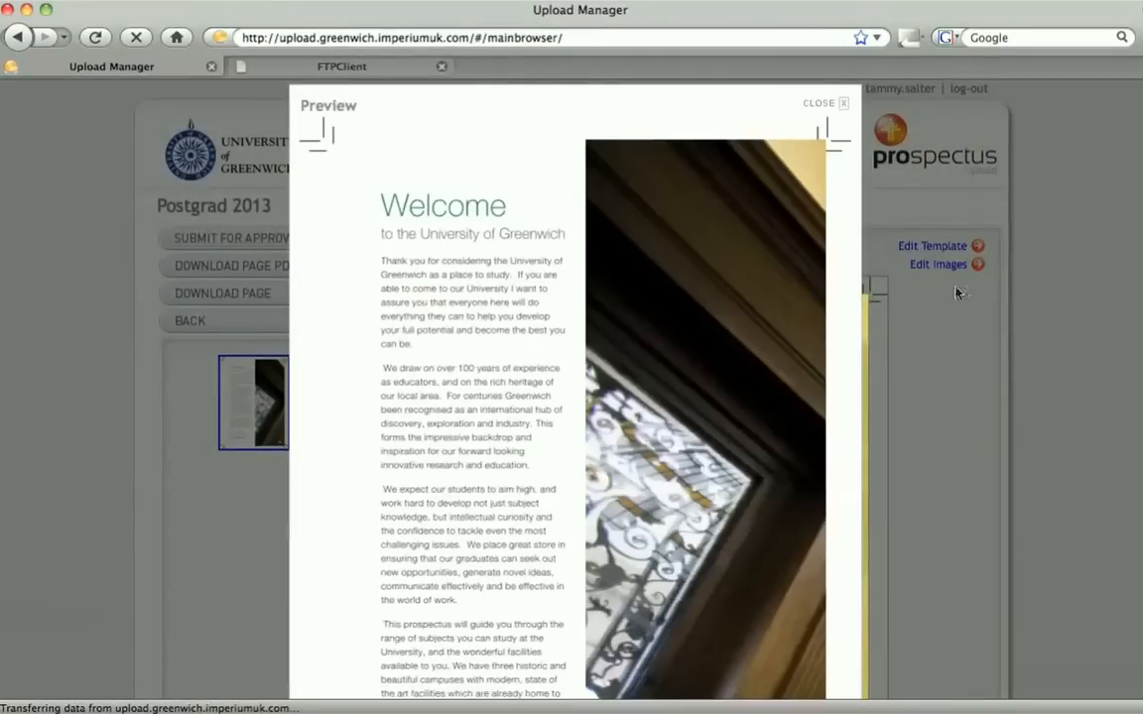
scroll(571, 397, down, 5)
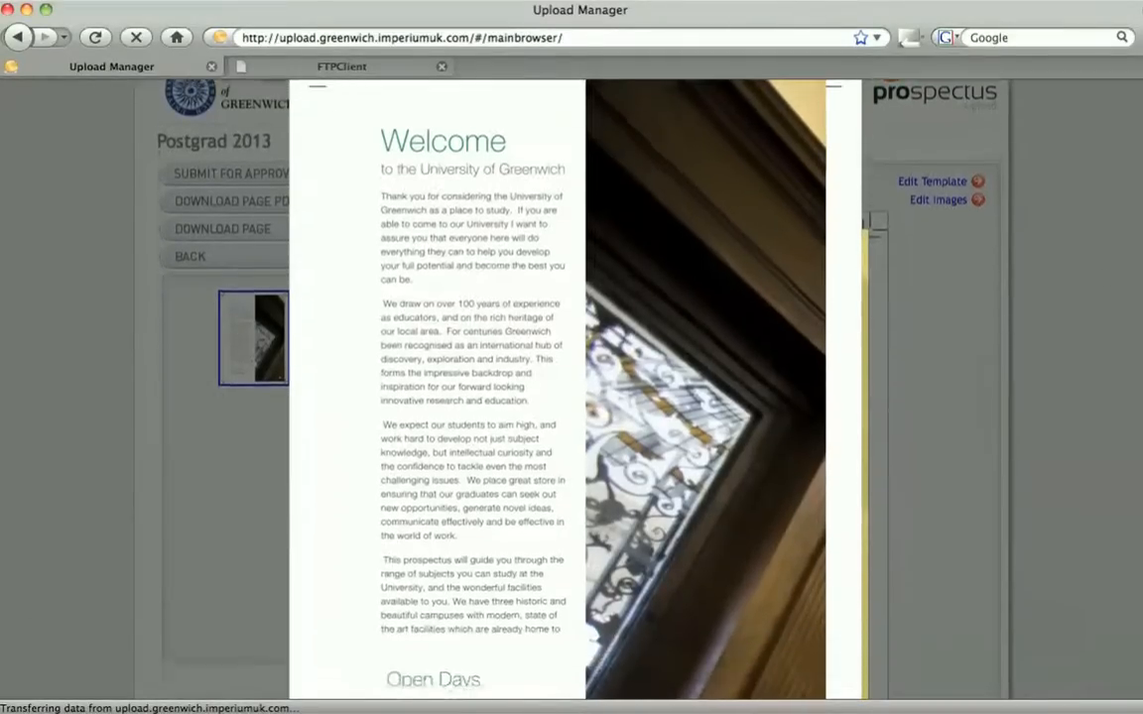
scroll(572, 397, up, 5)
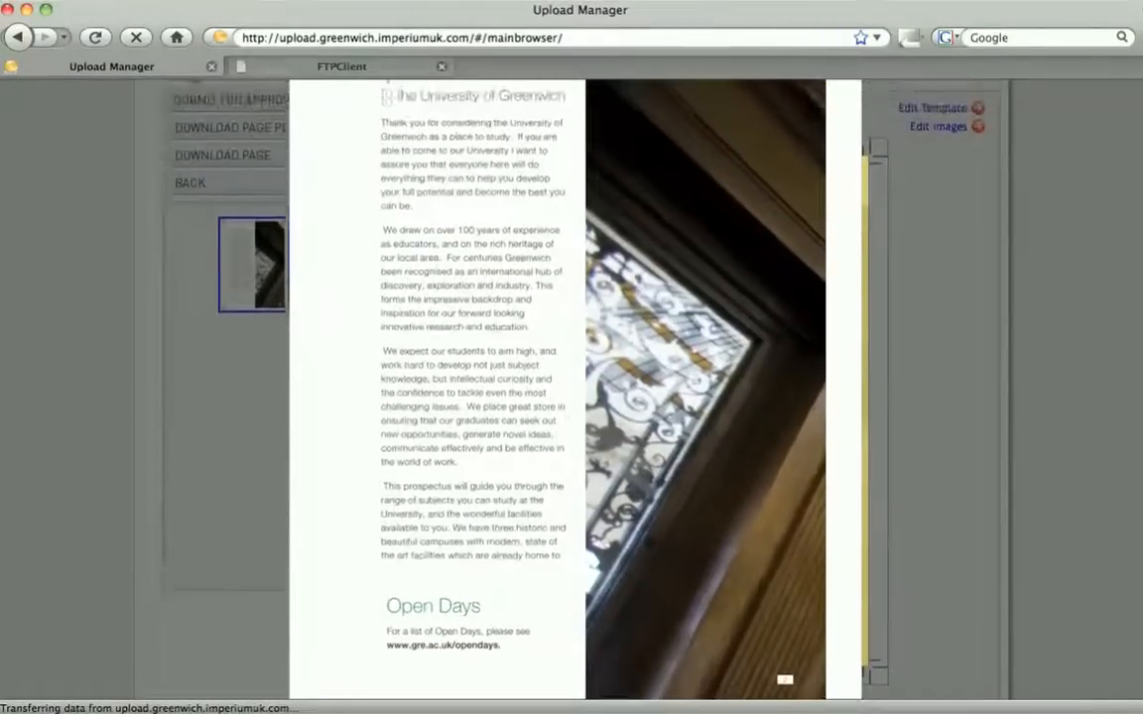
click(839, 110)
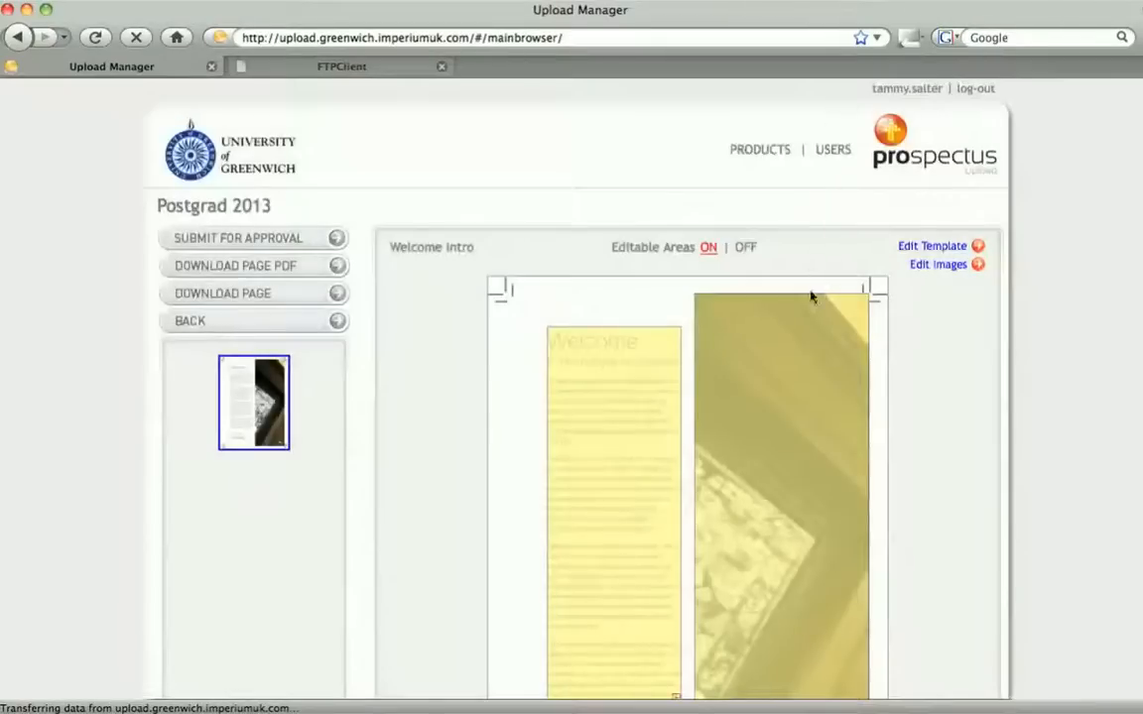
Crop the Welcome intro image to a narrow vertical strip around the two walking students and save the crop
click(812, 331)
scroll(572, 397, down, 10)
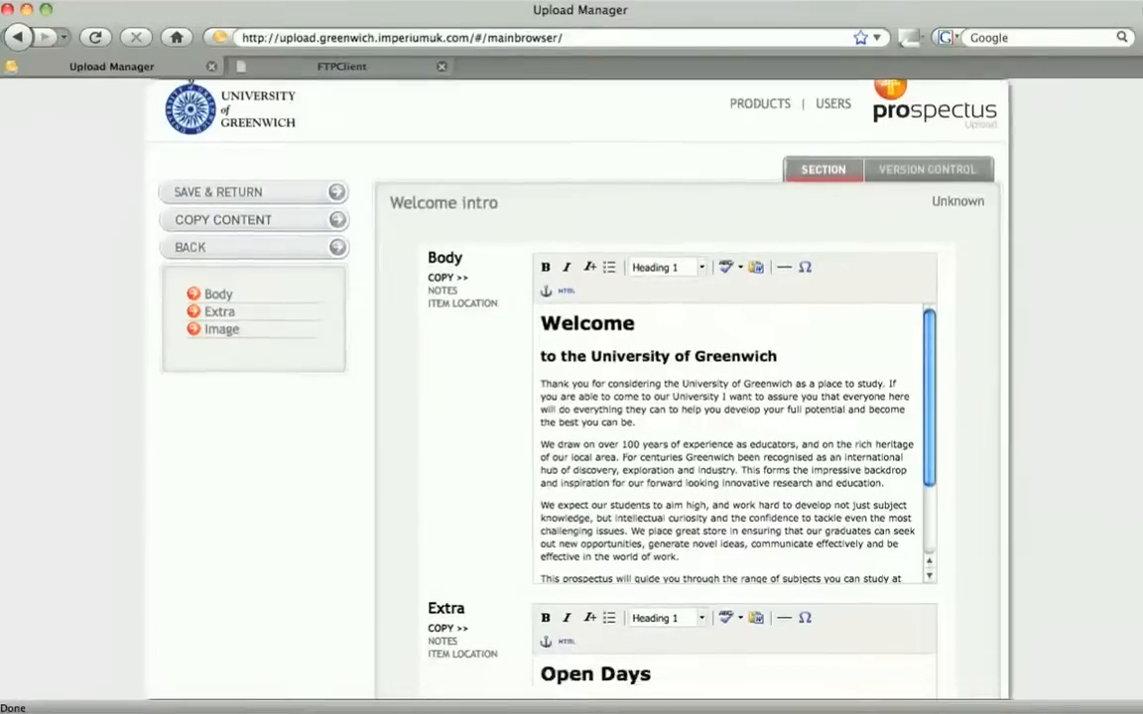
scroll(834, 575, down, 2)
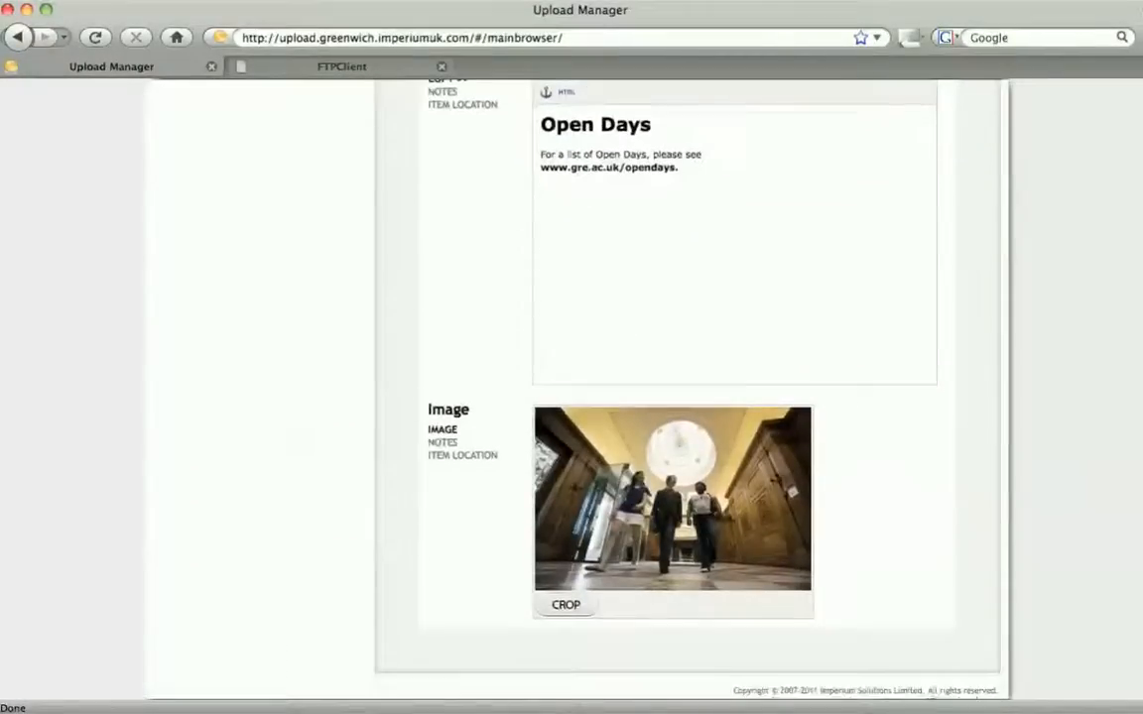
click(564, 596)
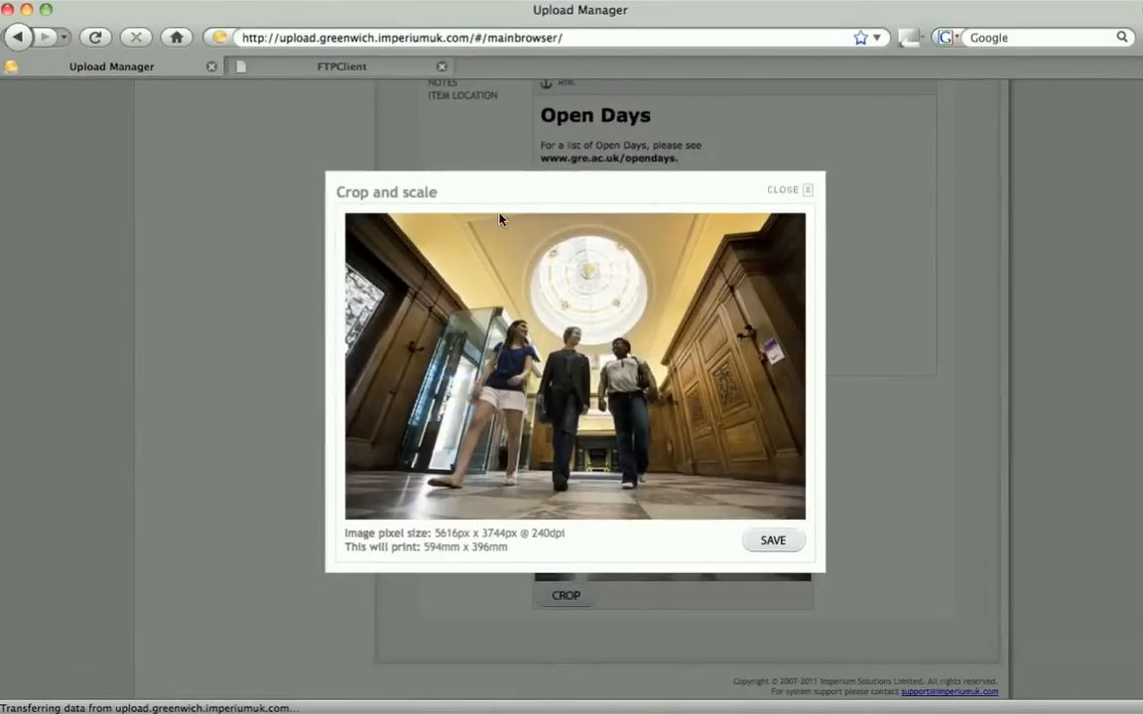
drag(500, 215, 517, 236)
drag(555, 380, 563, 405)
drag(611, 352, 676, 255)
drag(603, 309, 593, 308)
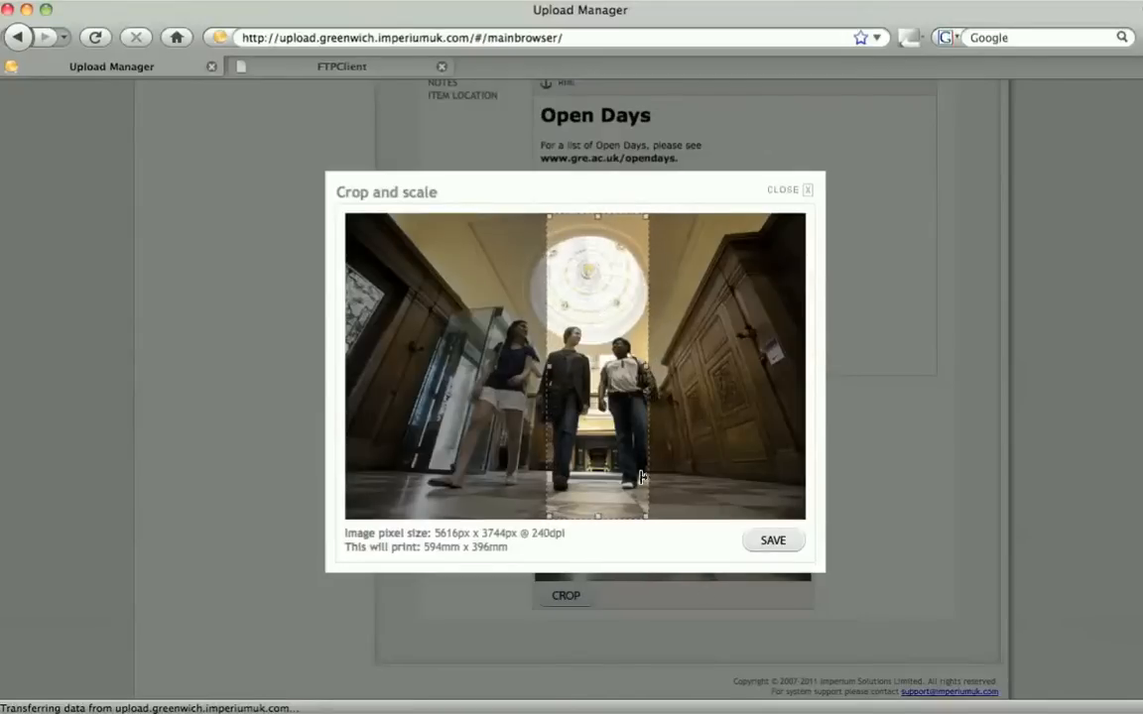
click(762, 548)
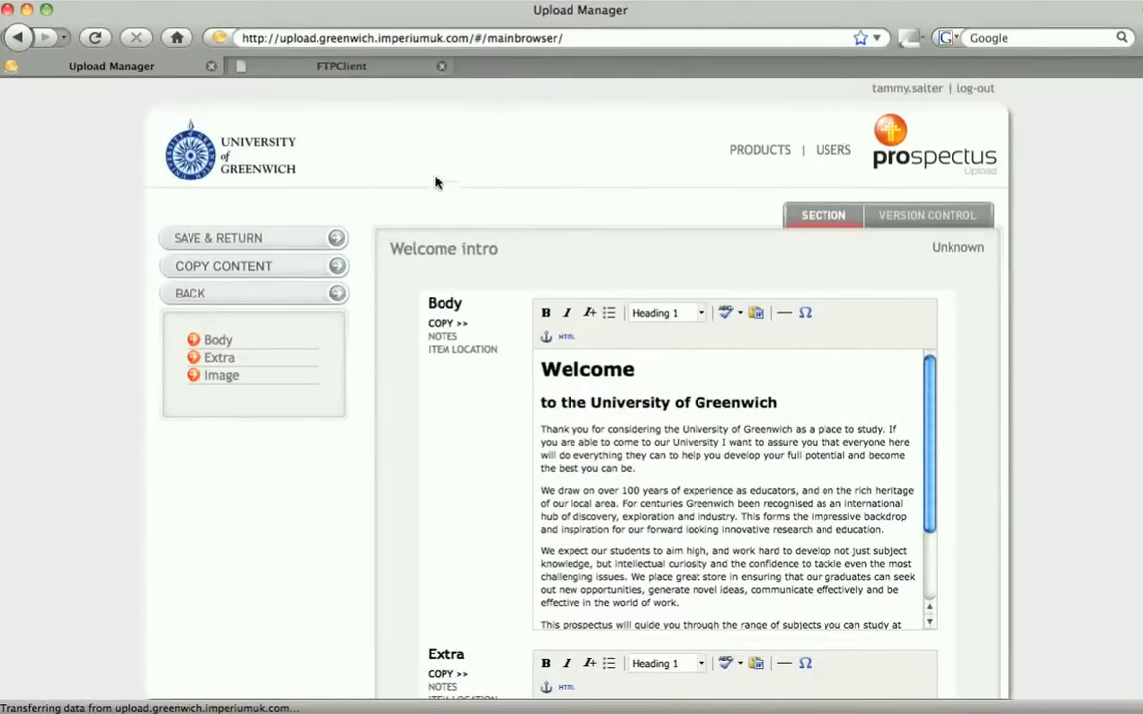
Save the Welcome intro section and preview the page with the cropped image
click(310, 237)
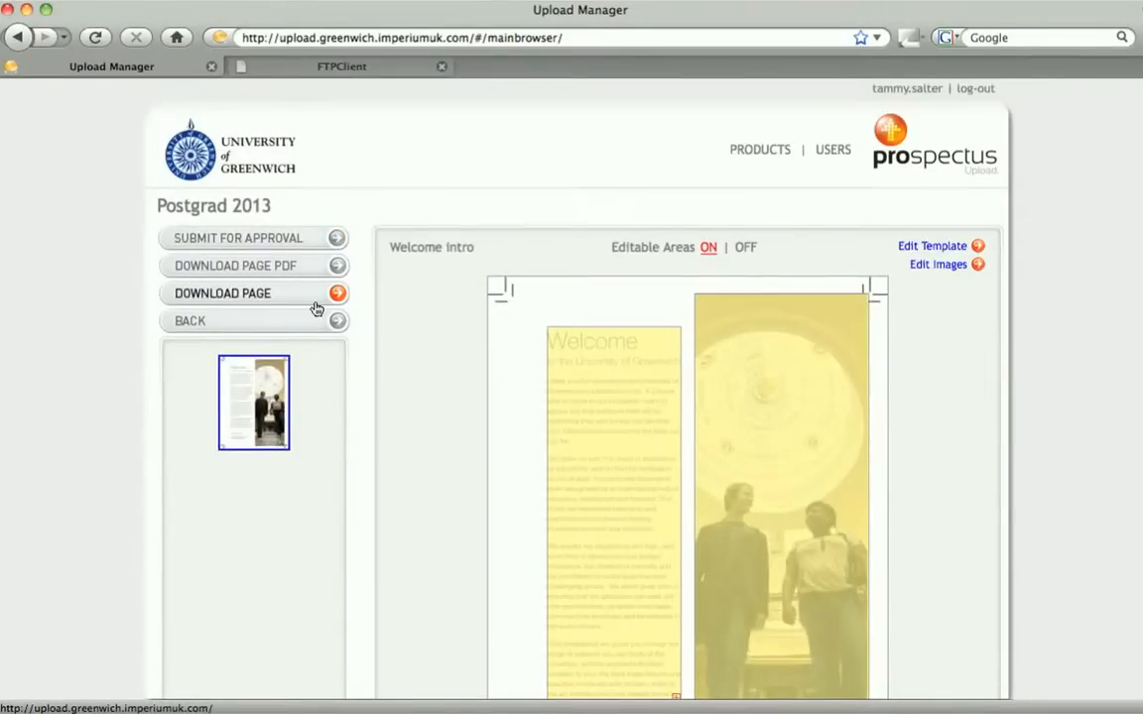
click(316, 294)
scroll(315, 301, down, 5)
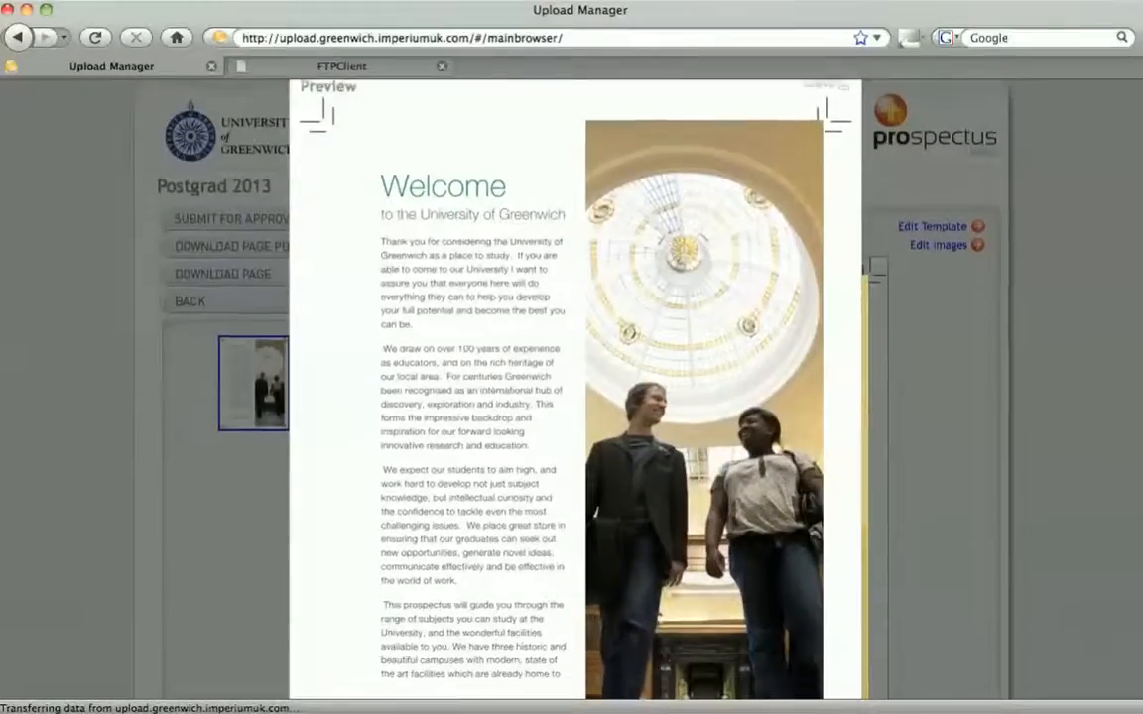
scroll(575, 388, down, 2)
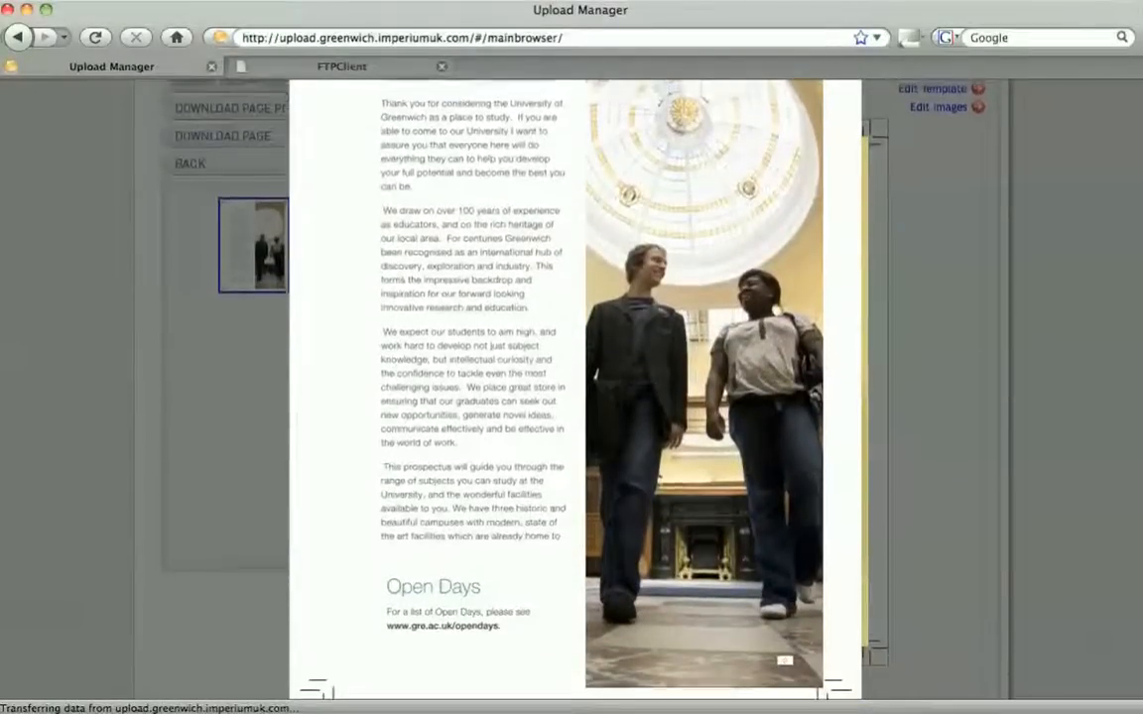
scroll(576, 389, up, 4)
click(831, 106)
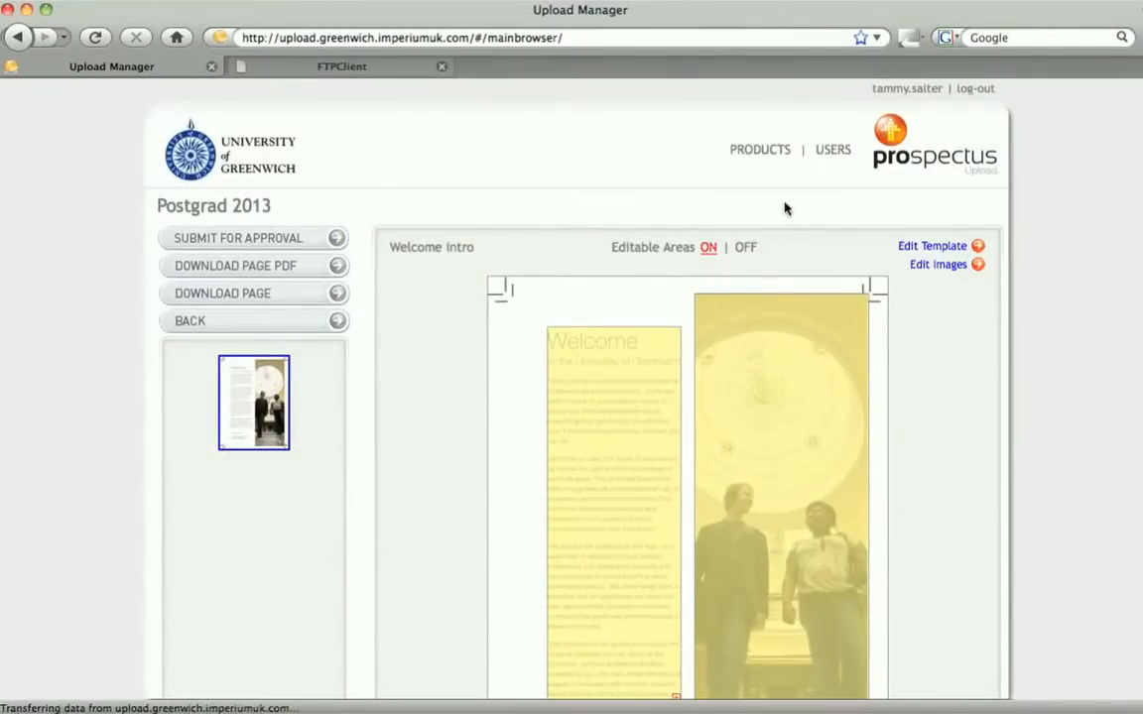
scroll(786, 208, down, 4)
scroll(786, 208, up, 1)
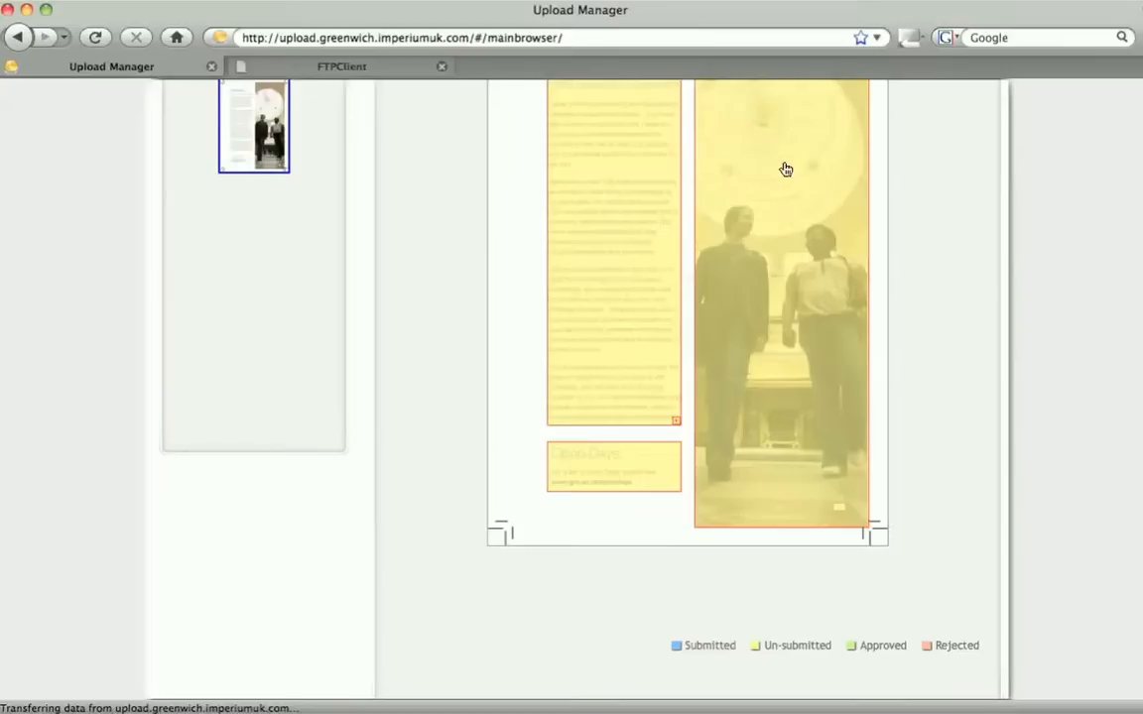
Log out of the current account from the Welcome intro page
scroll(684, 387, up, 3)
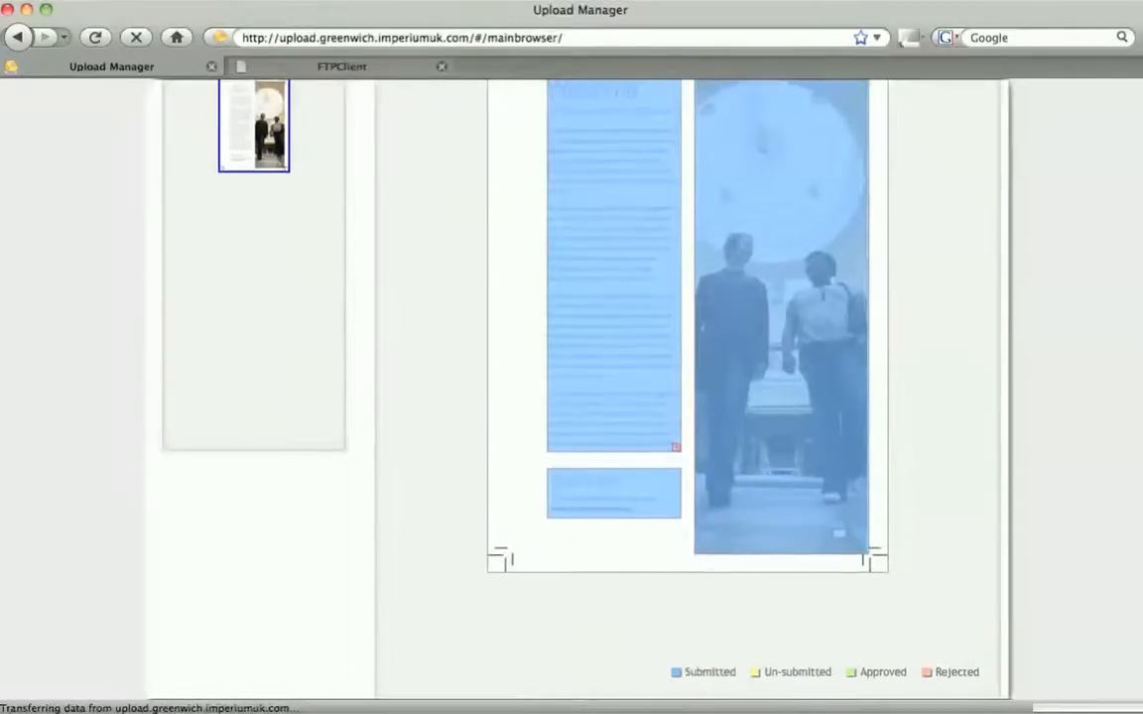
scroll(571, 387, up, 2)
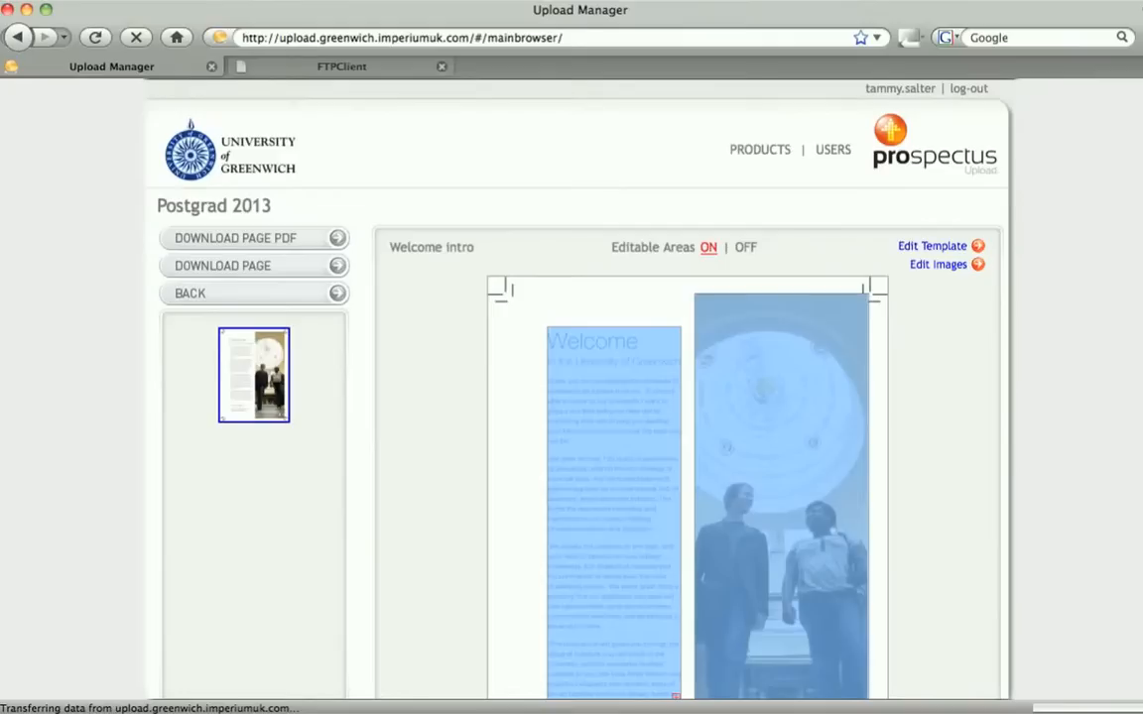
click(984, 91)
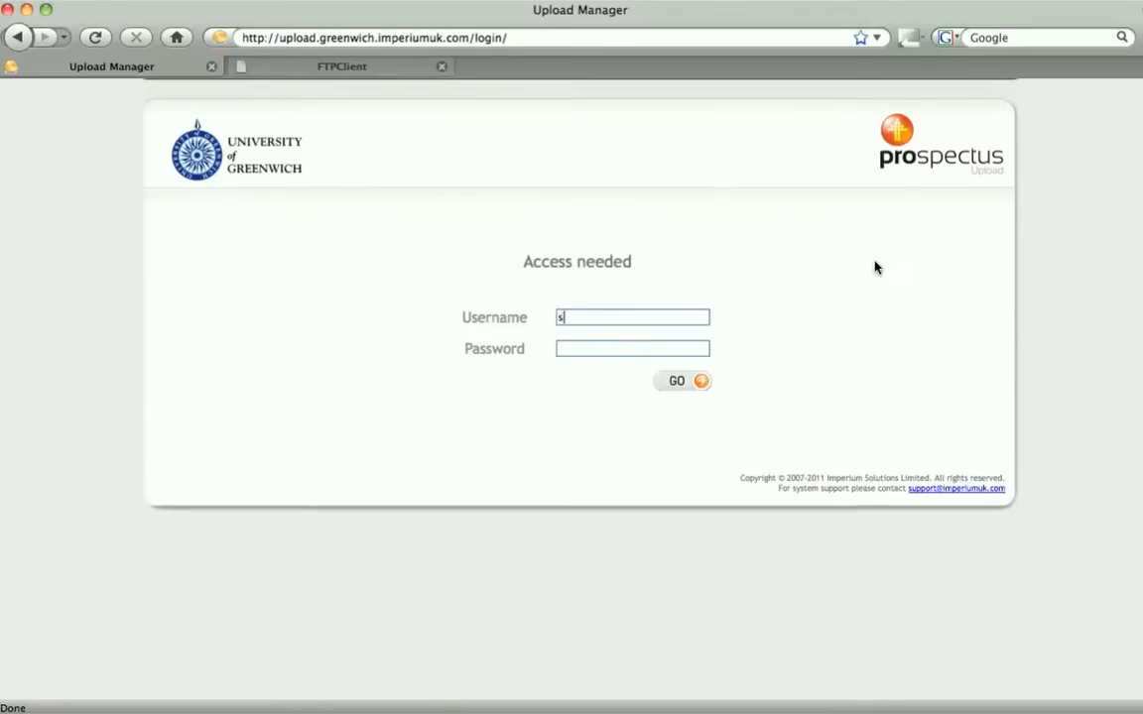
Log in as a different reviewer user, entering the username and the account password
click(675, 347)
text(•••••••••)
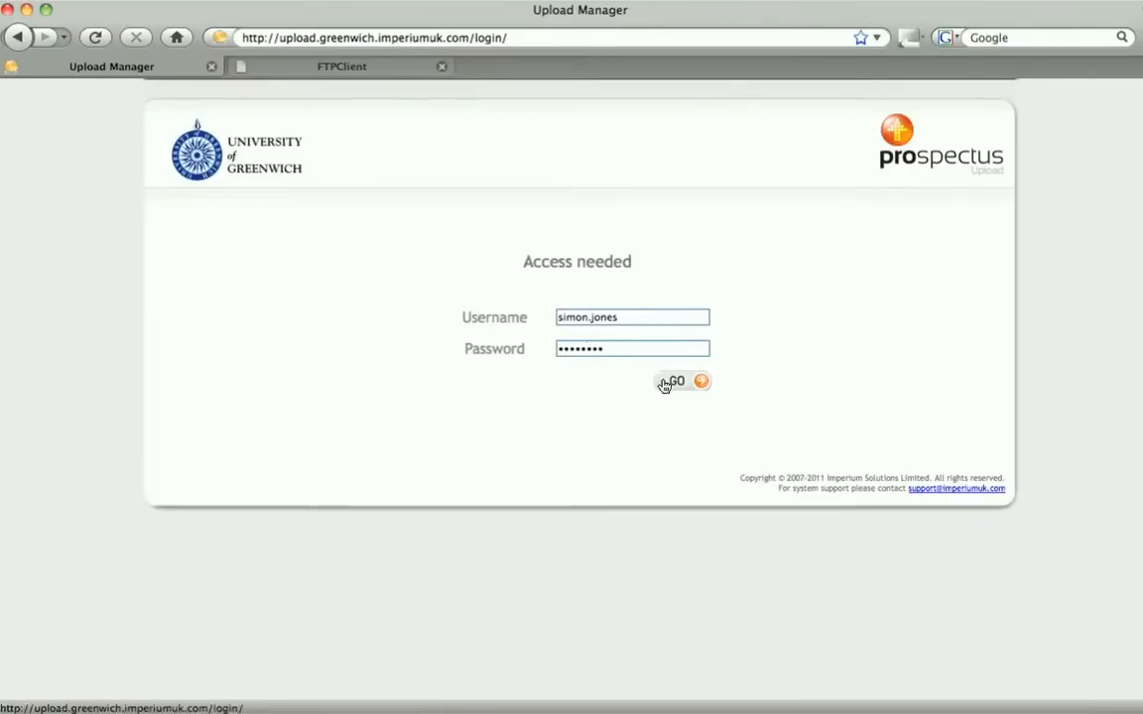
click(670, 381)
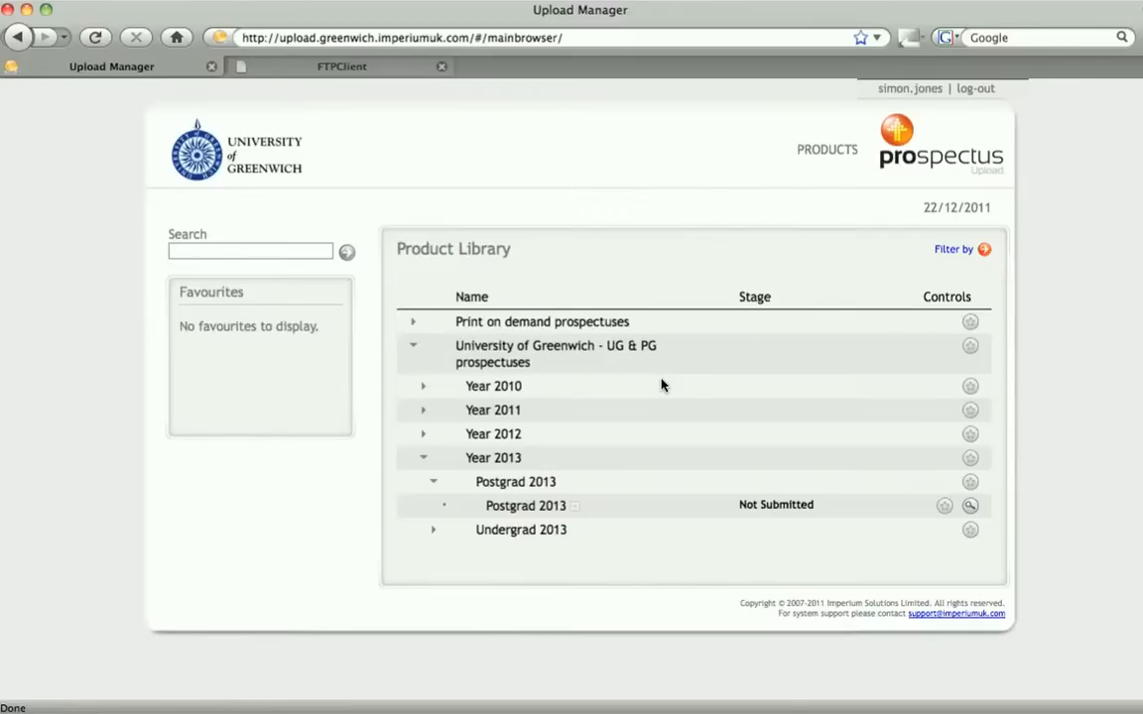
Open the Accounting and business Analytics section of Postgrad 2013 under Subject A to Z, Accounting and Finance
click(970, 507)
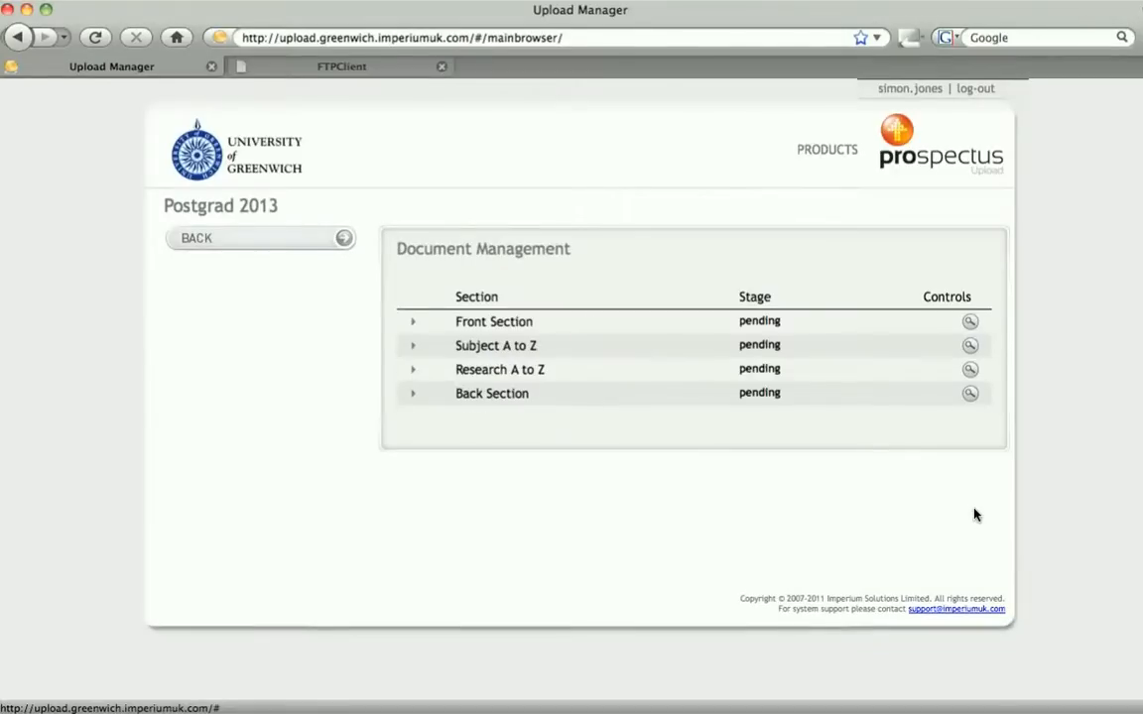
click(412, 349)
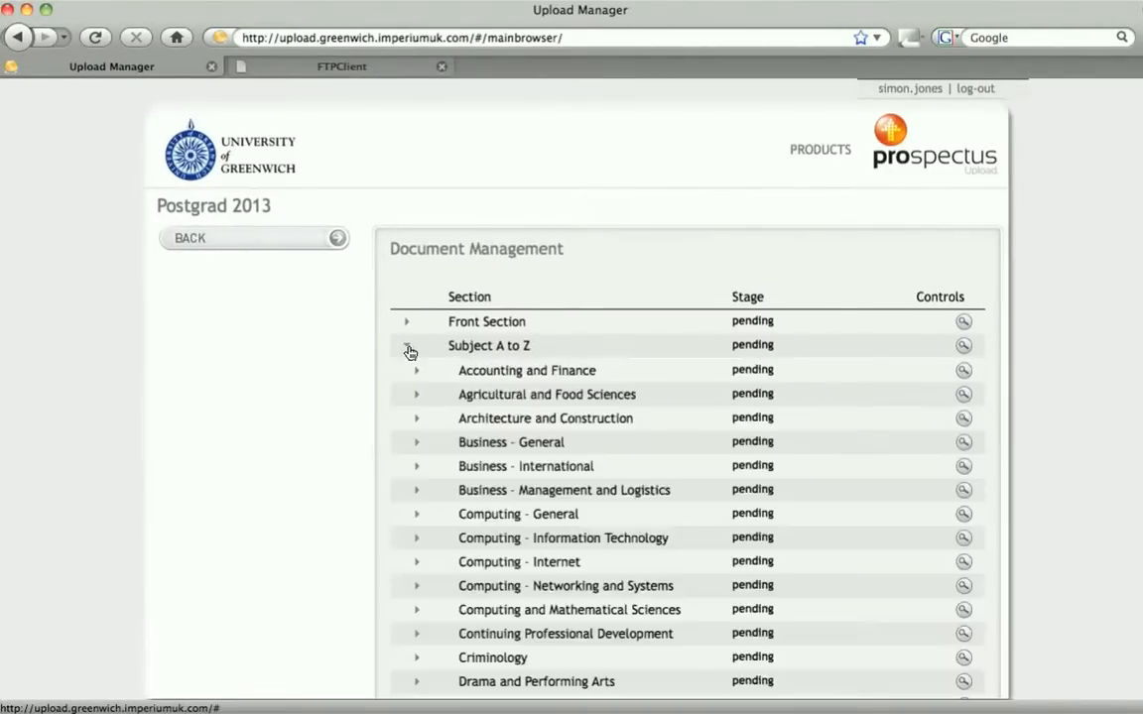
click(416, 373)
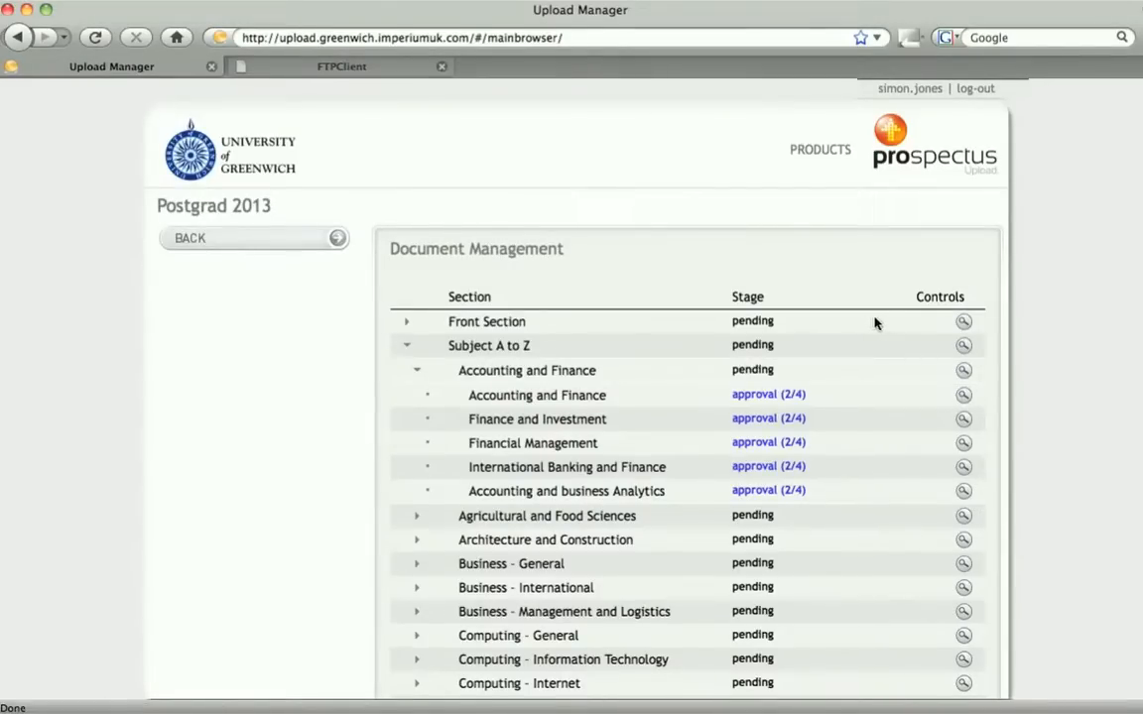
click(963, 492)
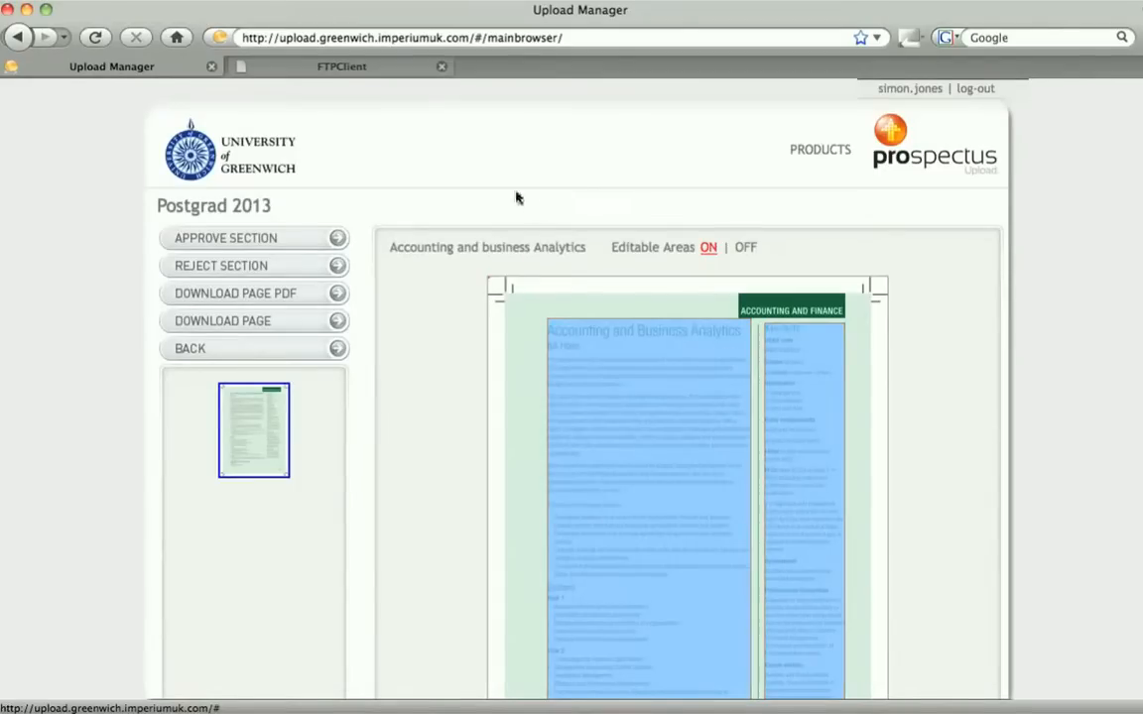
Reject the section with the comment "Too much copy, please reduce to fit the template"
click(297, 239)
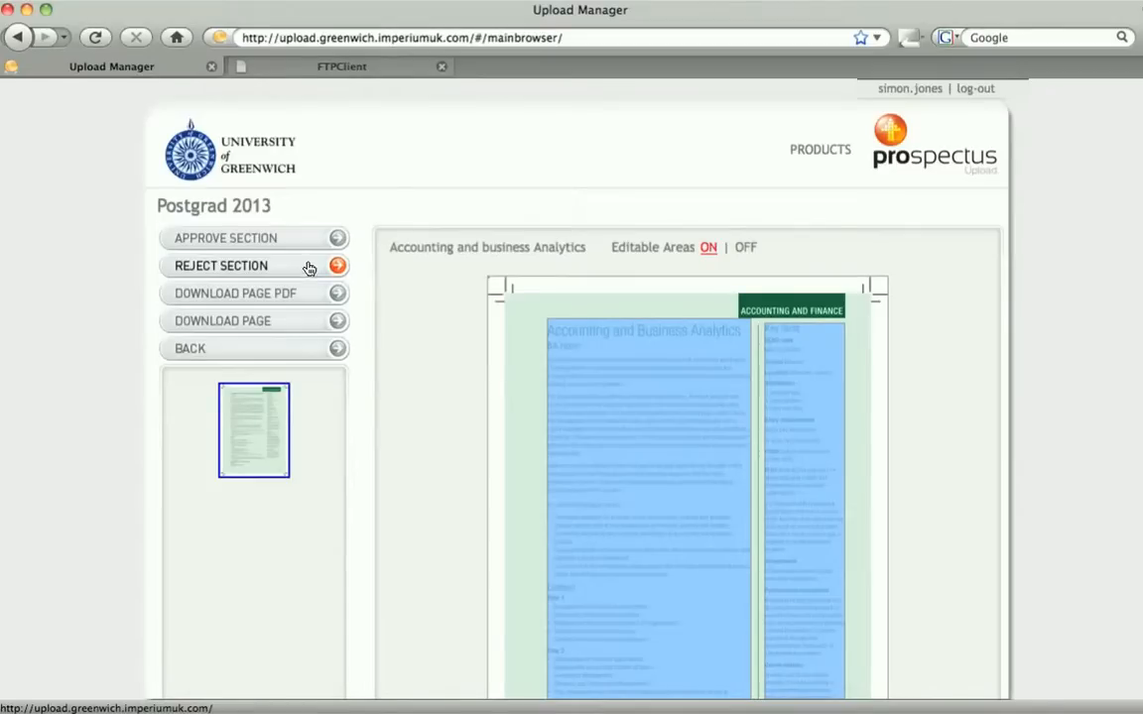
click(308, 267)
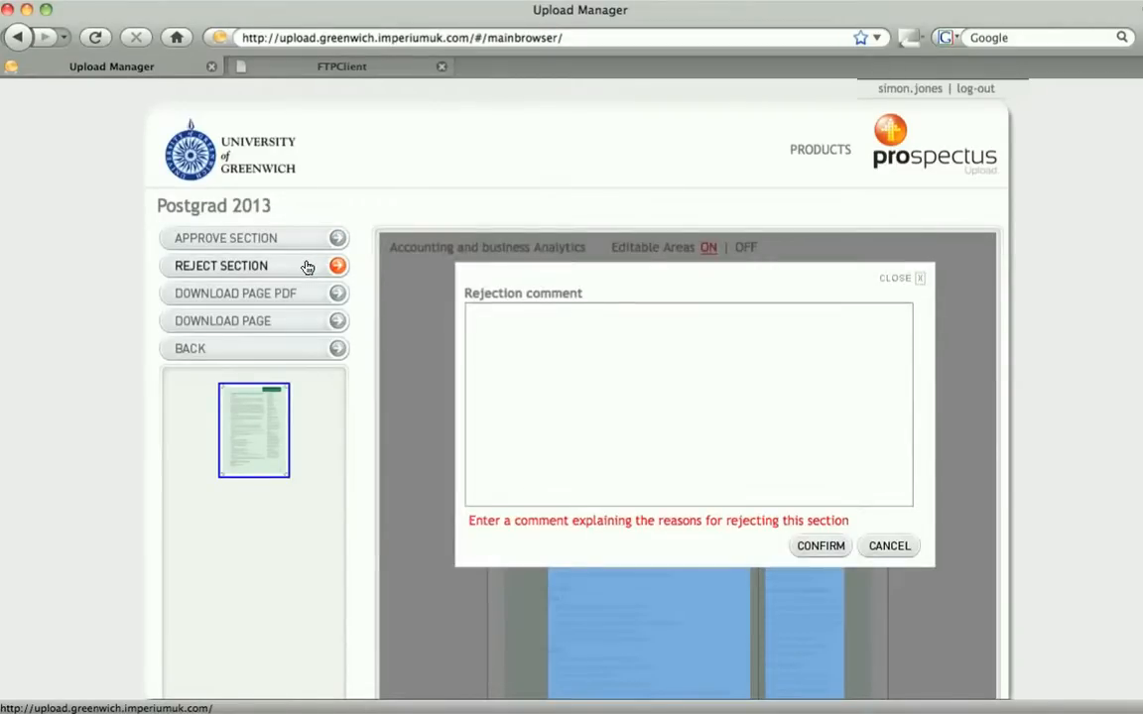
click(663, 358)
text(Too much copy, please reduce)
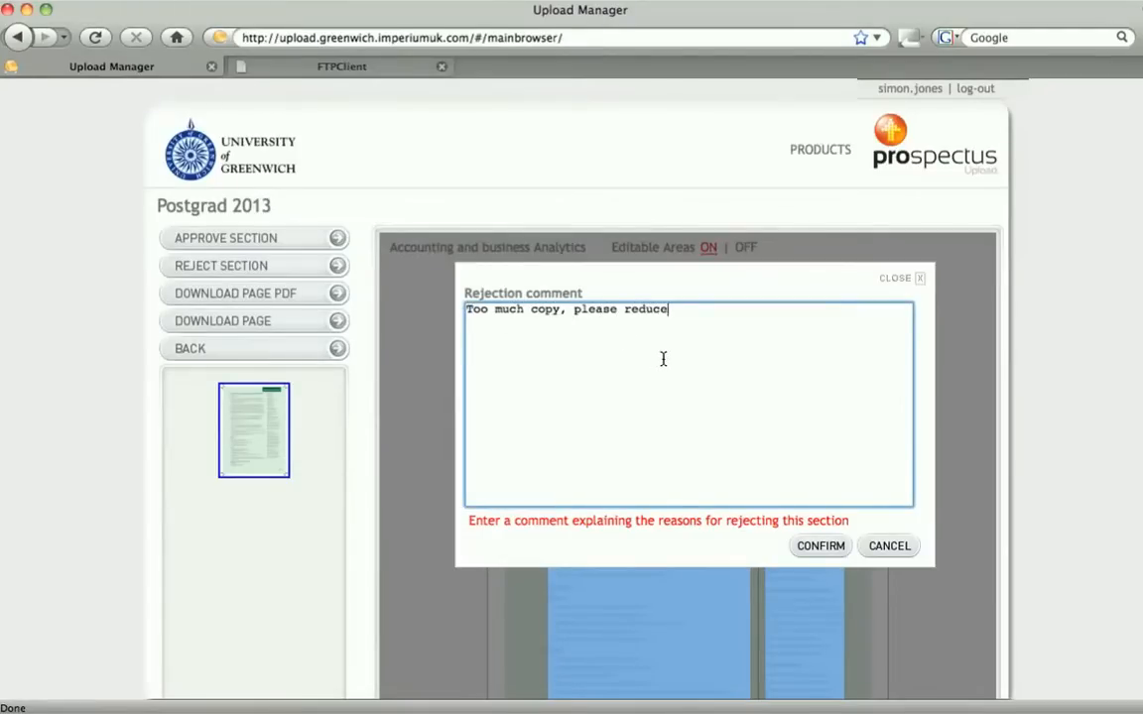
text( to fit the template)
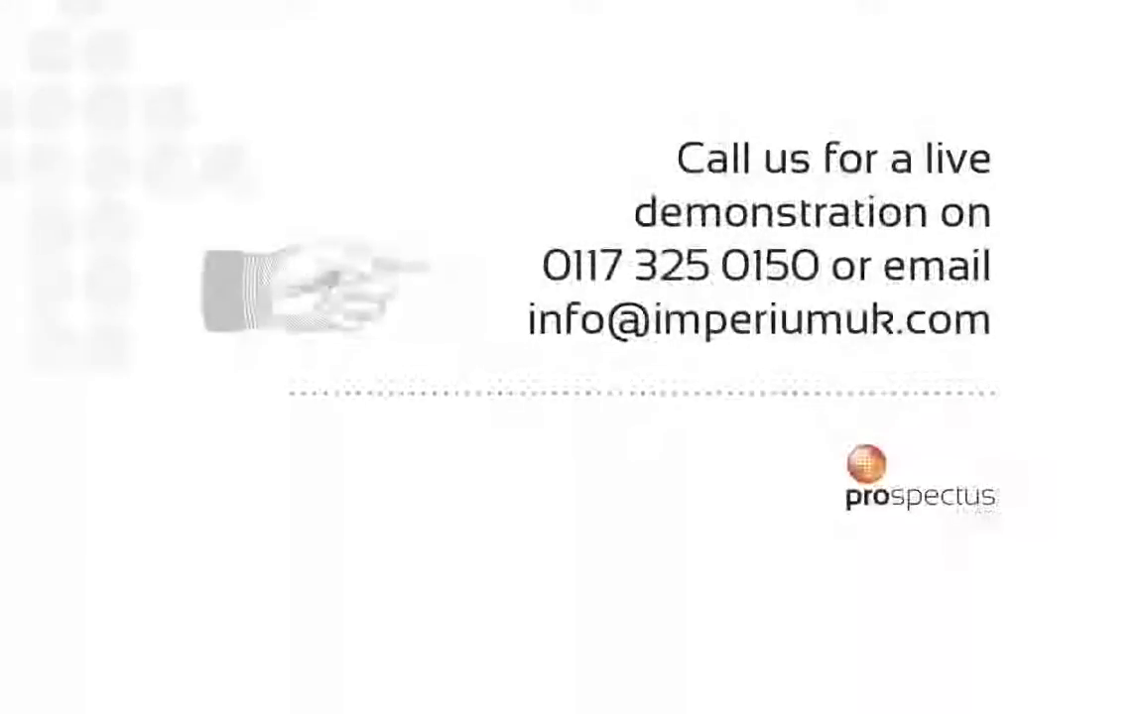